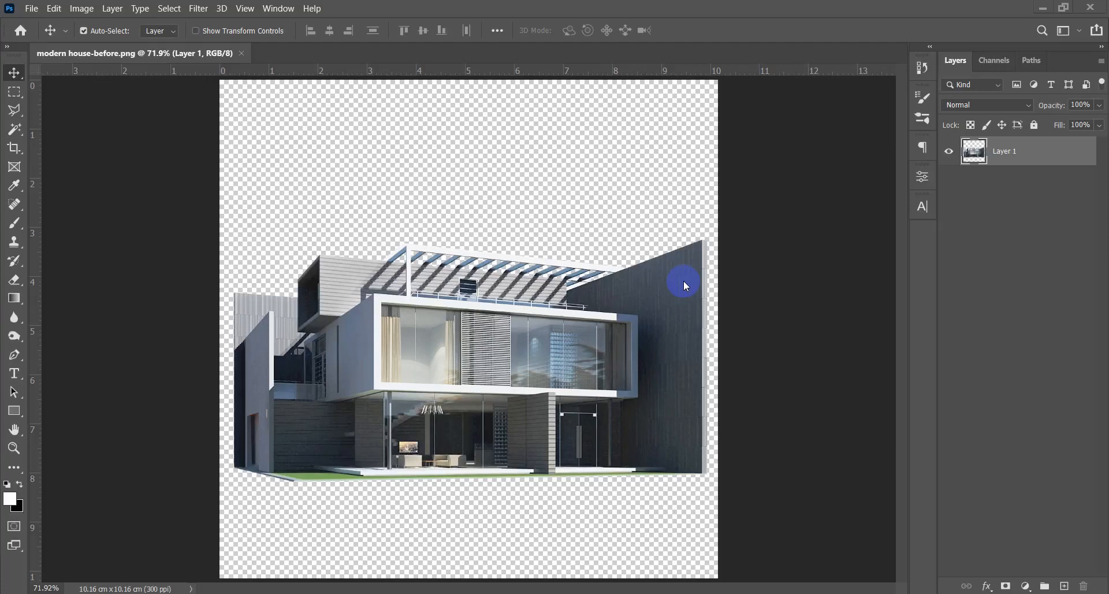
scroll(566, 370, down, 6)
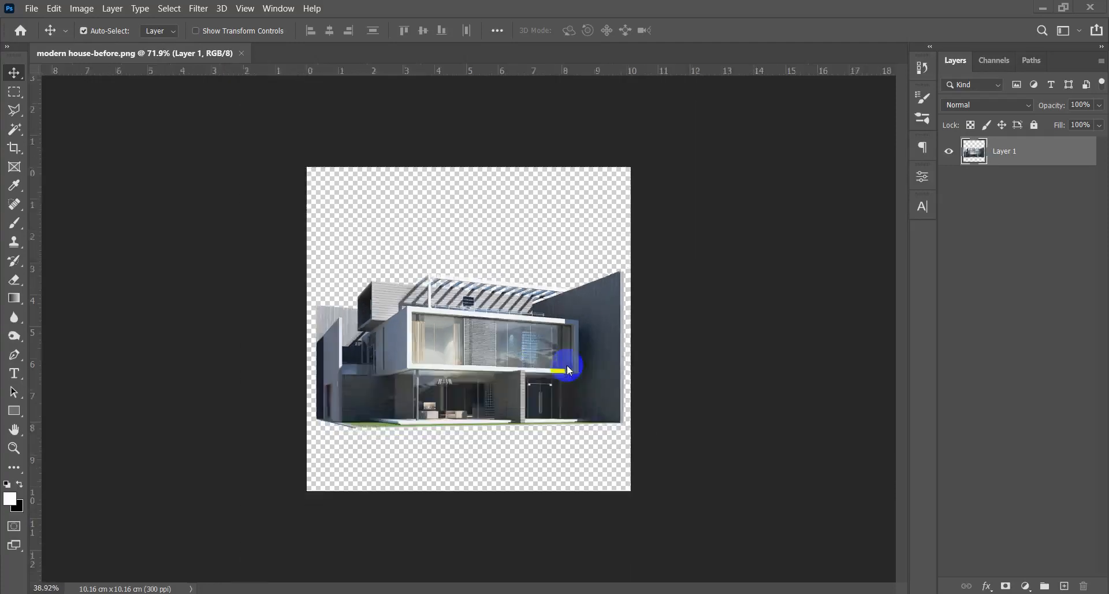
scroll(577, 396, up, 1)
scroll(577, 396, up, 4)
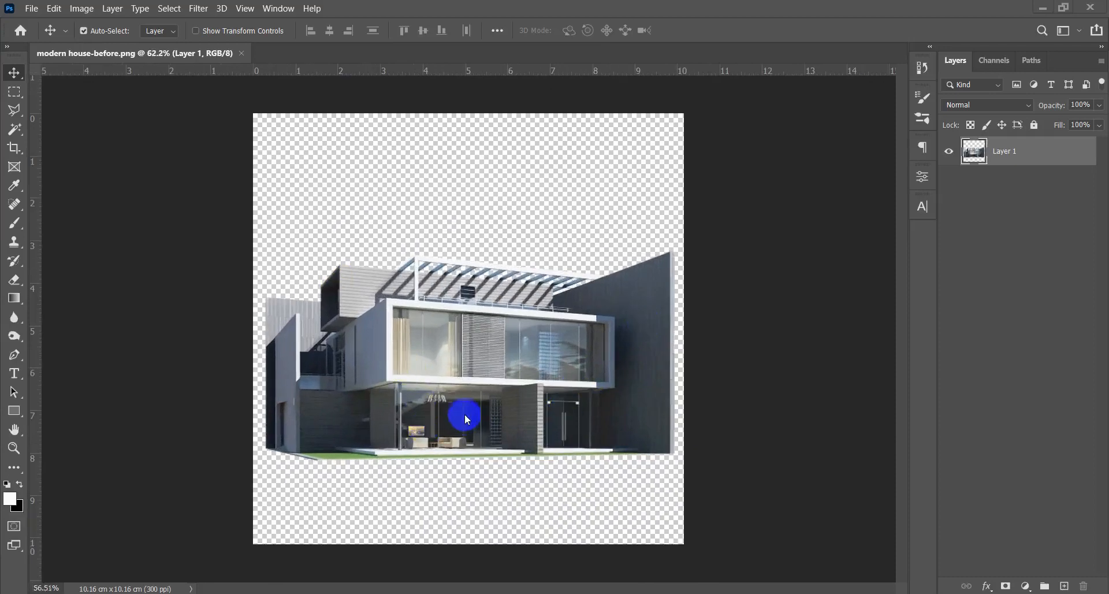
scroll(465, 414, down, 3)
scroll(473, 407, up, 3)
scroll(487, 430, up, 1)
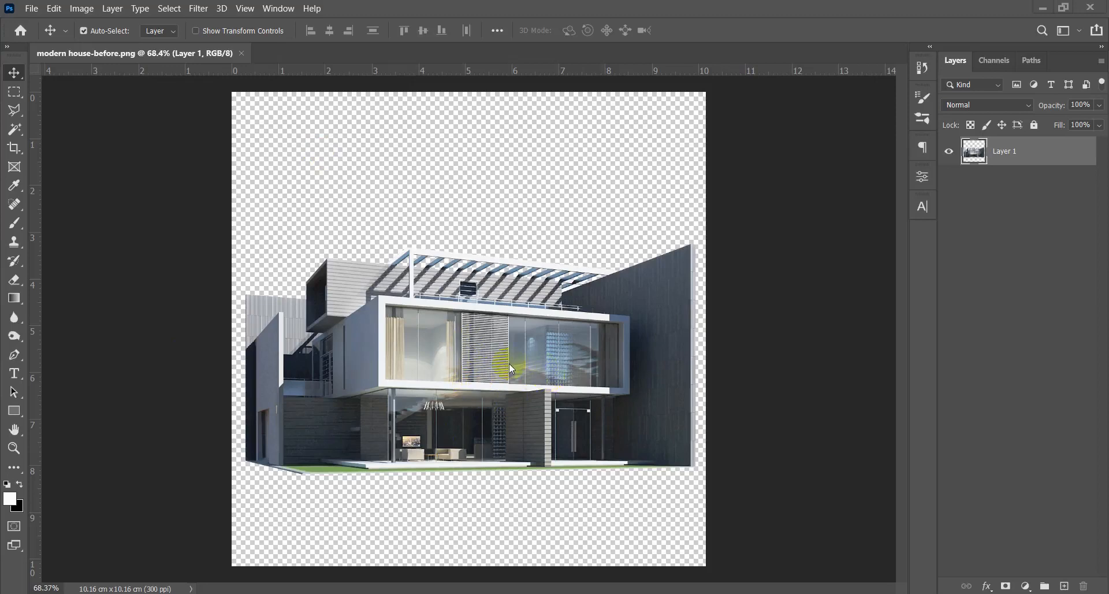
scroll(507, 363, down, 3)
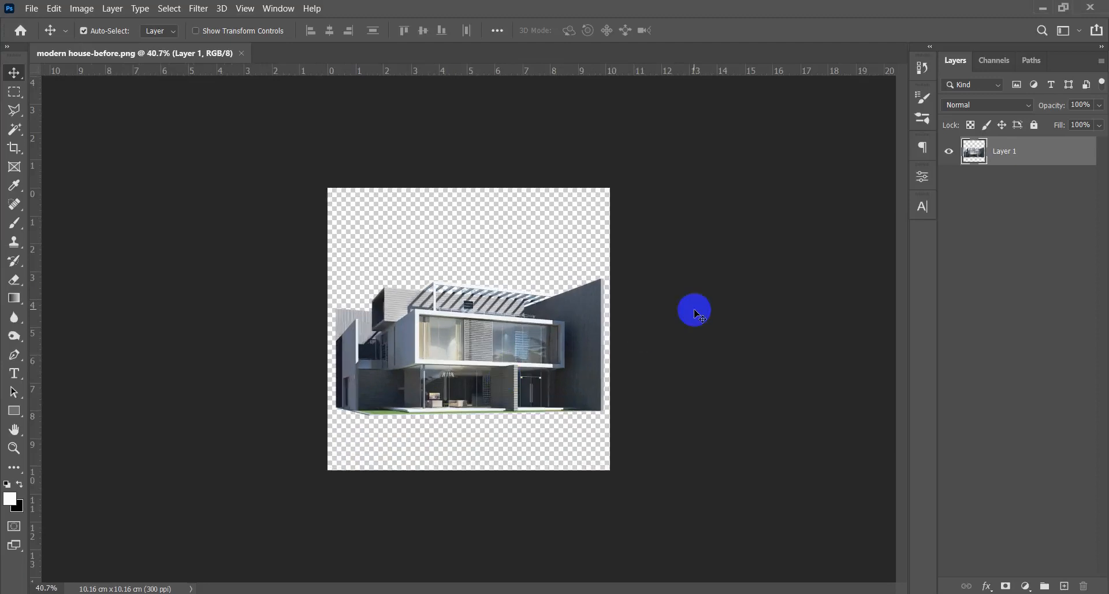
Extend the canvas to the right and upward with the Crop tool to about 11.24 × 14.65 cm.
key(c)
click(453, 407)
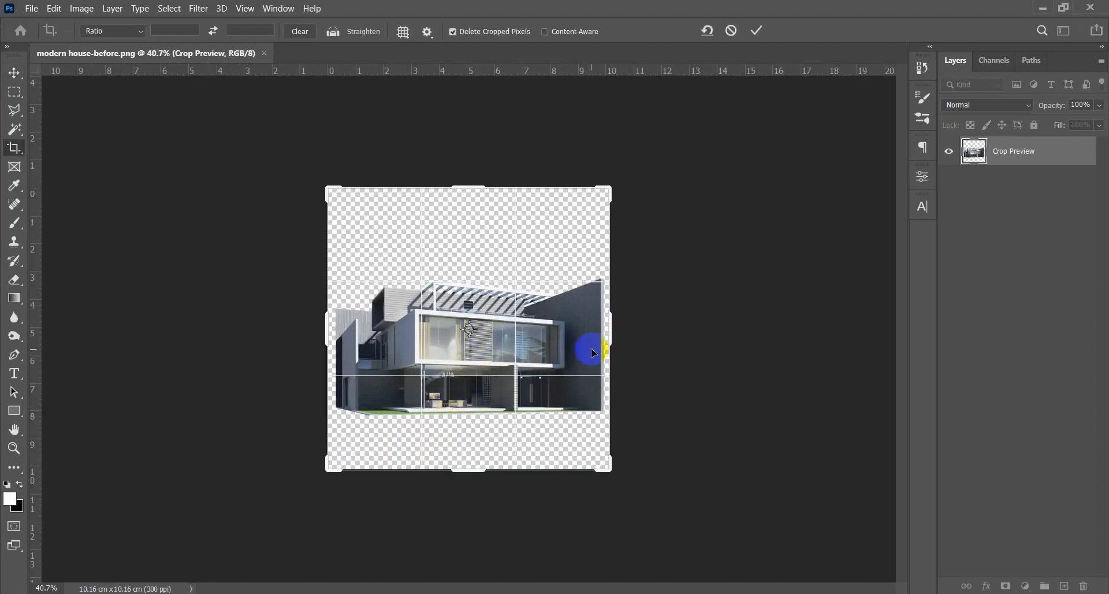
drag(612, 333, 628, 333)
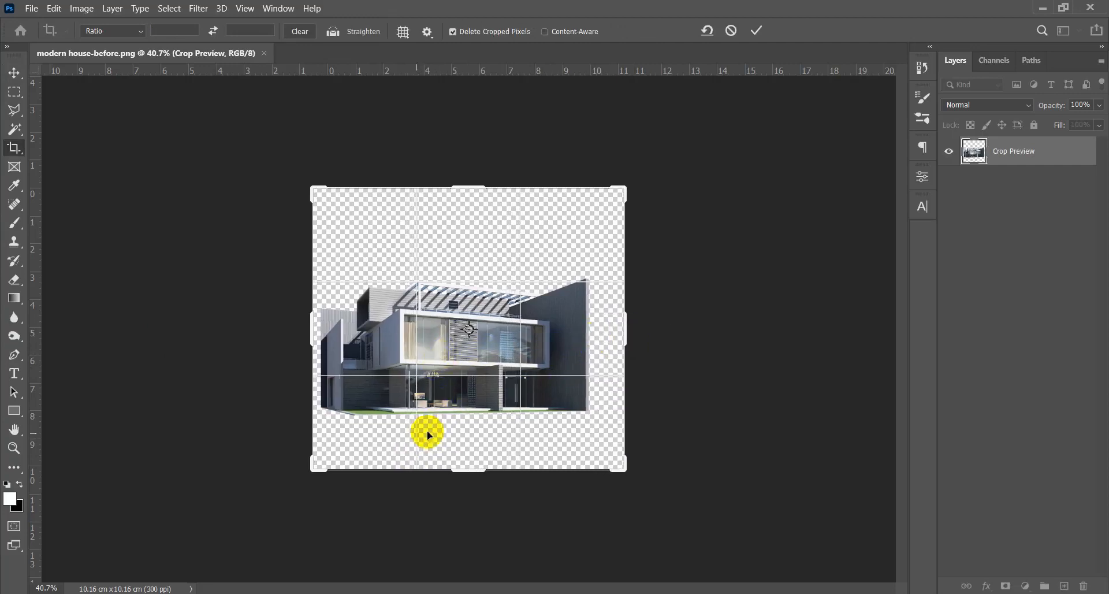
drag(467, 188, 469, 123)
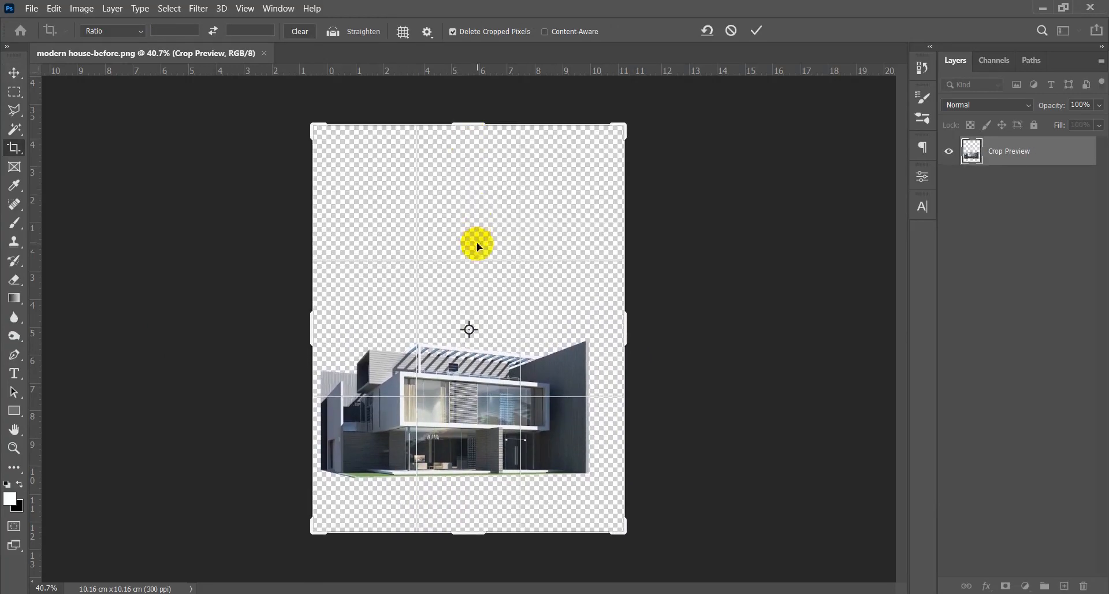
double_click(475, 206)
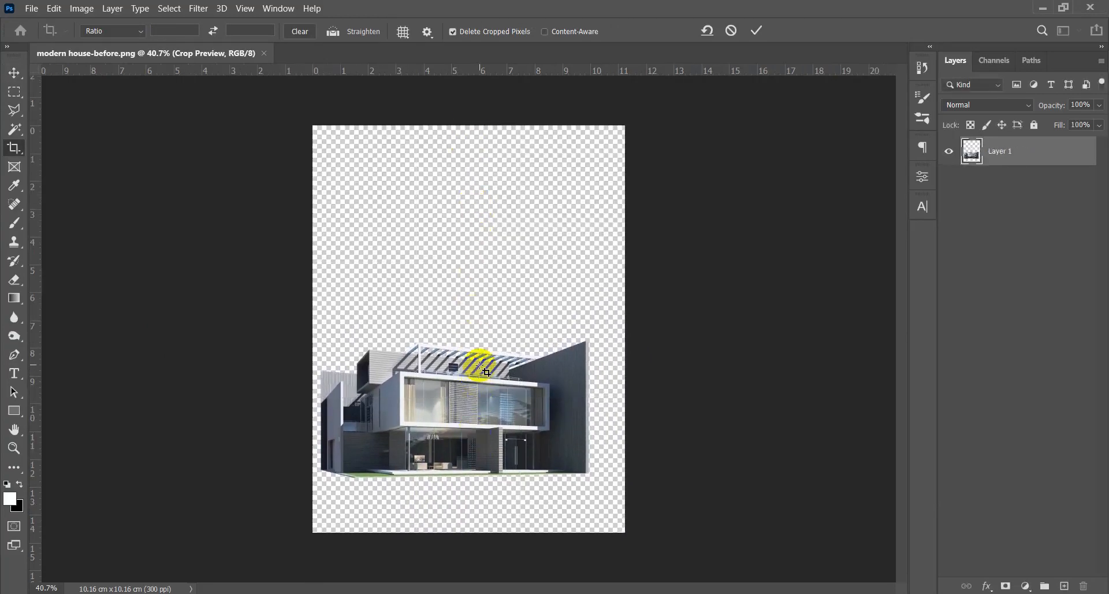
key(v)
scroll(479, 370, down, 4)
scroll(478, 390, up, 6)
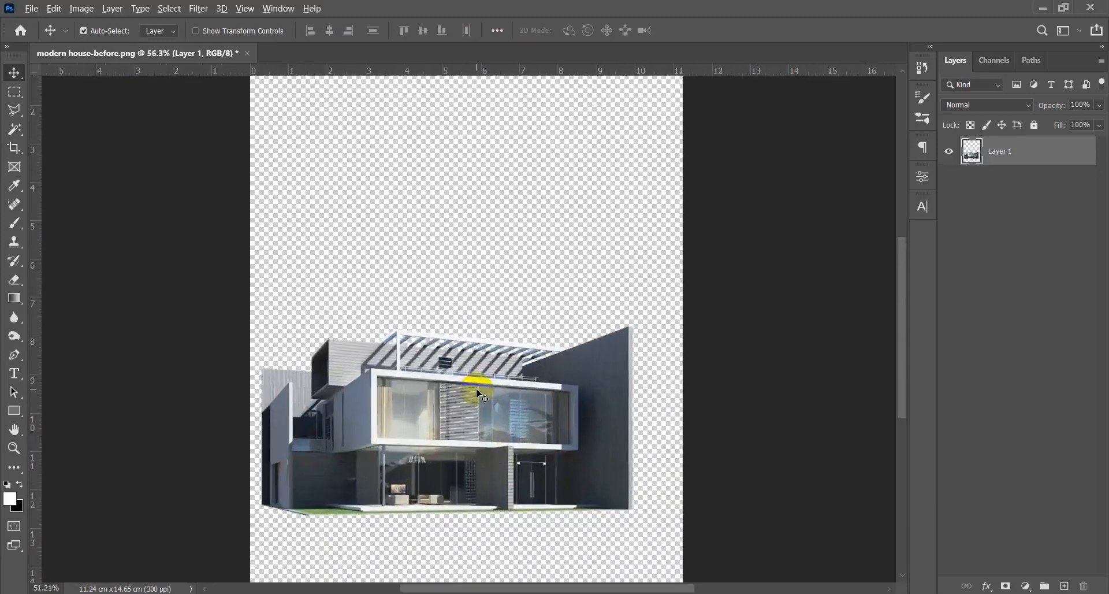
scroll(462, 393, down, 4)
scroll(454, 398, up, 3)
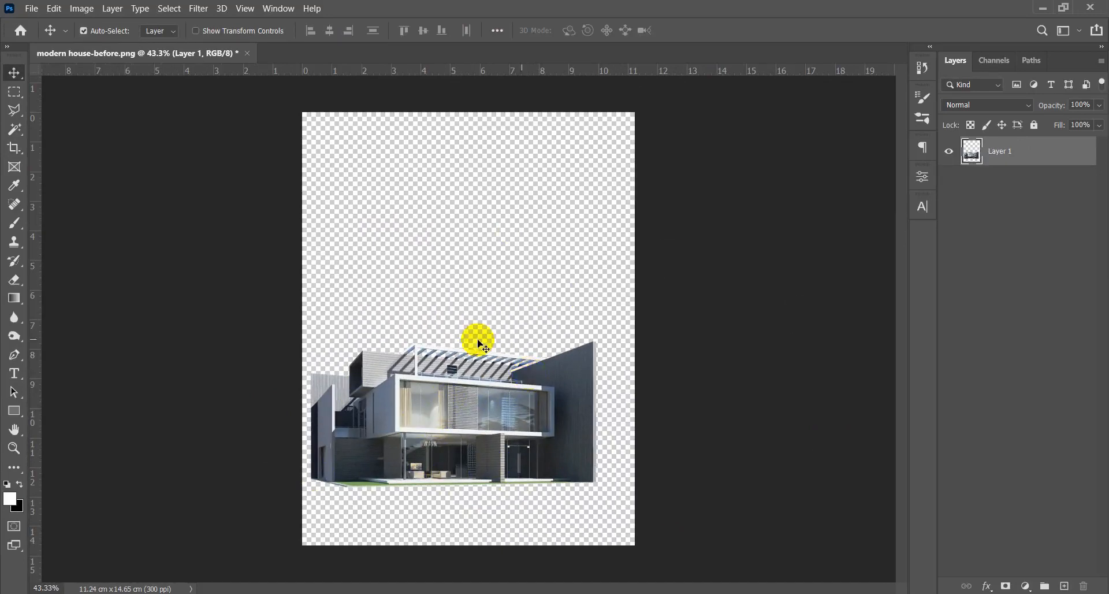
scroll(457, 378, up, 1)
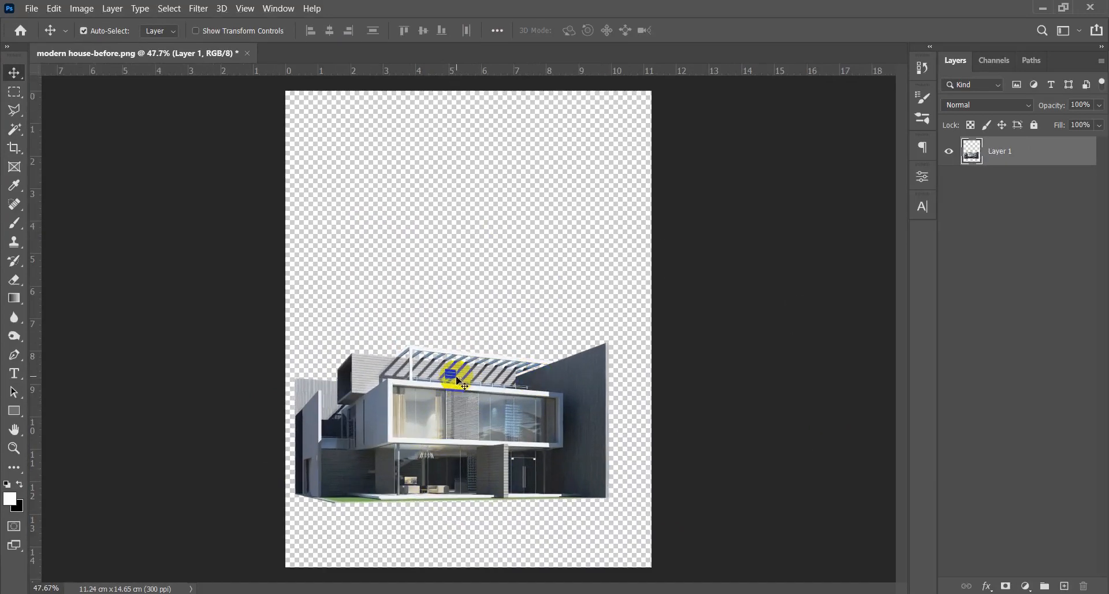
Switch to File Explorer and bring landscape.png into the house document.
click(1045, 10)
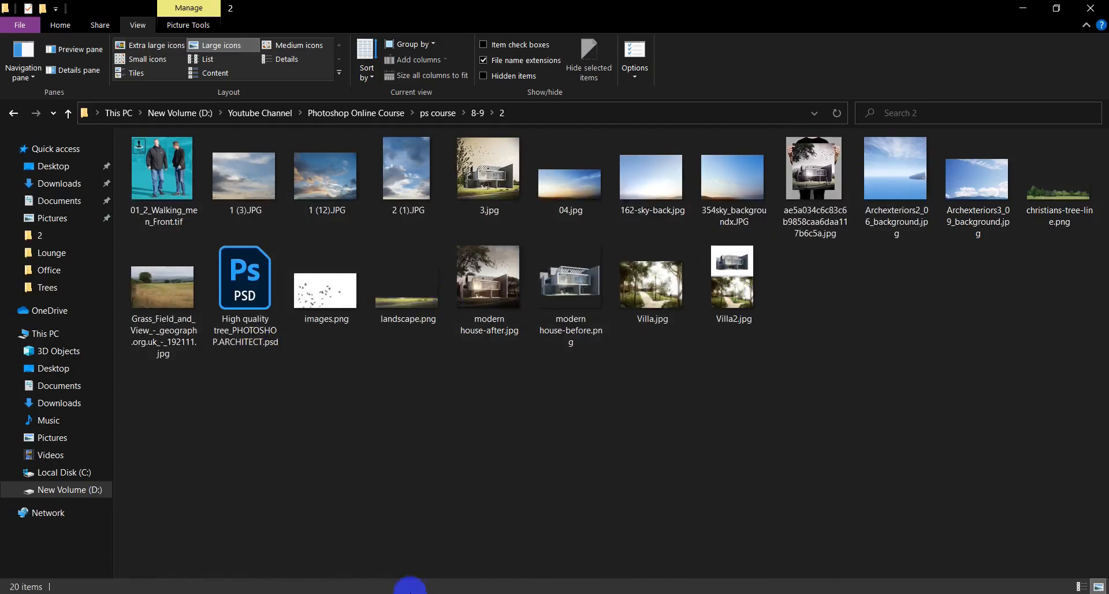
click(423, 593)
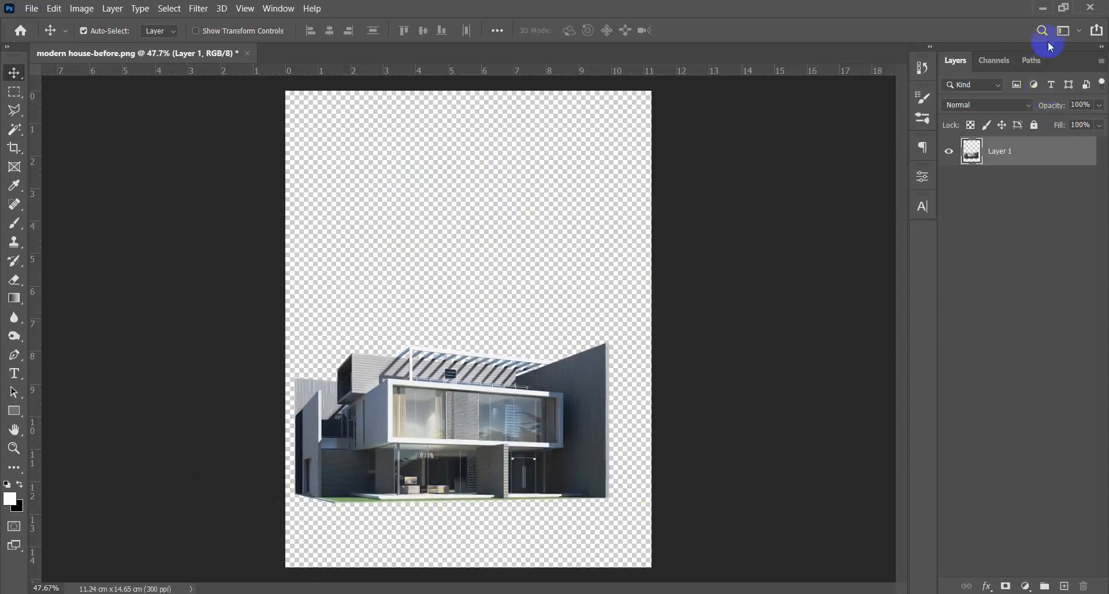
click(1044, 10)
drag(402, 297, 441, 444)
key(alt+Tab)
Move the landscape to the canvas's lower edge, stretch it upward to the base of the house, and place it.
drag(489, 366, 488, 489)
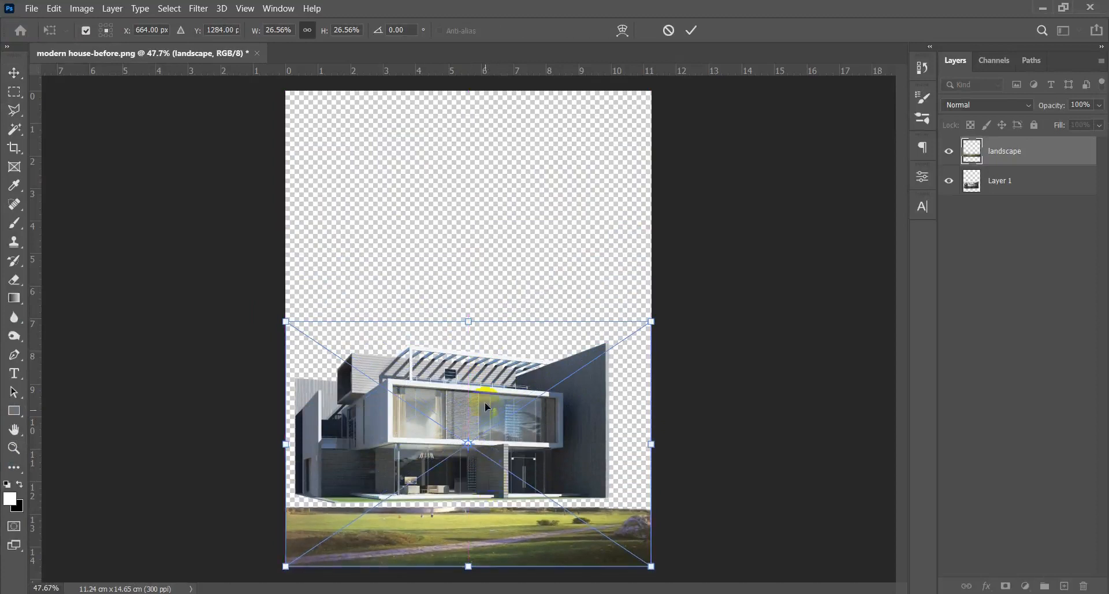
drag(472, 321, 461, 190)
double_click(547, 503)
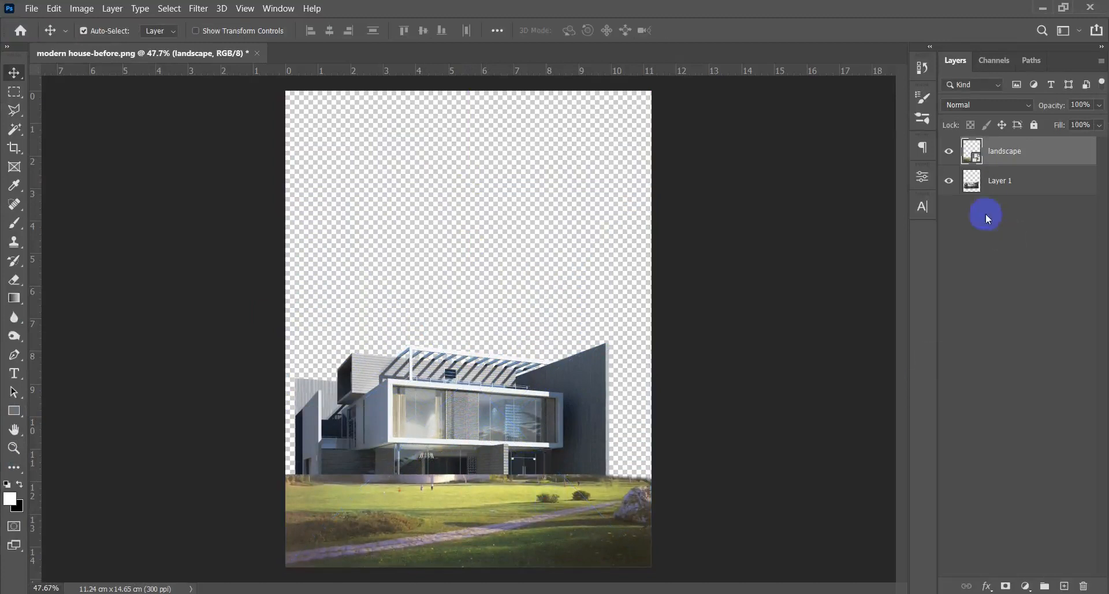
Move the landscape layer below Layer 1 so the house stands in front of the grass.
drag(1044, 156, 1036, 216)
scroll(522, 519, down, 5)
scroll(519, 526, up, 3)
scroll(520, 525, up, 6)
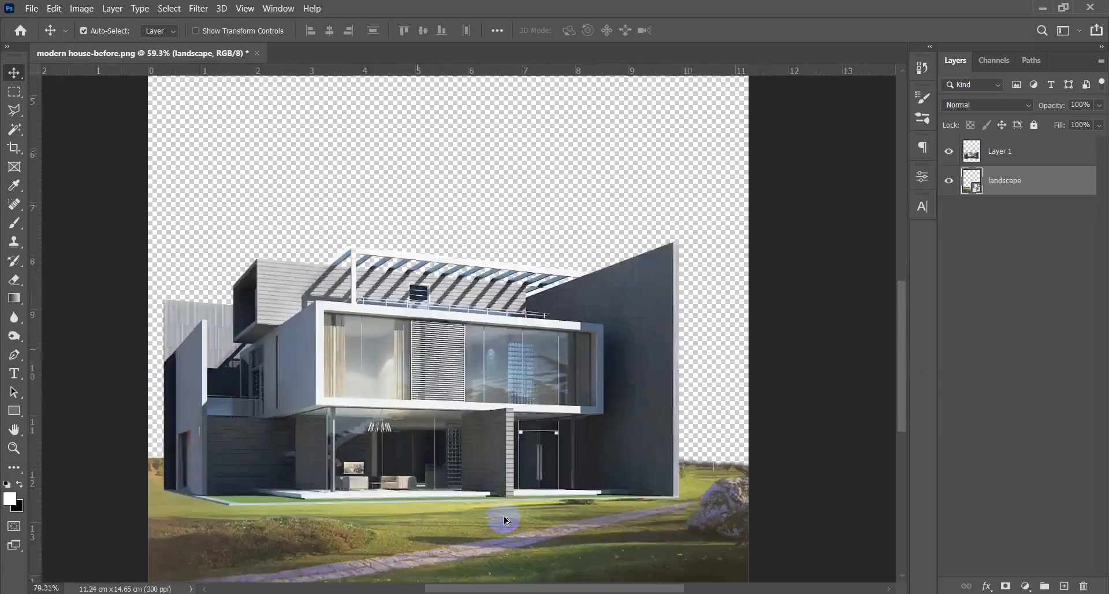
scroll(643, 413, down, 4)
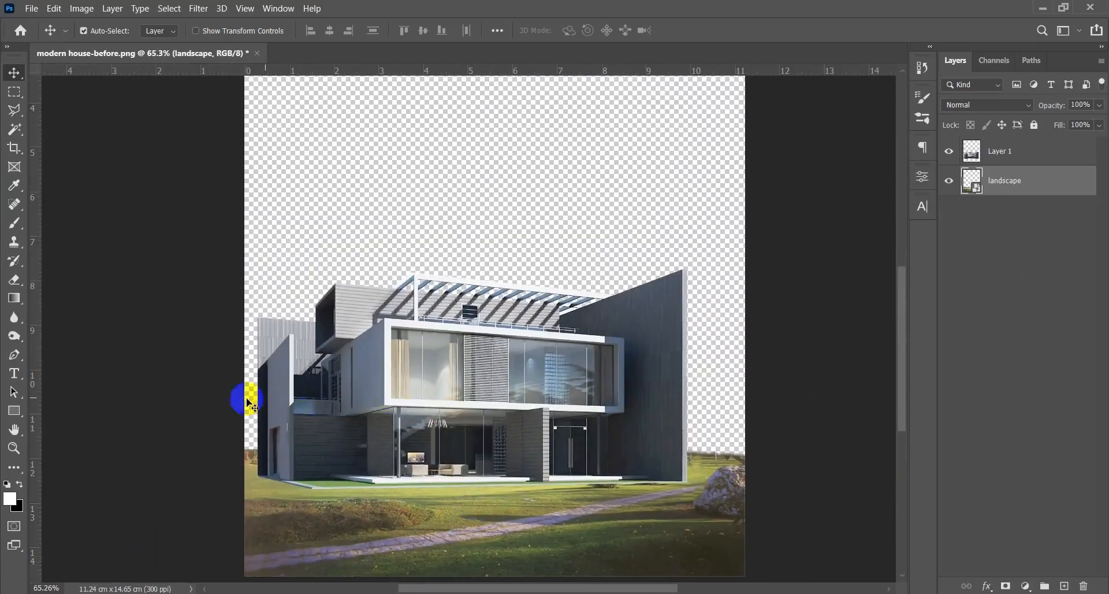
Switch to File Explorer and bring christians-tree-line.png into the house document.
key(alt+Tab)
click(601, 414)
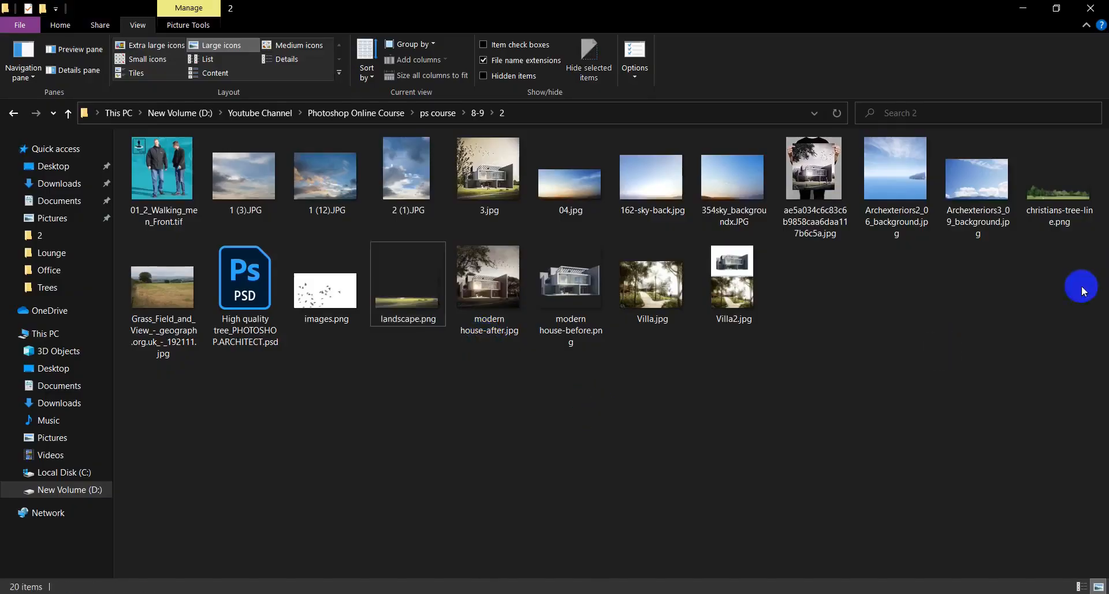
click(1060, 190)
drag(1067, 195, 416, 389)
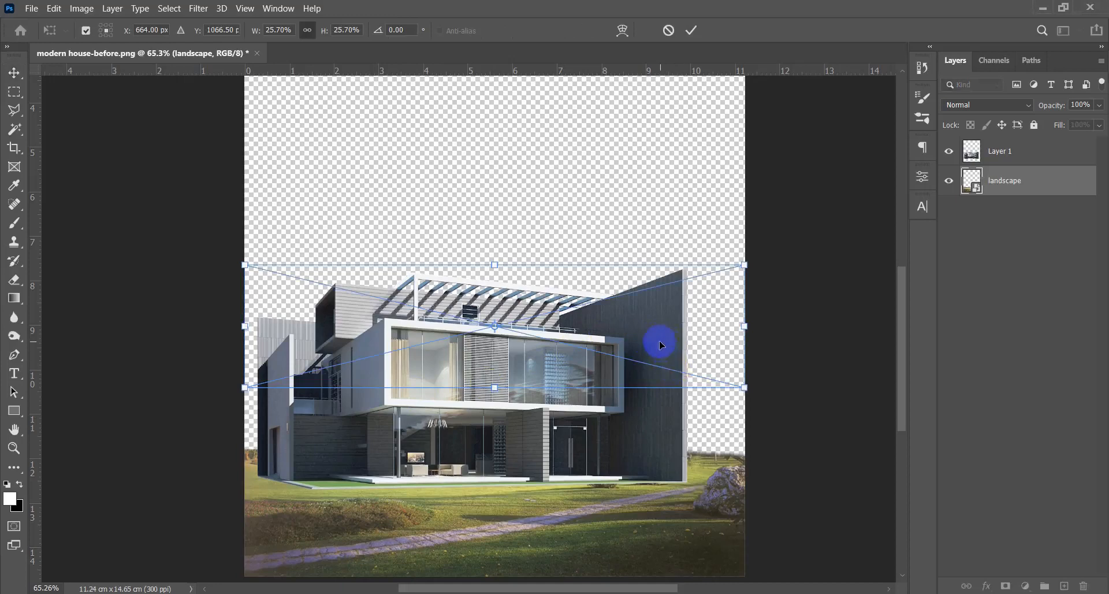
Enlarge the tree line to about 38.28% and position it along the horizon behind the house.
drag(661, 347, 641, 436)
drag(721, 357, 892, 286)
drag(627, 409, 590, 404)
Flip the tree line horizontally, shift it left so a tall tree stands beside the dark wall, and place it.
right_click(674, 378)
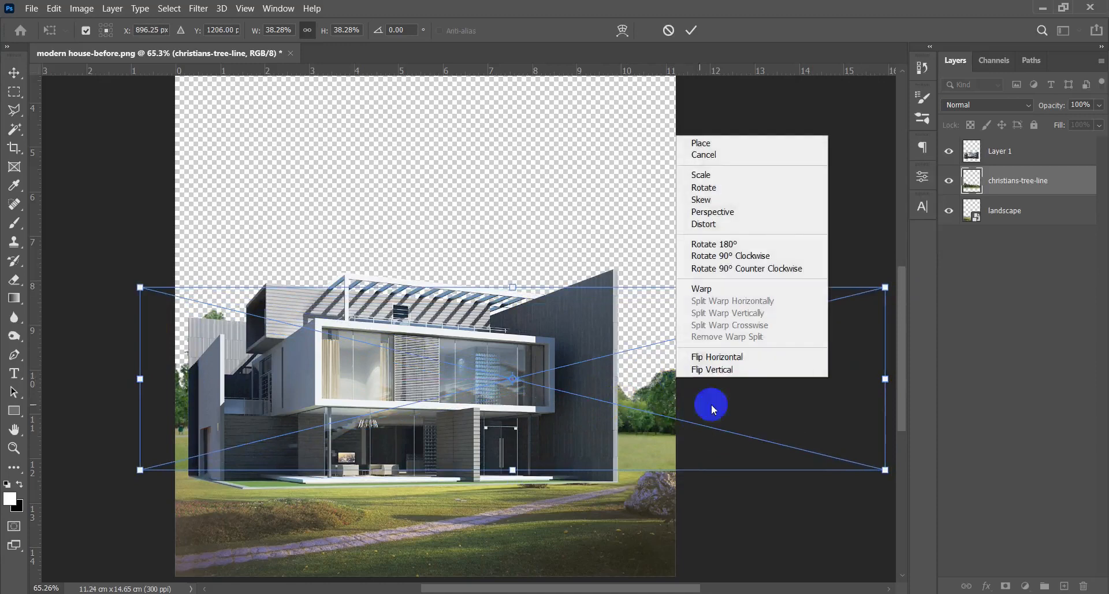
click(729, 358)
drag(624, 445, 567, 446)
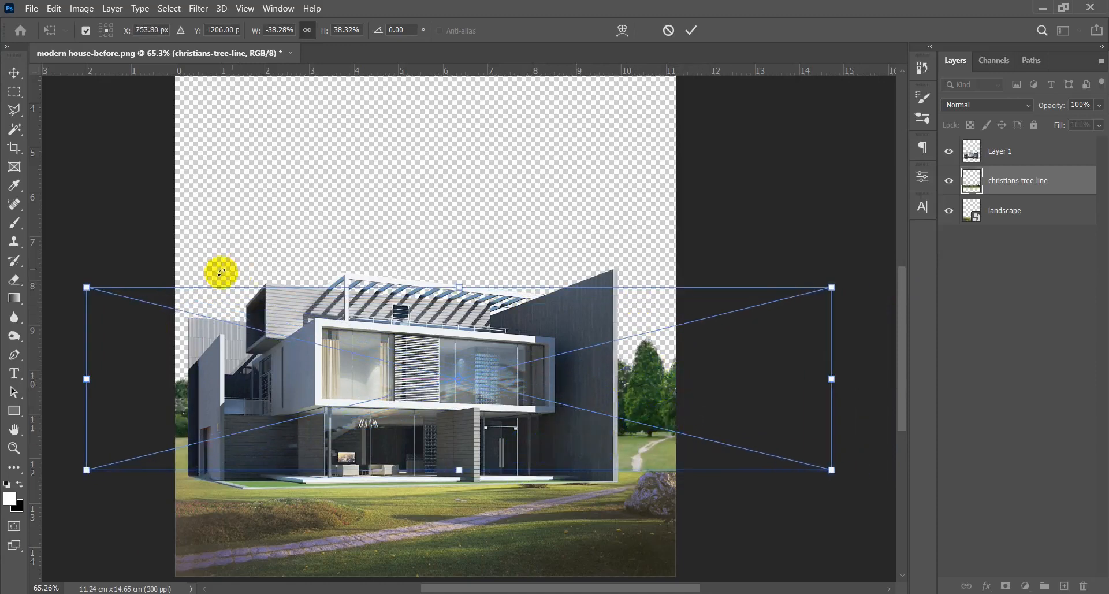
key(Return)
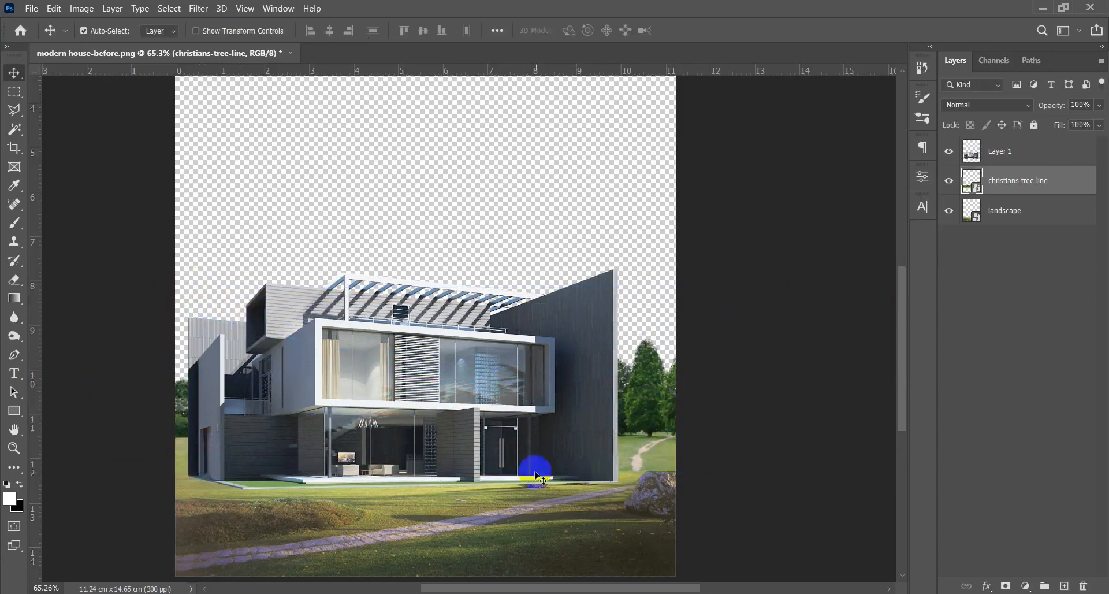
Switch to File Explorer and bring 162-sky-back.jpg into the house document.
scroll(627, 430, down, 4)
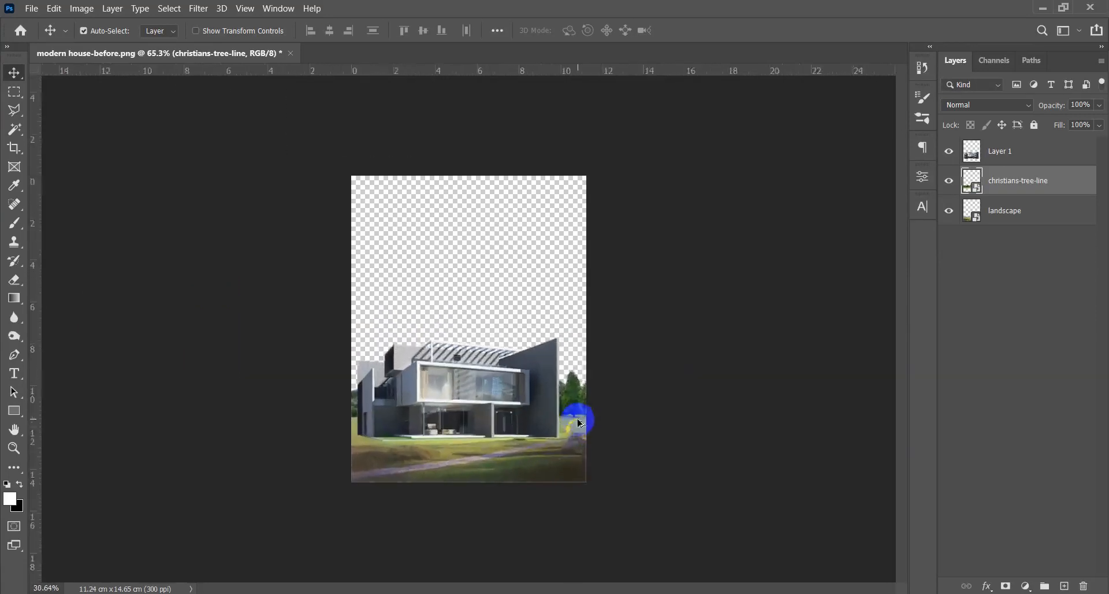
key(ctrl+0)
key(alt+Tab)
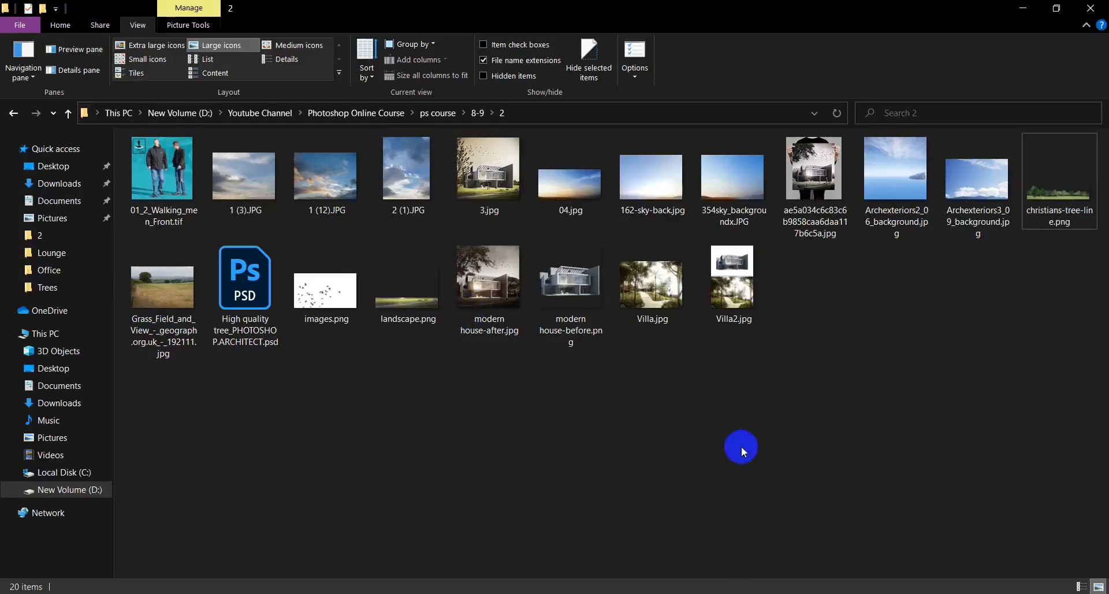
drag(647, 173, 515, 279)
key(alt+Tab)
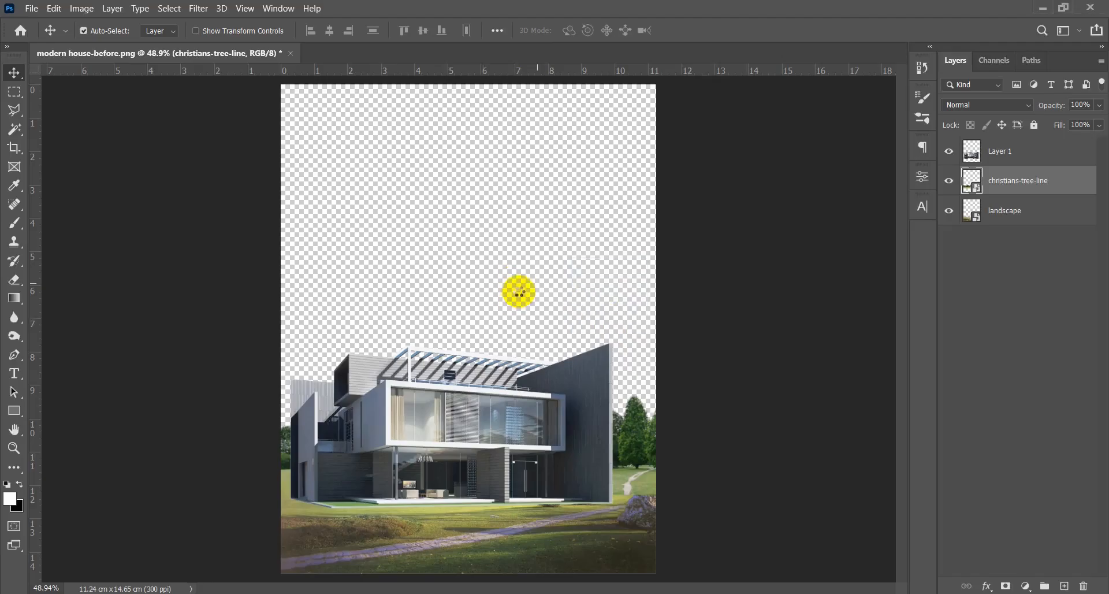
Stretch the sky image to cover the whole empty background and move its layer beneath the landscape layer.
drag(468, 196, 468, 76)
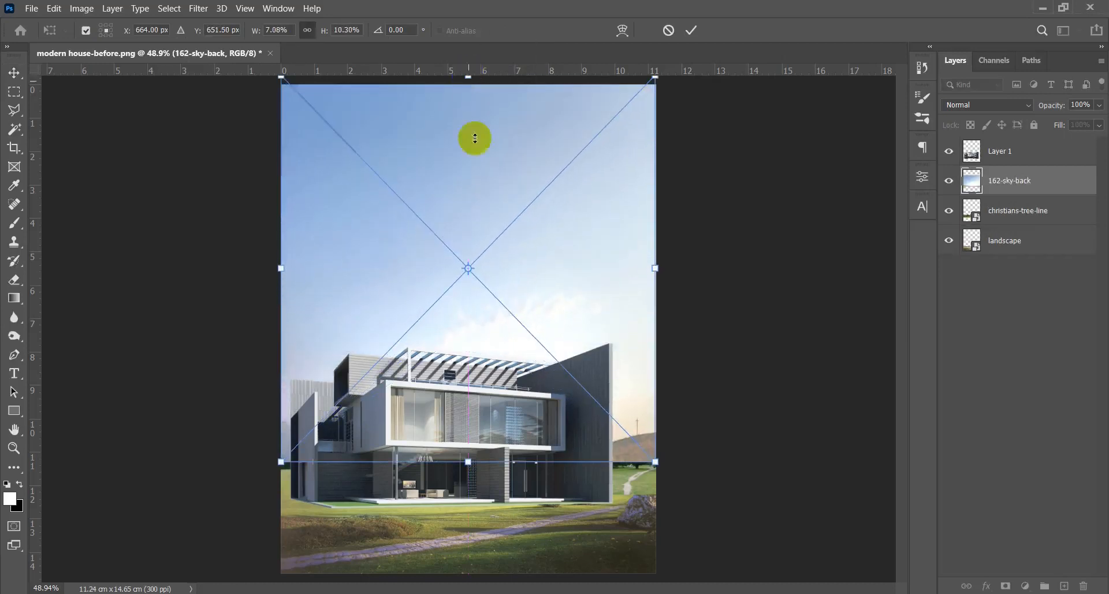
click(753, 215)
drag(641, 334, 482, 425)
drag(498, 504, 491, 459)
drag(1059, 187, 1060, 250)
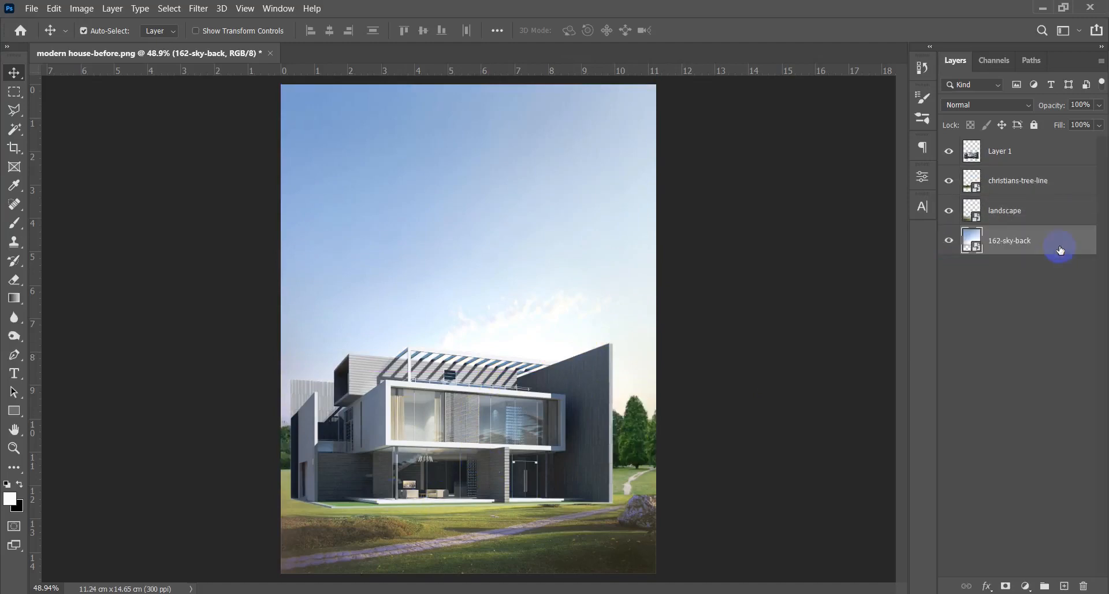
Try shifting the tree line slightly upward beside the house, and undo the move.
scroll(522, 453, down, 3)
scroll(527, 449, up, 3)
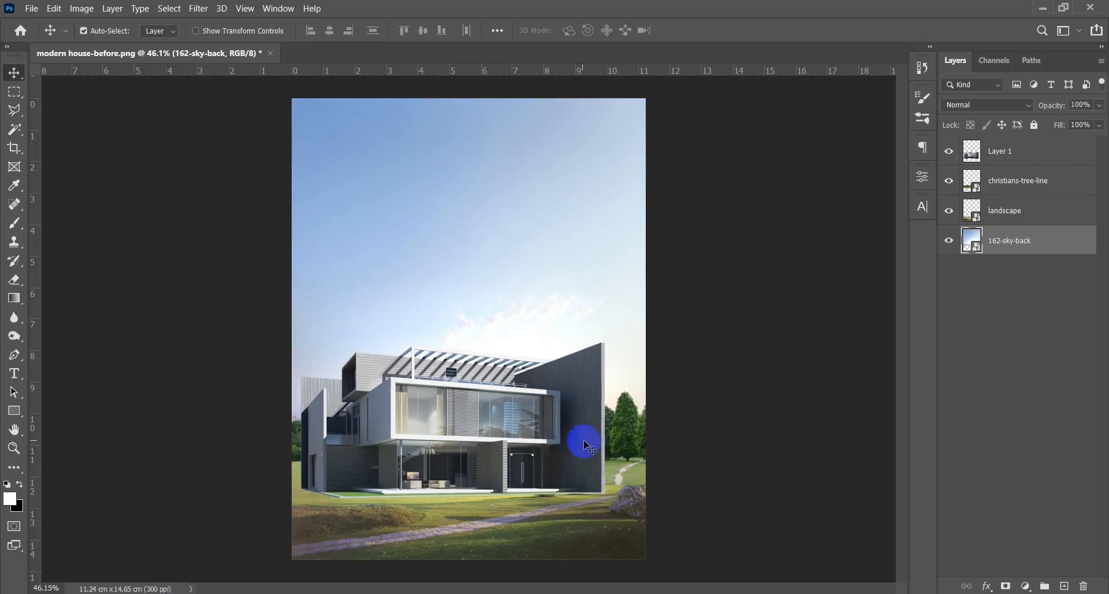
scroll(584, 448, up, 5)
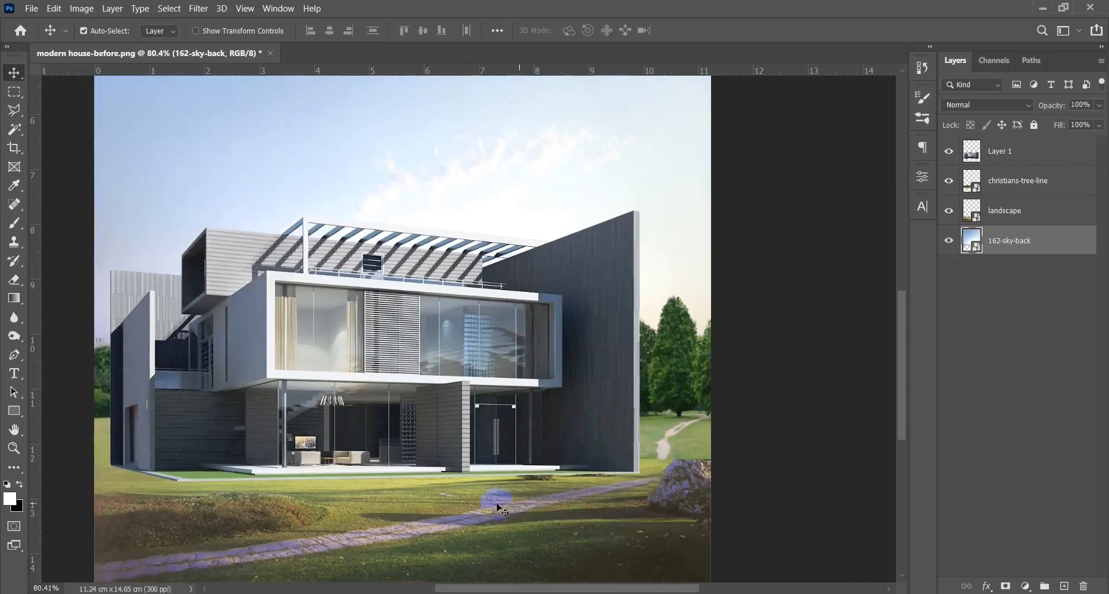
drag(498, 507, 520, 451)
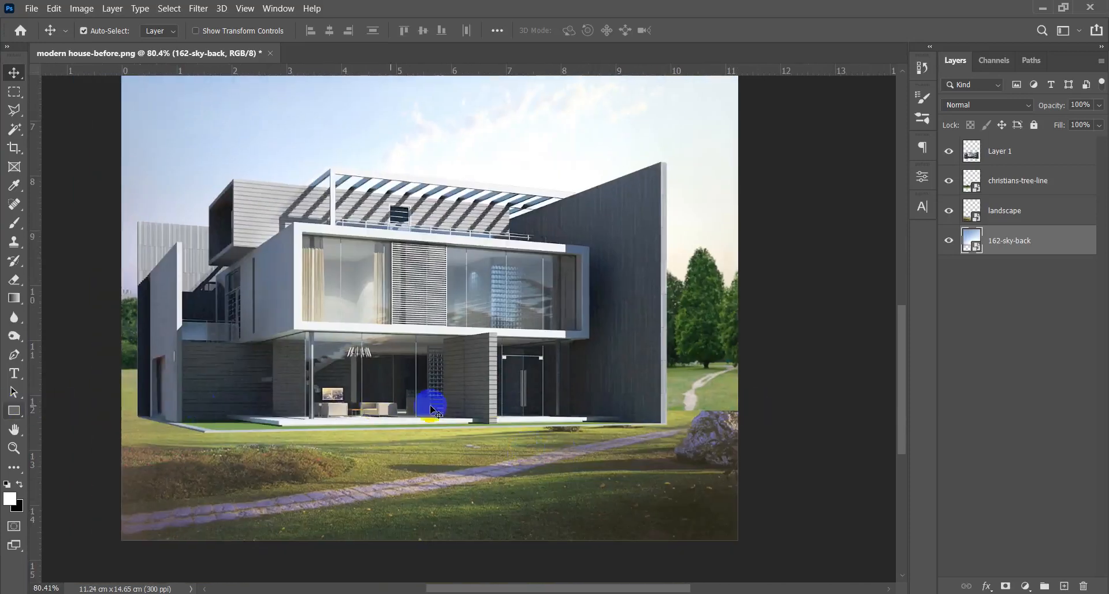
mouse_move(705, 349)
mouse_down()
mouse_move(706, 302)
mouse_move(706, 341)
mouse_up()
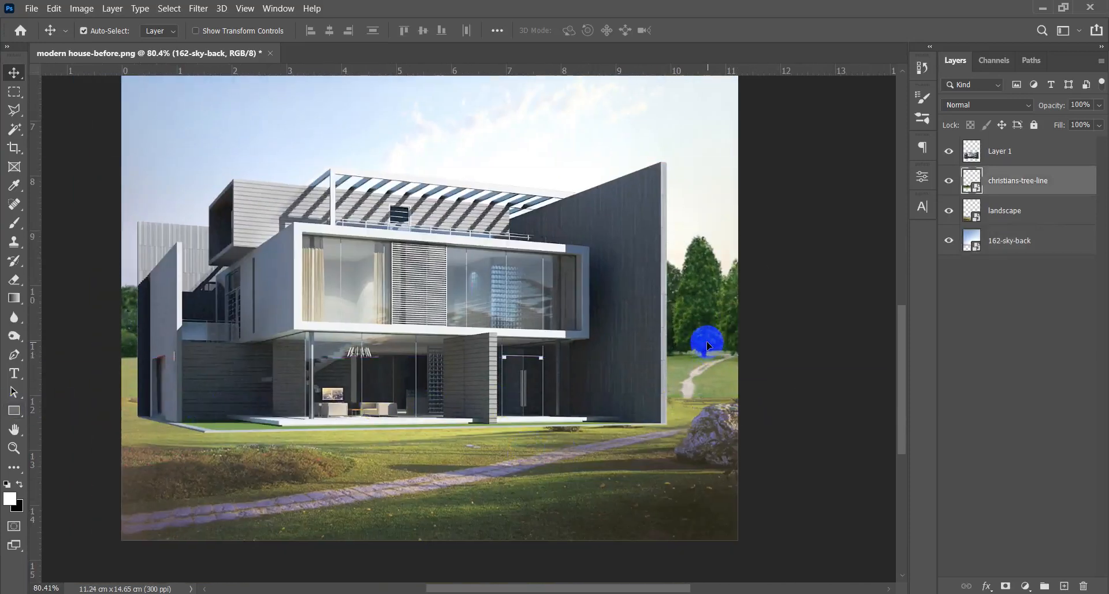
key(ctrl+z)
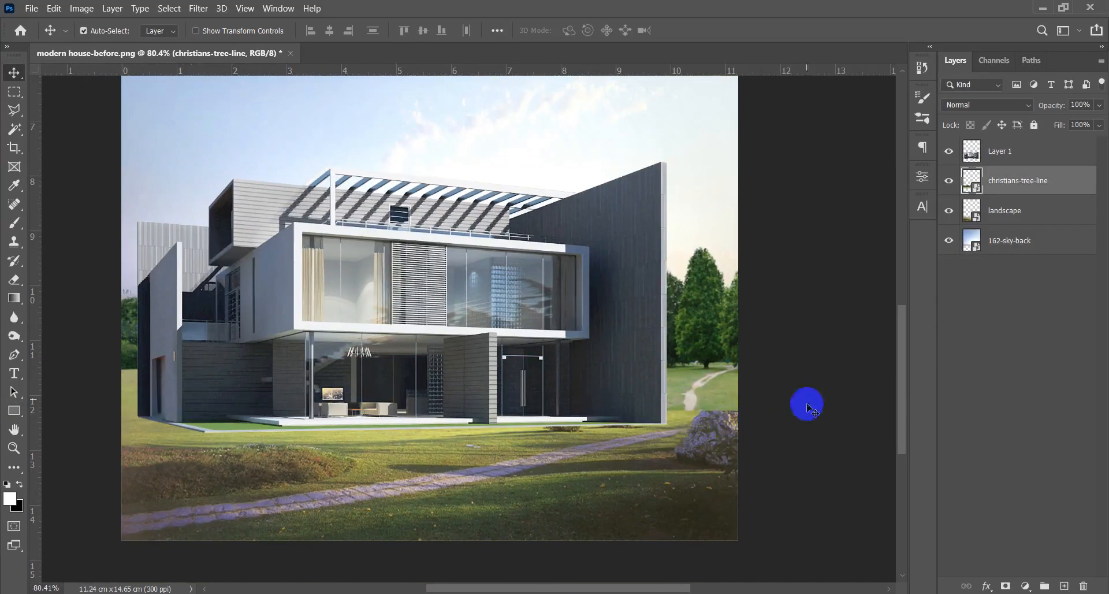
Rasterize the christians-tree-line layer and softly erase its lower grass edge on both sides of the house at 30% opacity.
right_click(1093, 180)
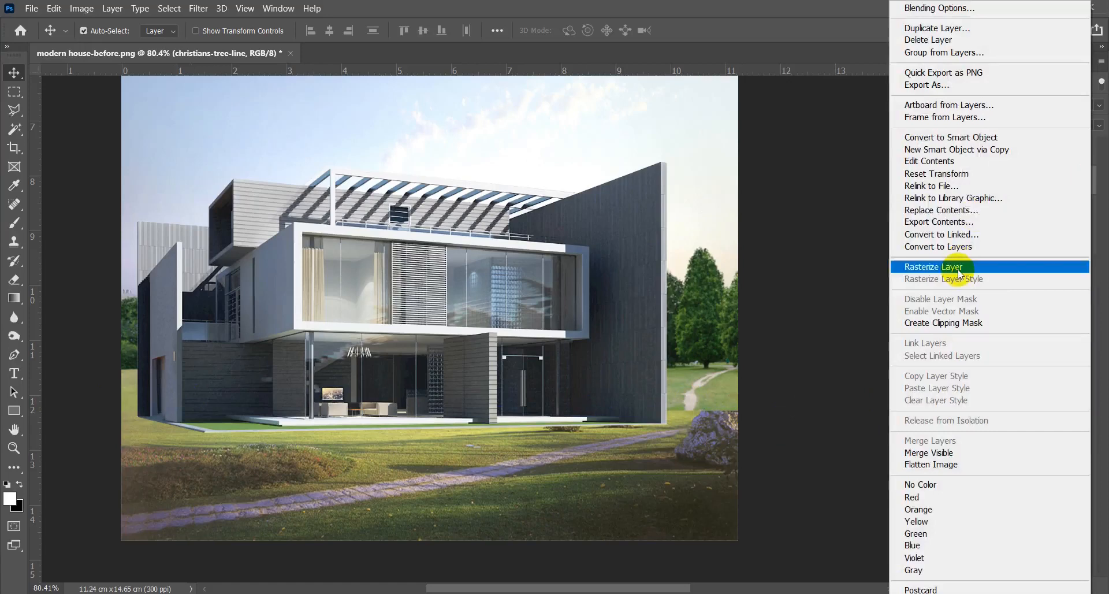
click(975, 268)
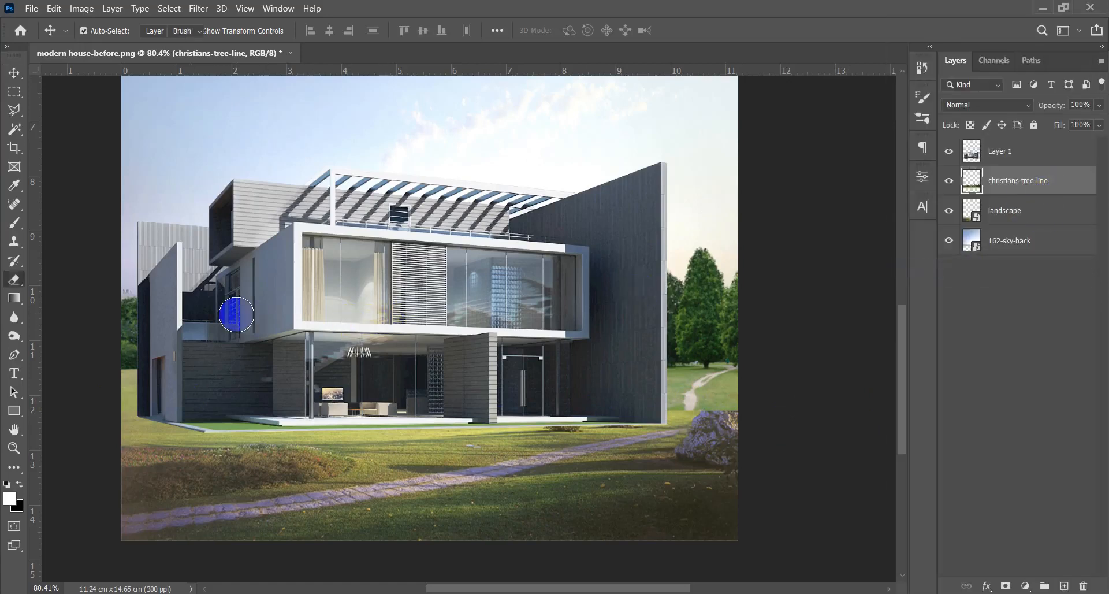
key(e)
alt+right_click(215, 316)
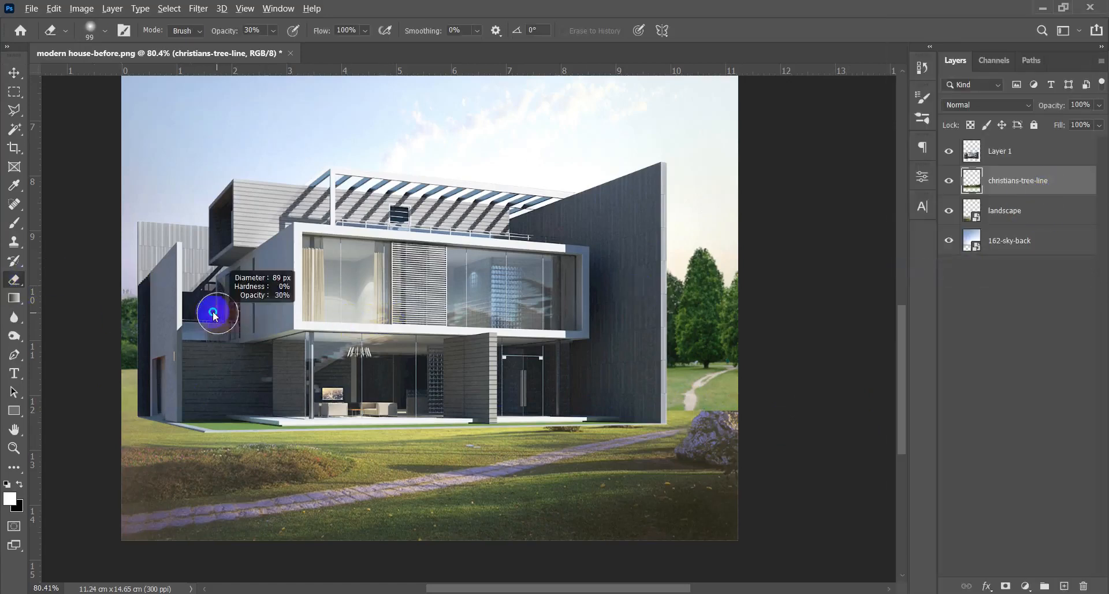
click(705, 425)
mouse_move(627, 416)
mouse_down()
mouse_move(789, 419)
mouse_move(626, 420)
mouse_move(774, 425)
mouse_move(633, 418)
mouse_move(760, 413)
mouse_move(670, 413)
mouse_move(735, 407)
mouse_up()
mouse_move(95, 422)
mouse_down()
mouse_move(209, 417)
mouse_move(91, 413)
mouse_up()
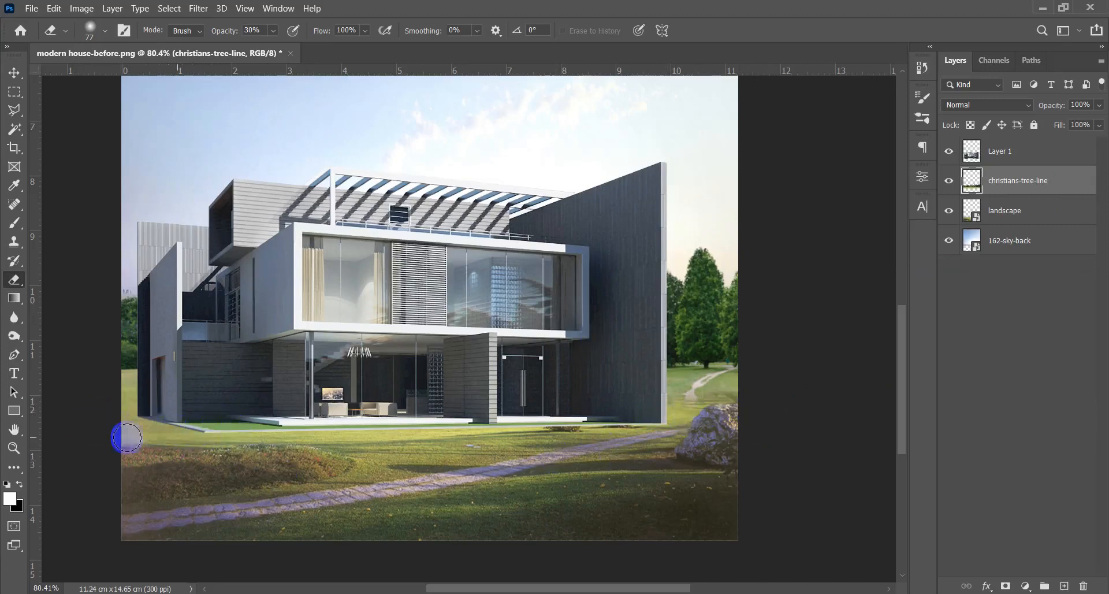
key(v)
scroll(319, 475, down, 6)
scroll(535, 489, up, 6)
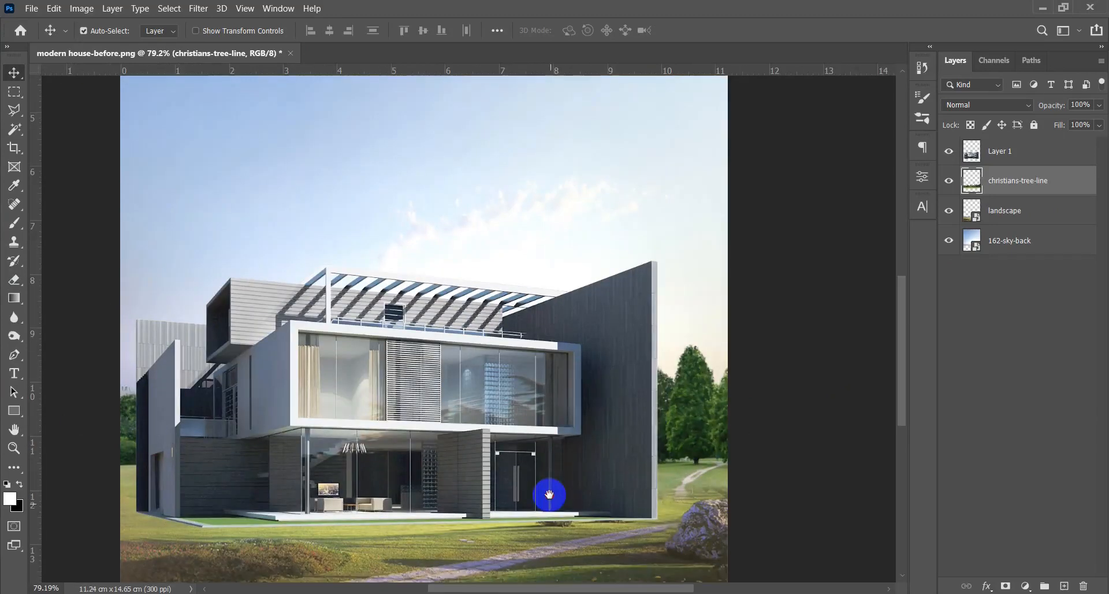
drag(550, 495, 539, 446)
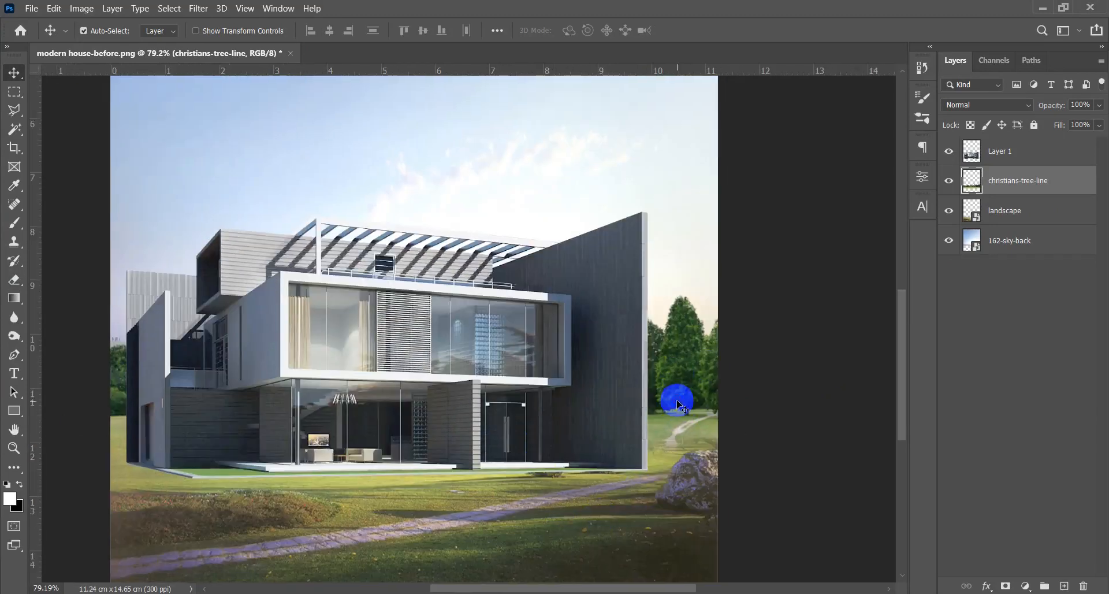
click(626, 500)
scroll(592, 546, up, 3)
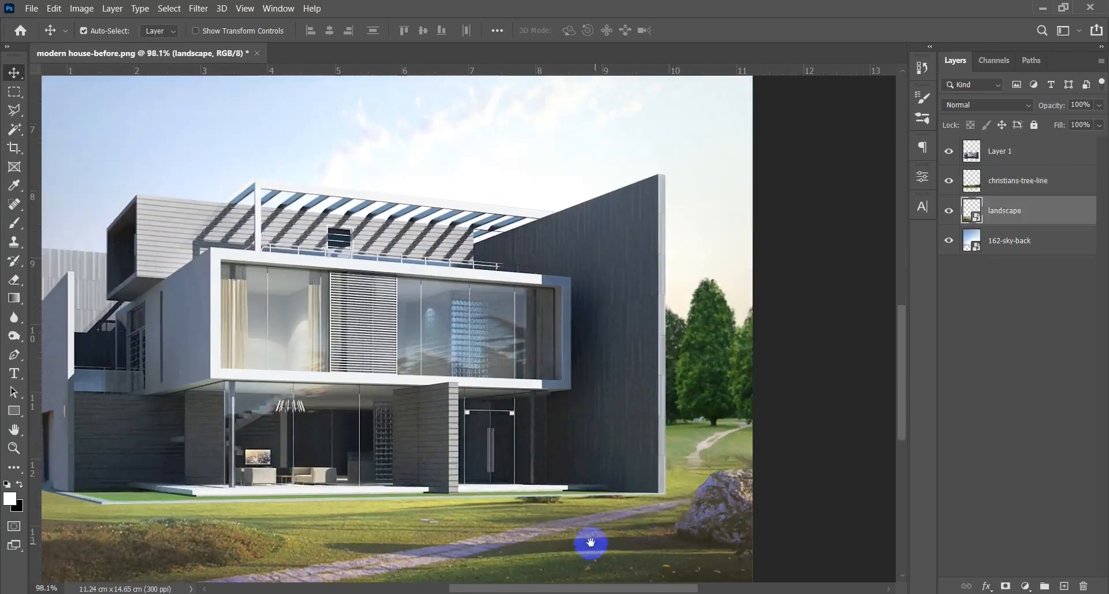
drag(591, 541, 532, 446)
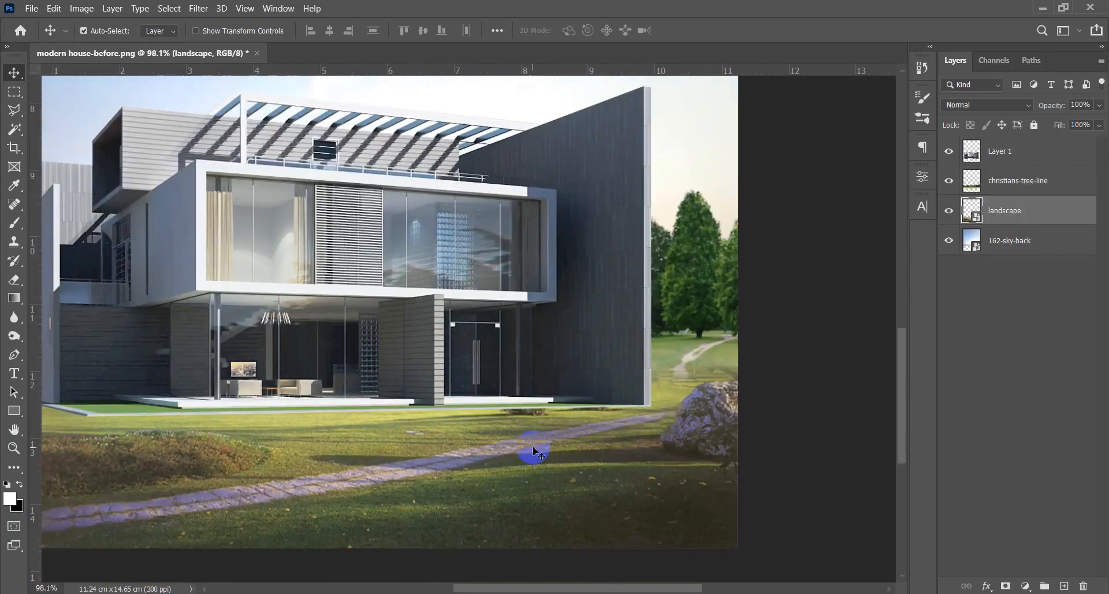
Reduce the tree line layer's saturation to -27 with Hue/Saturation.
click(686, 318)
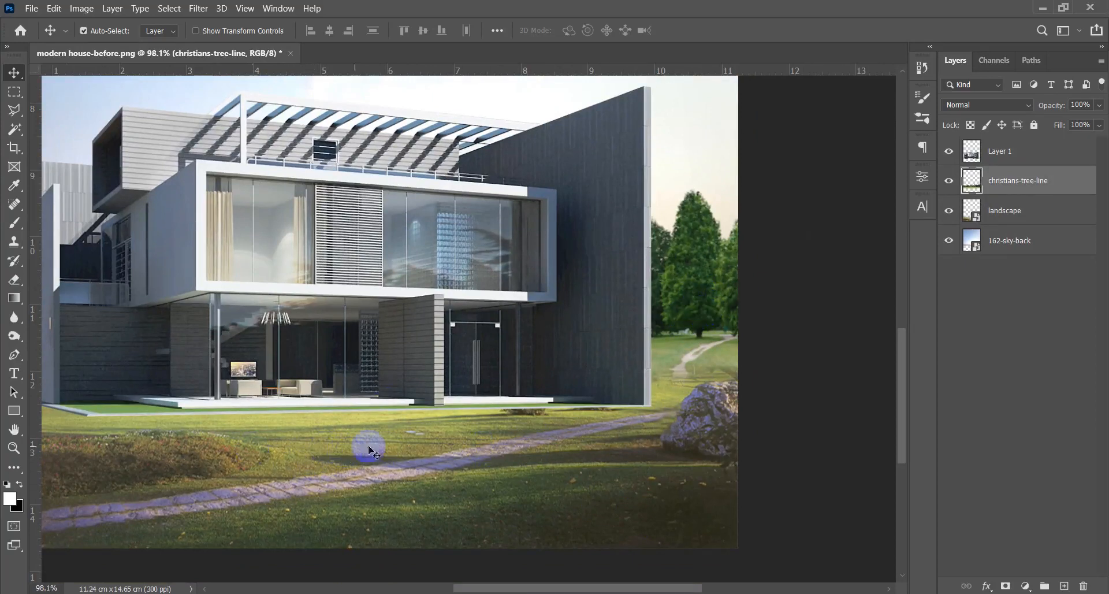
drag(500, 428, 445, 440)
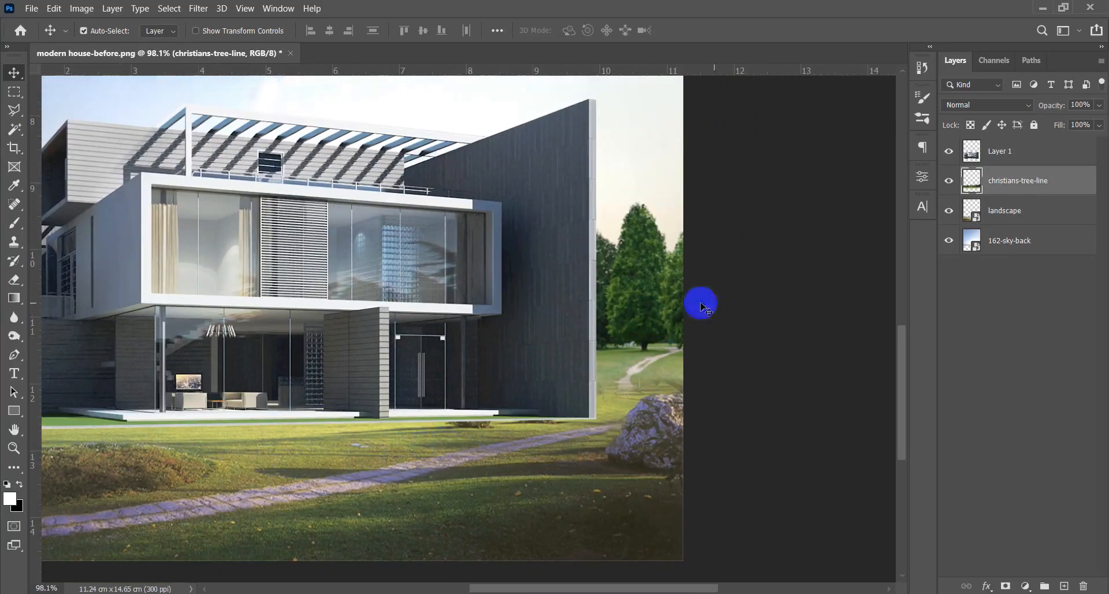
key(ctrl)
key(ctrl+u)
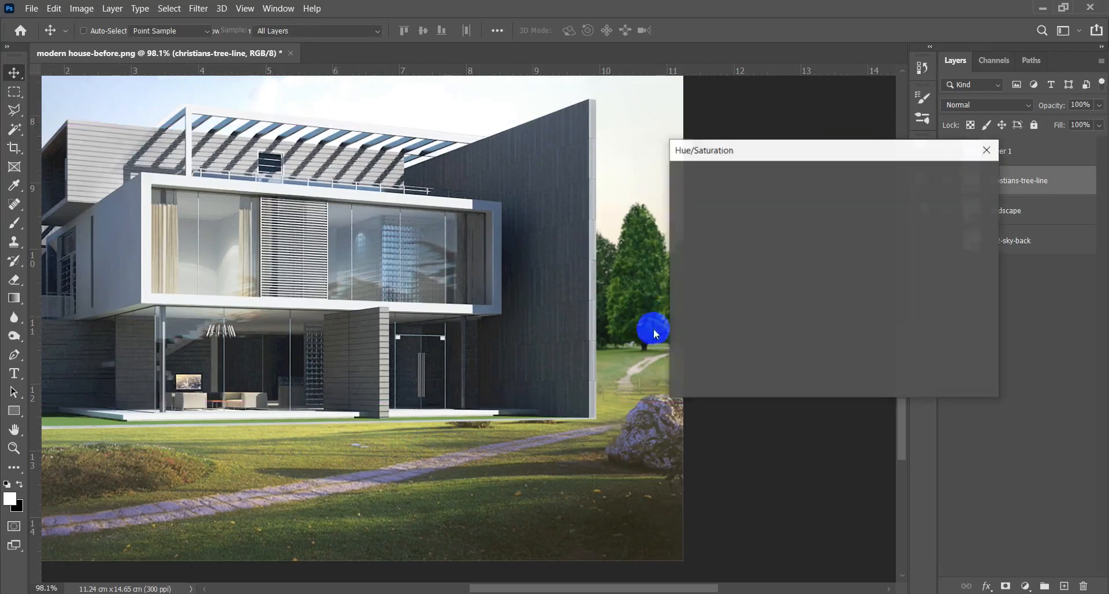
drag(731, 152, 741, 157)
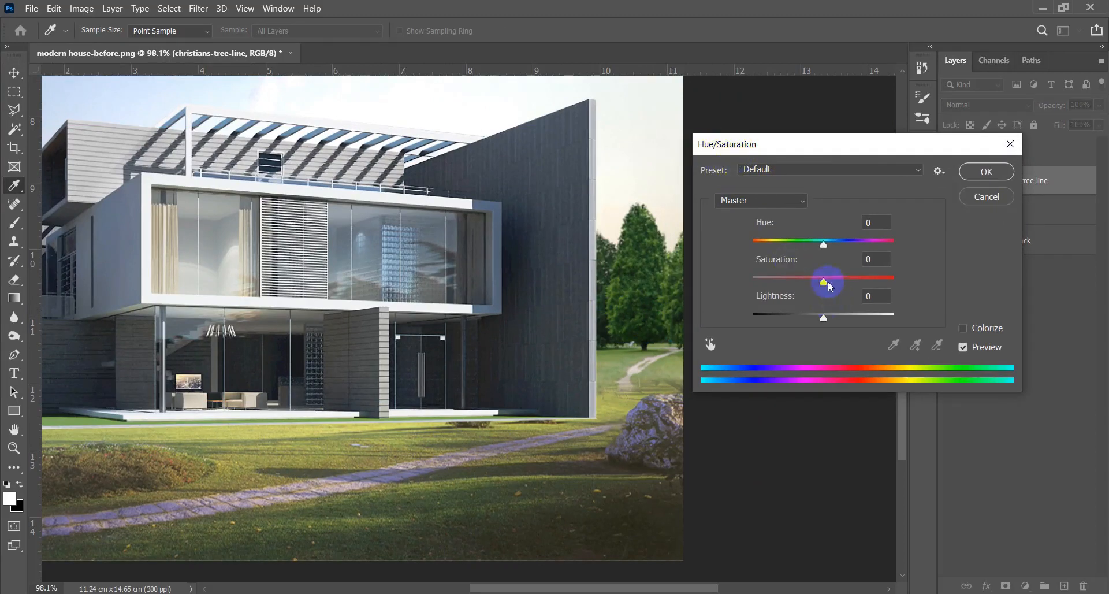
drag(827, 285, 807, 287)
click(987, 171)
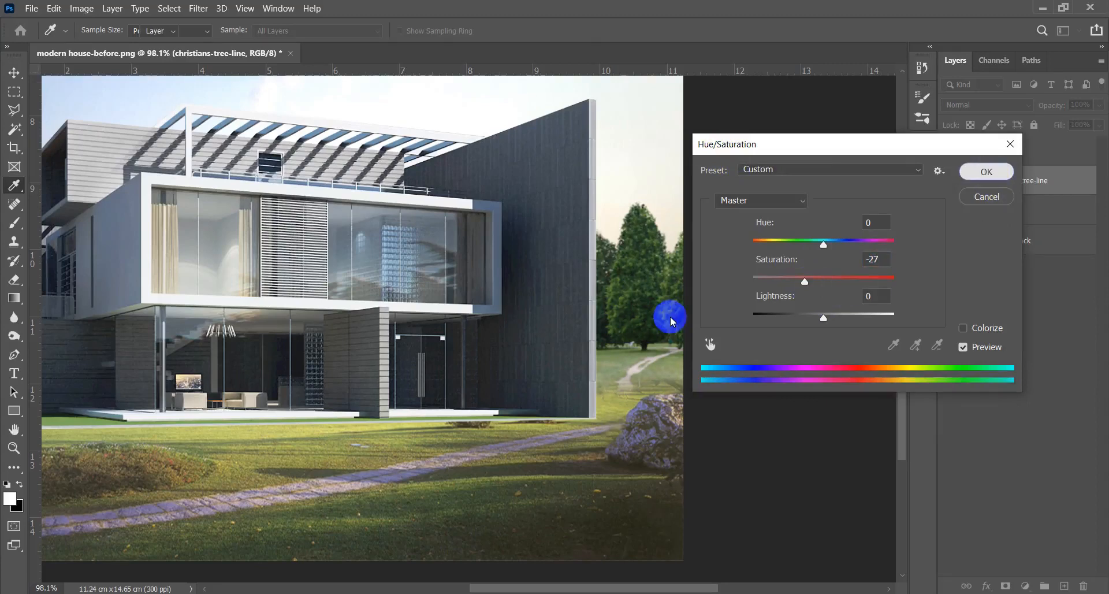
Reduce the landscape layer's saturation to -31 with Hue/Saturation.
click(364, 467)
key(ctrl)
key(ctrl+u)
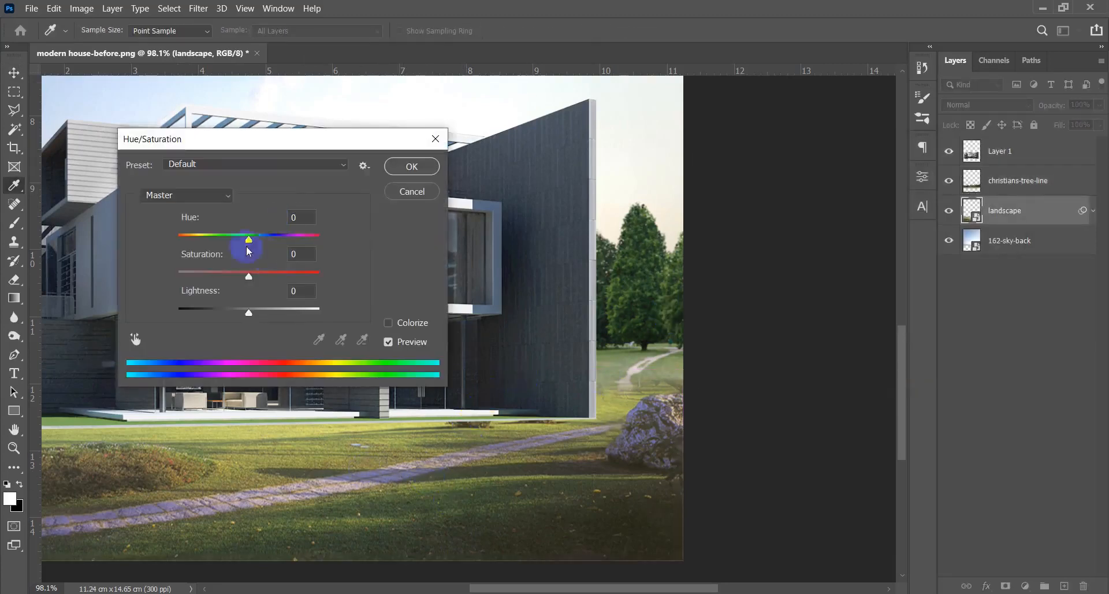
drag(251, 279, 236, 277)
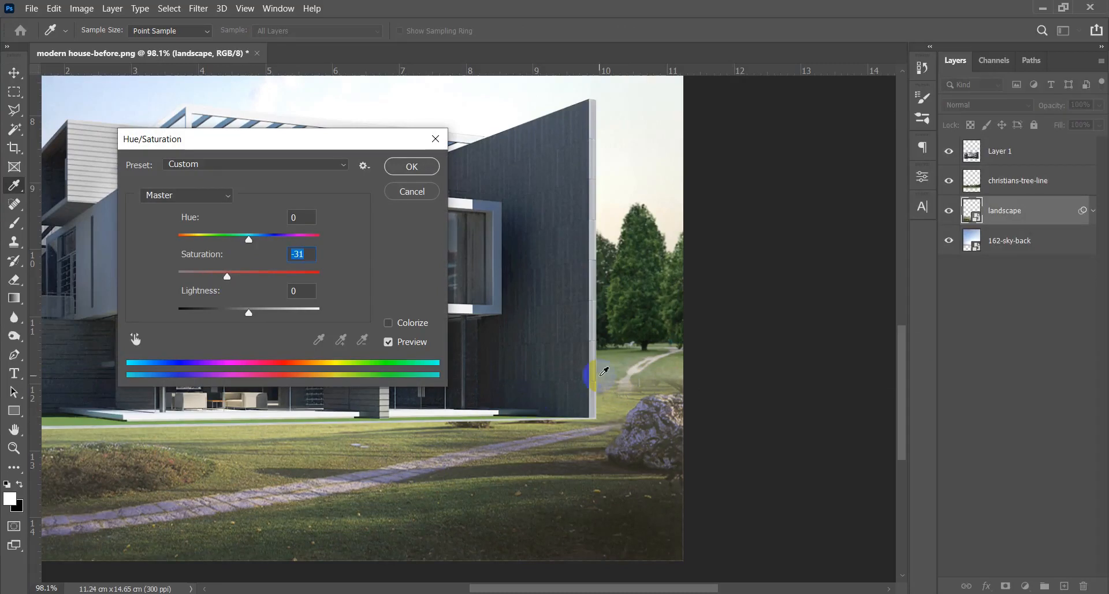
click(412, 166)
Warm the tree line layer's midtones with Color Balance, setting cyan-red to +7 and yellow-blue to -4.
click(641, 296)
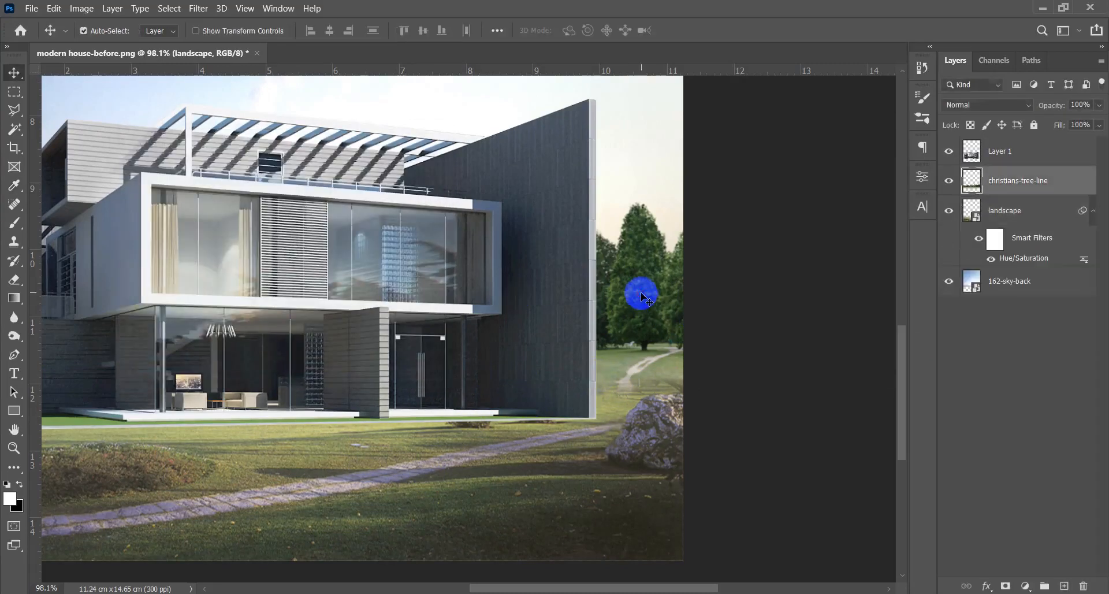
click(1071, 193)
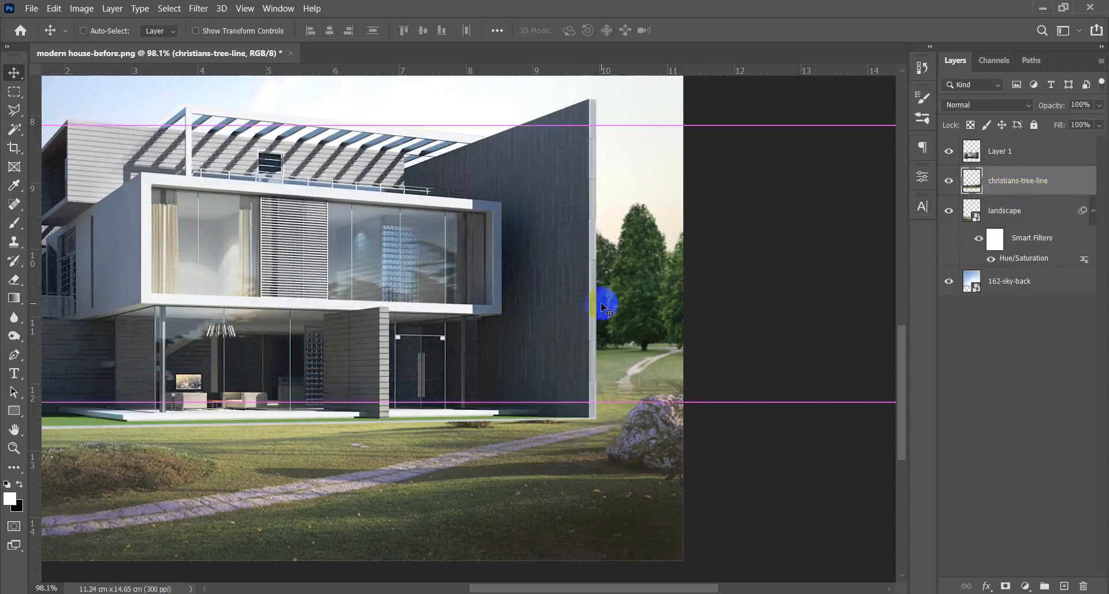
key(ctrl+b)
drag(574, 130, 373, 181)
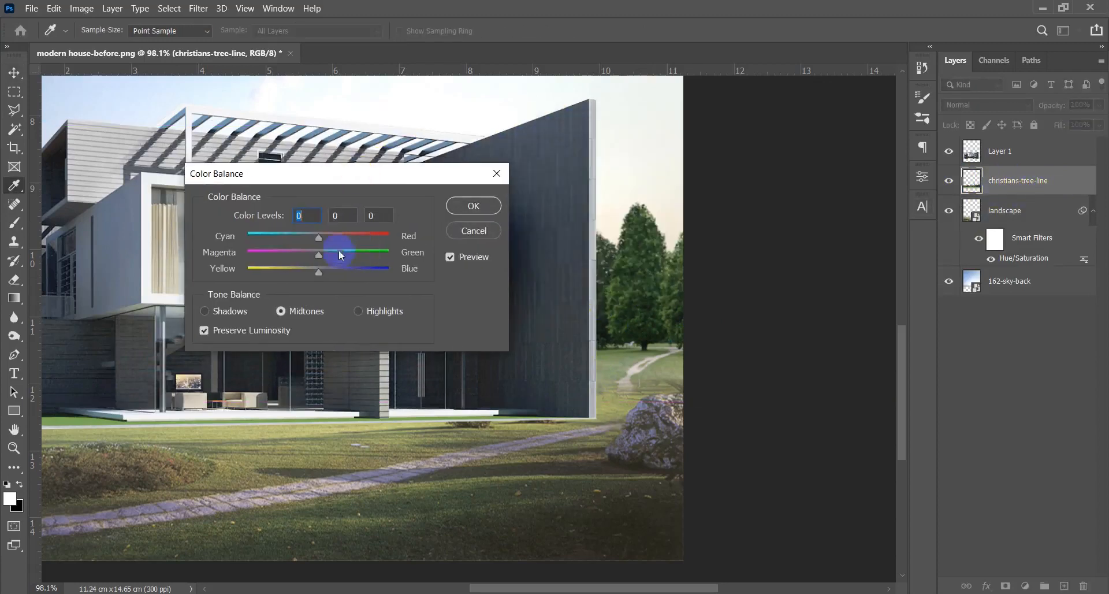
mouse_move(316, 241)
mouse_down()
mouse_move(316, 272)
mouse_move(323, 237)
mouse_up()
click(480, 208)
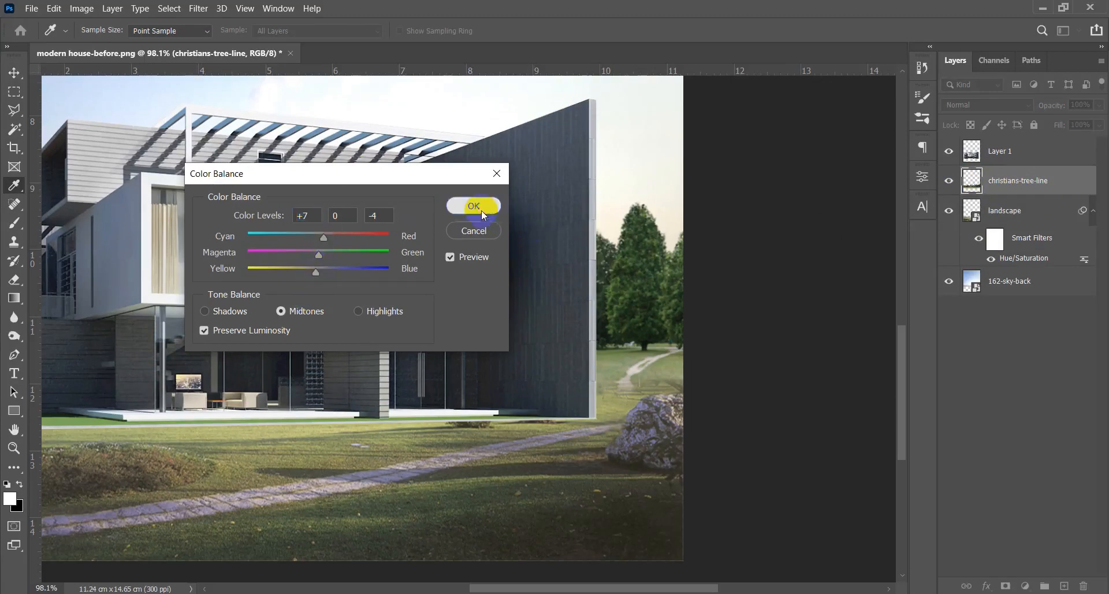
Warm the landscape layer's midtones with Color Balance, setting cyan-red to +4.
click(548, 488)
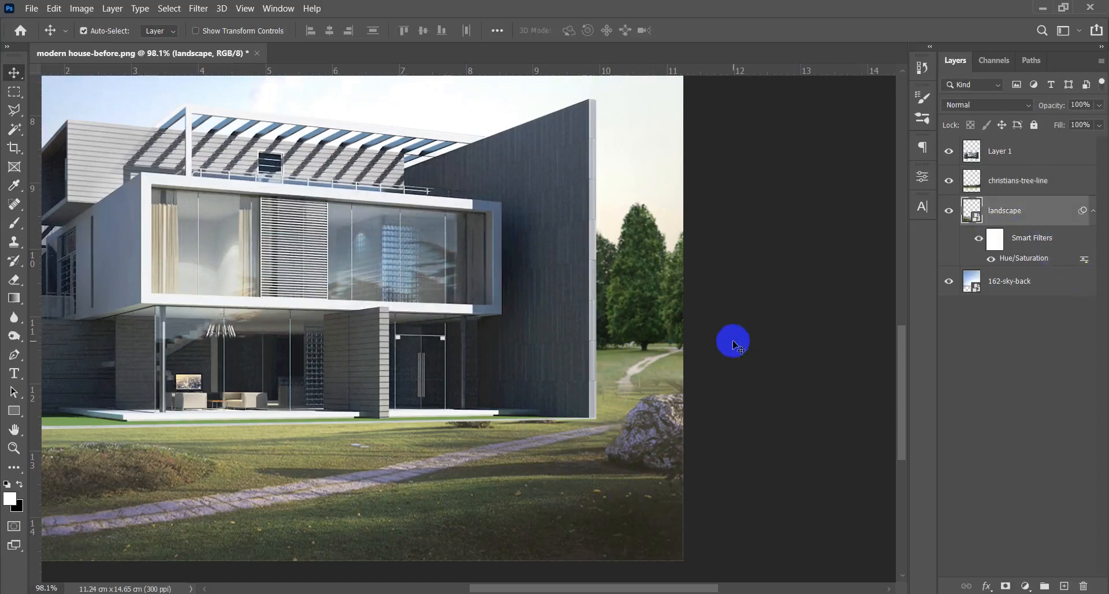
key(ctrl+b)
drag(602, 237, 187, 248)
drag(227, 310, 230, 312)
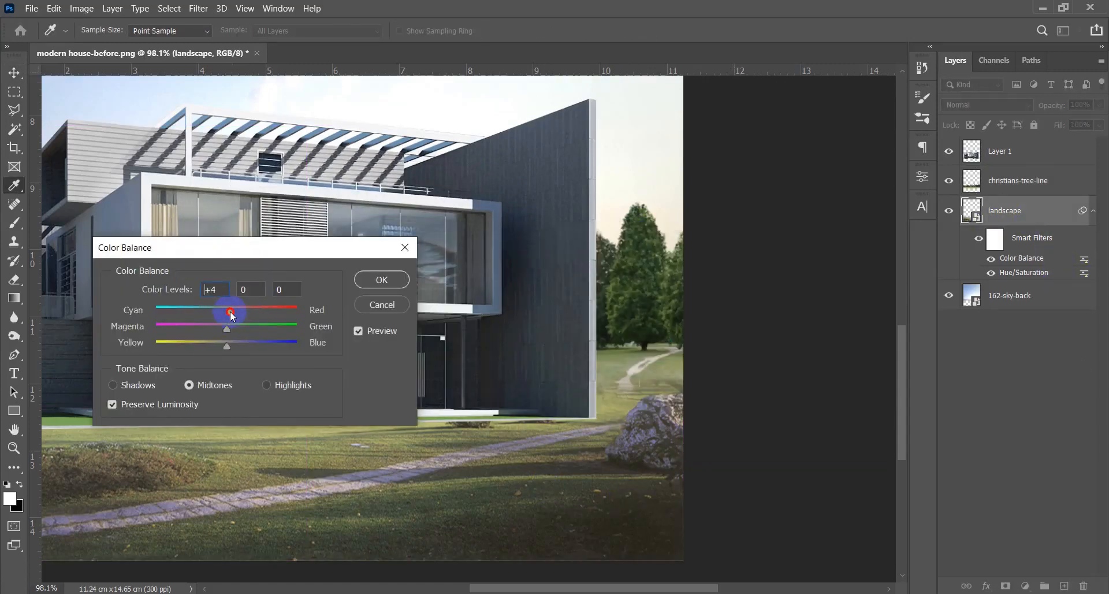
click(372, 282)
key(v)
Erase the tree line layer's grass and path strip beneath the trees beside the dark wall, using the soft 30% eraser.
scroll(464, 358, down, 5)
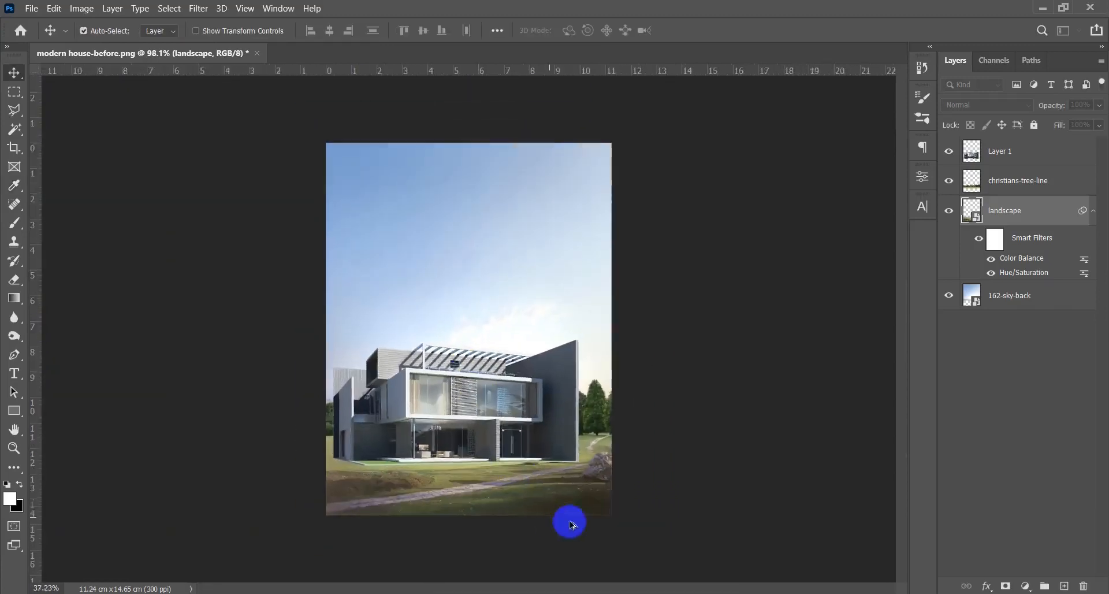
scroll(569, 524, up, 2)
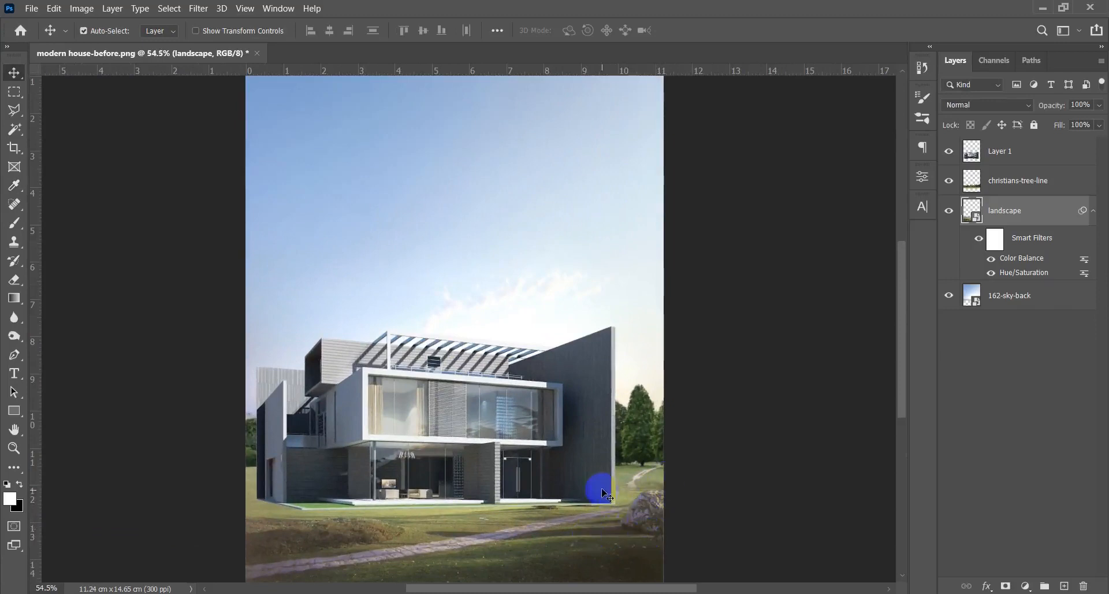
scroll(588, 534, up, 4)
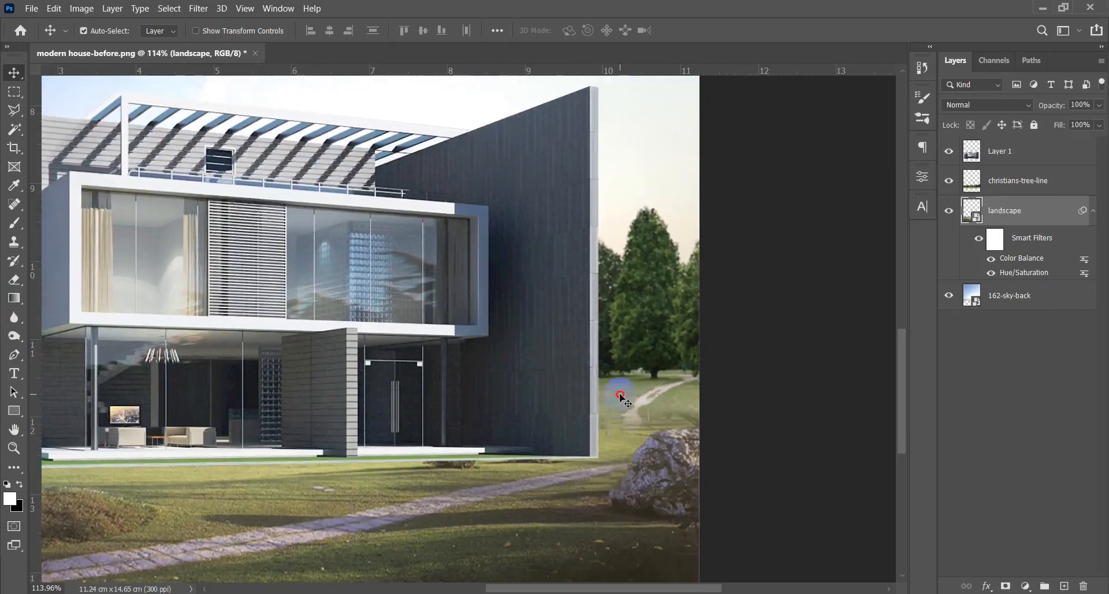
click(619, 395)
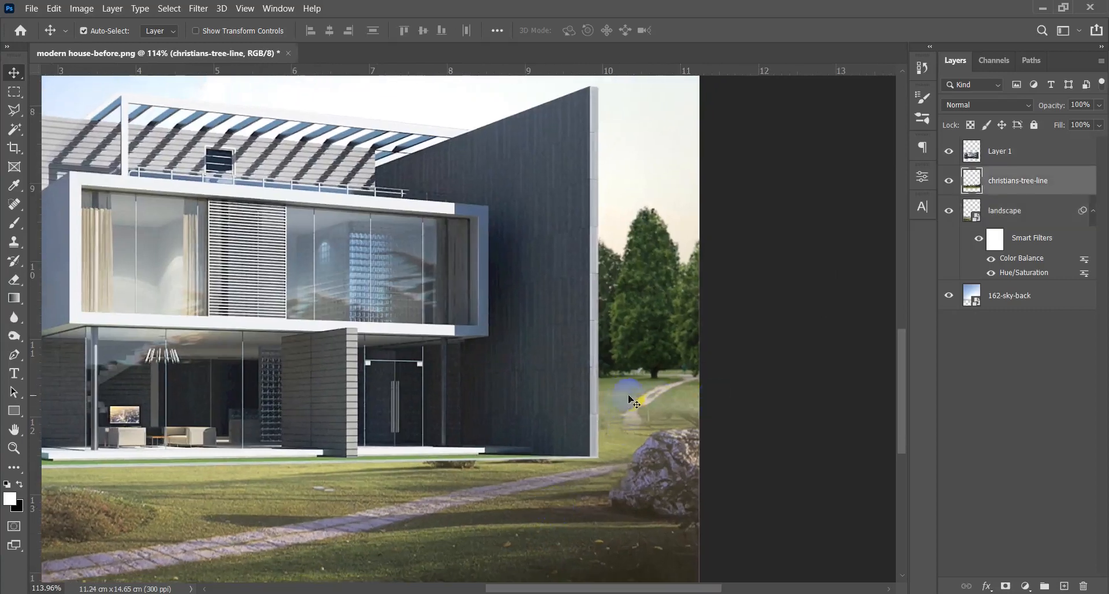
key(e)
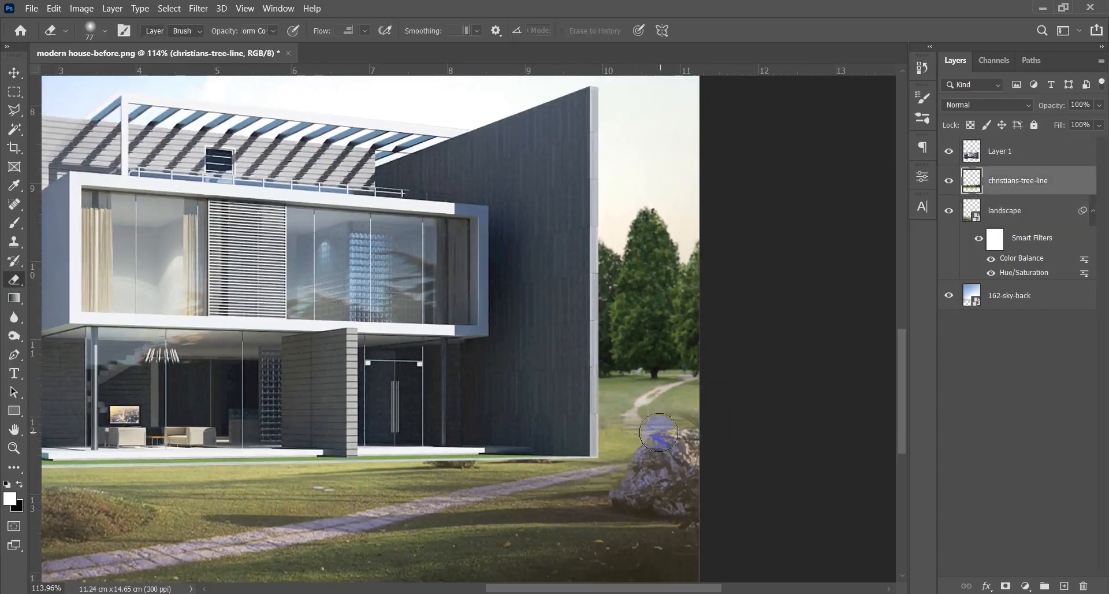
mouse_move(580, 421)
mouse_down()
mouse_move(694, 419)
mouse_move(596, 413)
mouse_move(643, 407)
mouse_move(631, 396)
mouse_move(617, 420)
mouse_move(660, 413)
mouse_up()
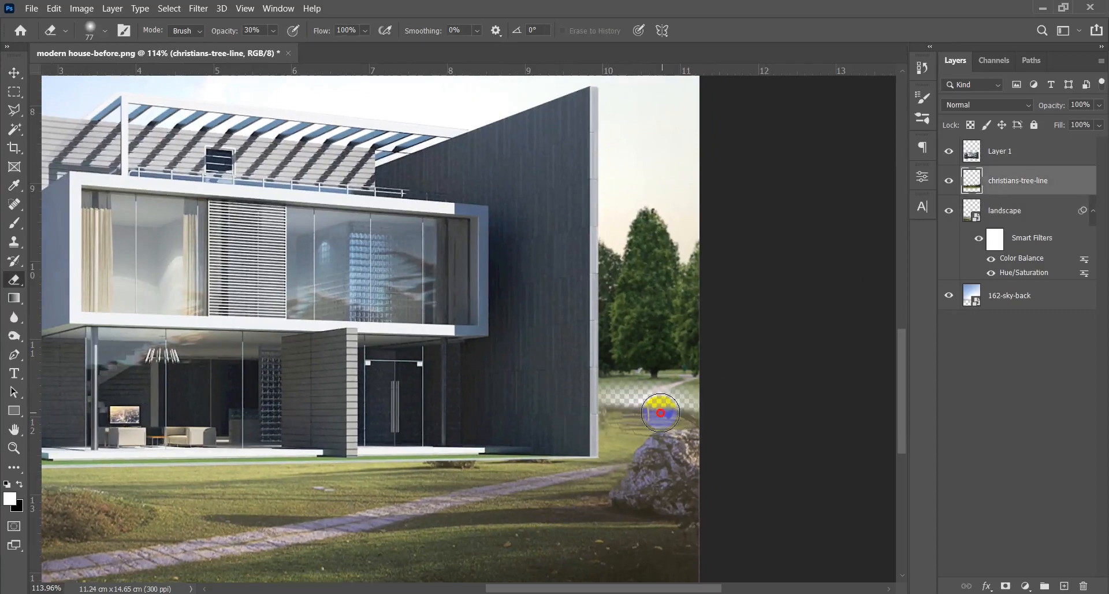
Stretch the tree line layer downward with Free Transform to close the gap above the landscape's grass.
key(v)
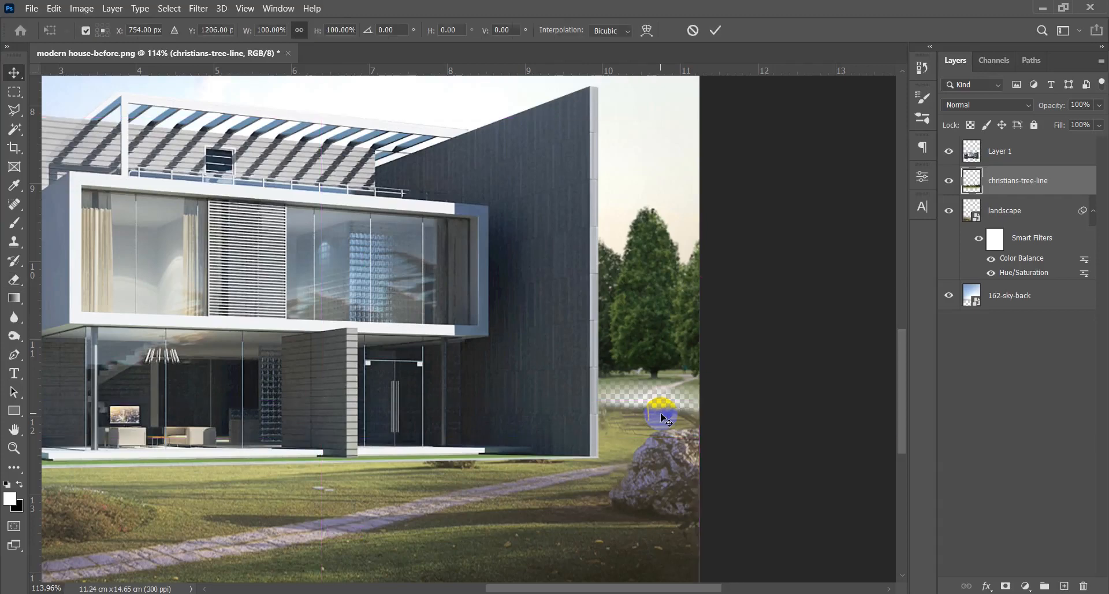
key(ctrl+t)
drag(322, 437, 311, 494)
key(Return)
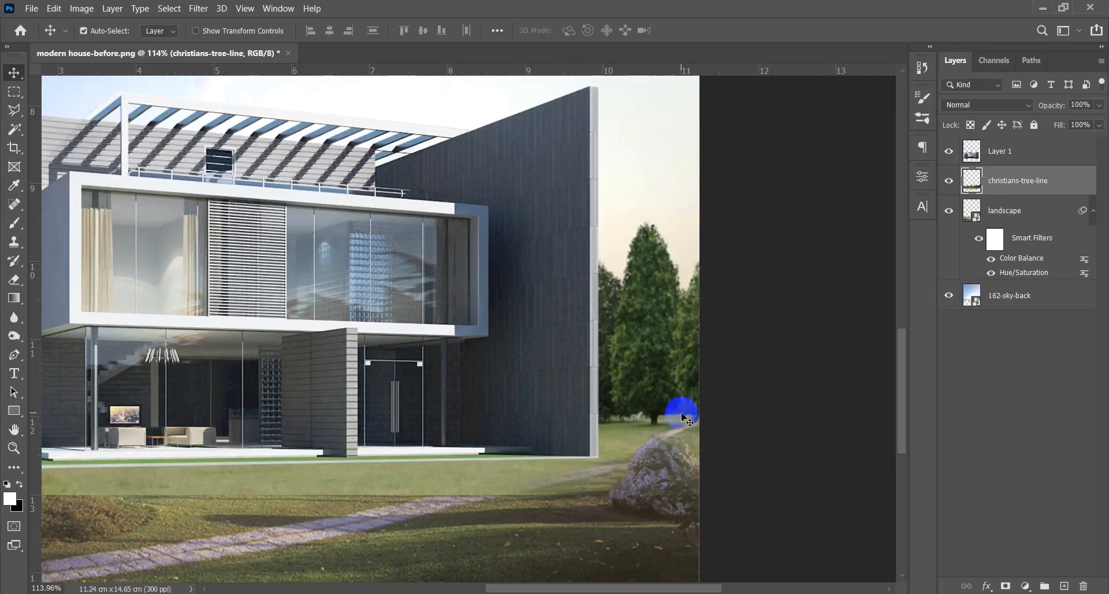
Softly erase the stretched tree line's hard lower edge across the whole lawn in front of the house.
drag(684, 437, 642, 456)
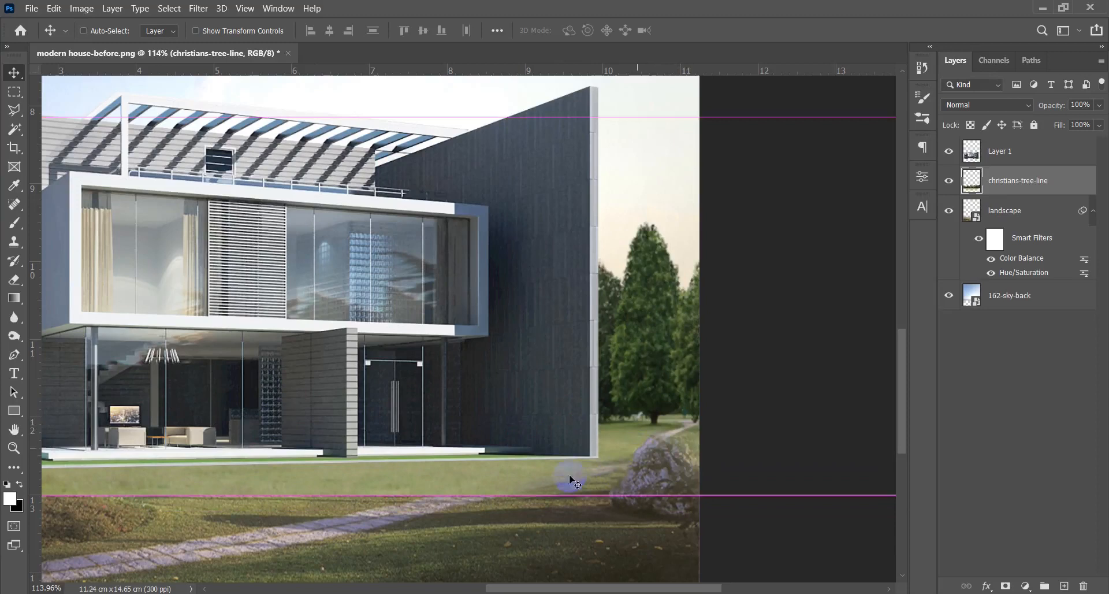
mouse_move(365, 504)
mouse_down()
mouse_move(435, 460)
mouse_move(616, 445)
mouse_up()
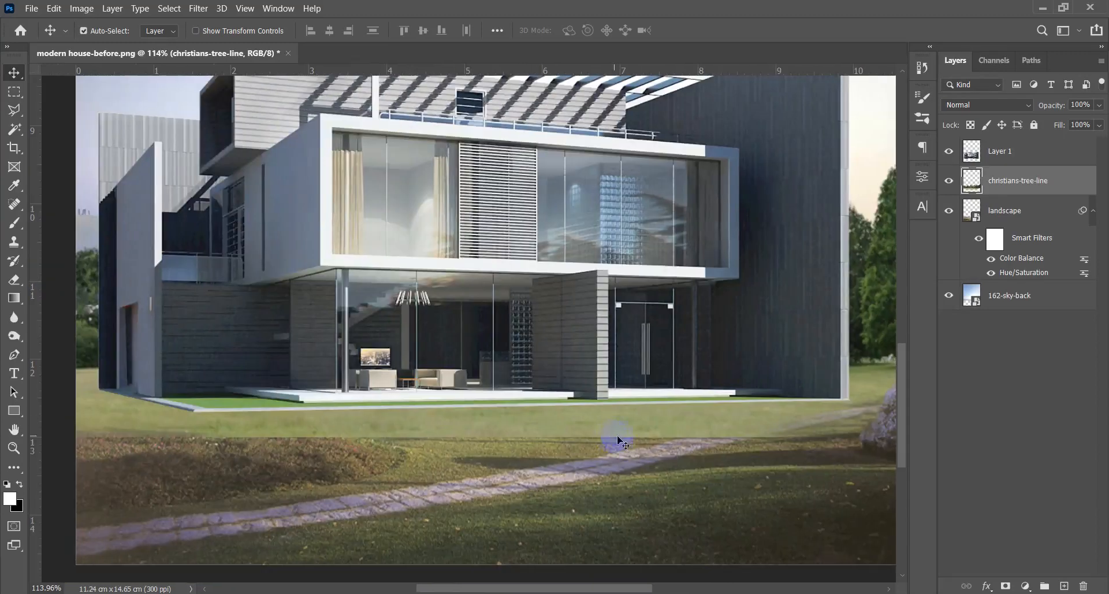
key(e)
alt+right_click(269, 444)
mouse_move(812, 424)
mouse_down()
mouse_move(626, 441)
mouse_move(321, 433)
mouse_up()
mouse_move(686, 425)
mouse_down()
mouse_move(307, 434)
mouse_move(543, 444)
mouse_move(253, 420)
mouse_move(2, 420)
mouse_move(59, 397)
mouse_up()
key(v)
scroll(302, 397, down, 5)
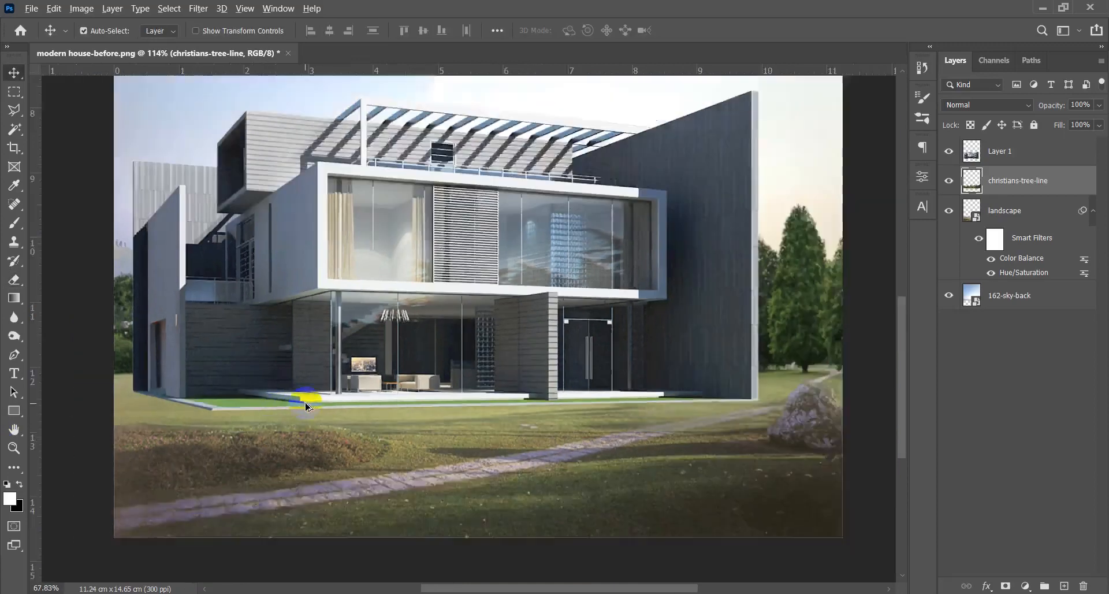
scroll(450, 470, up, 5)
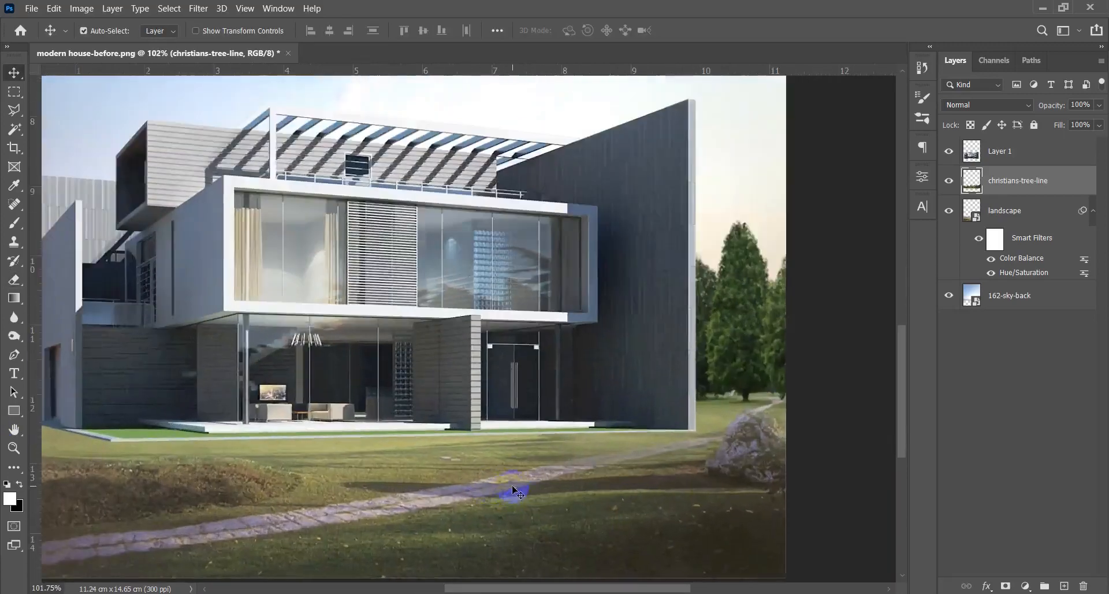
Reduce the saturation of the 162-sky-back layer with Hue/Saturation.
scroll(548, 475, down, 3)
scroll(537, 471, down, 1)
scroll(537, 471, up, 1)
click(461, 219)
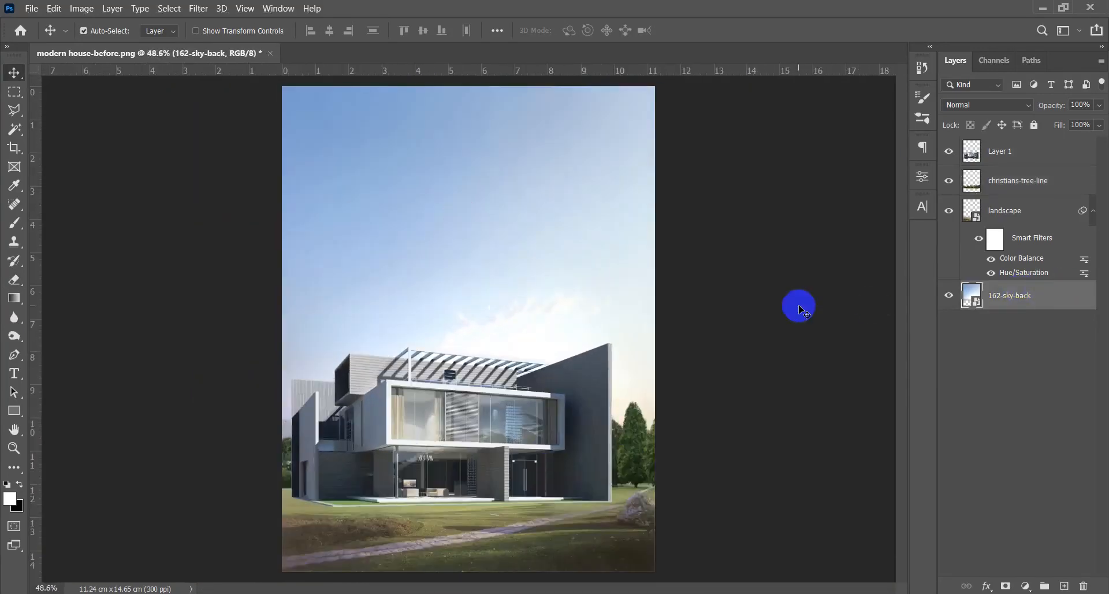
key(ctrl+u)
drag(249, 277, 228, 279)
click(420, 170)
scroll(537, 376, down, 3)
scroll(539, 409, up, 5)
scroll(515, 425, up, 3)
drag(497, 425, 504, 323)
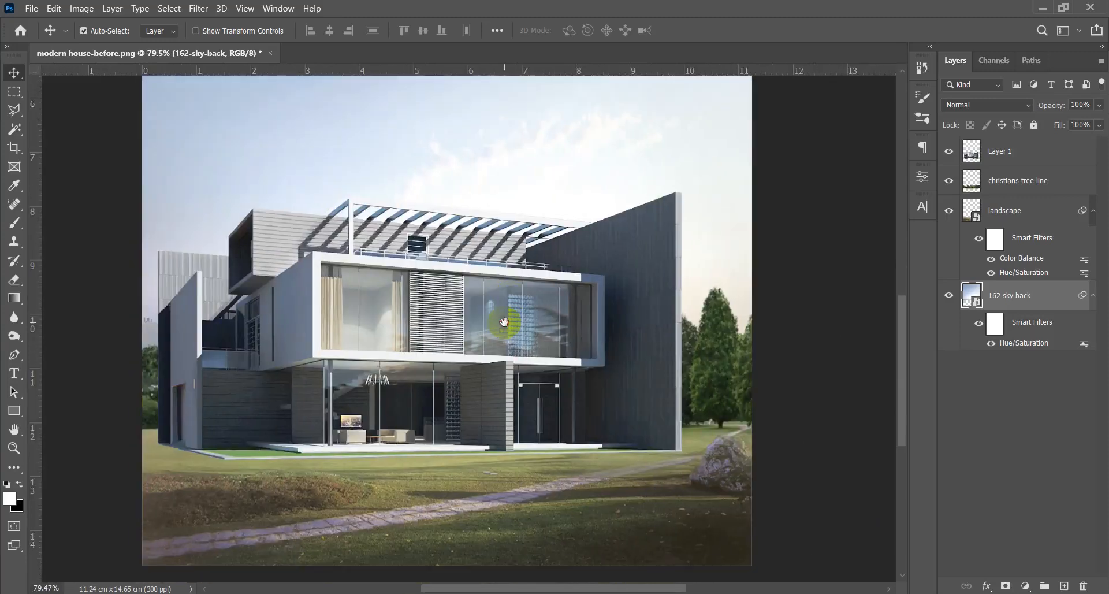
Crop a thin strip of sky off the top of the composition.
key(ctrl+0)
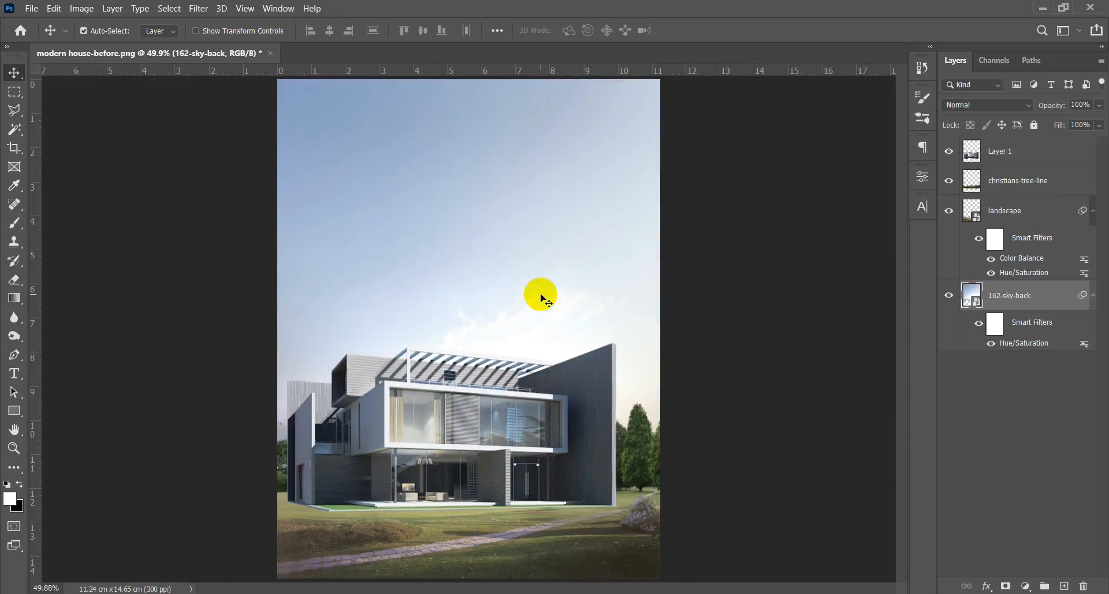
key(c)
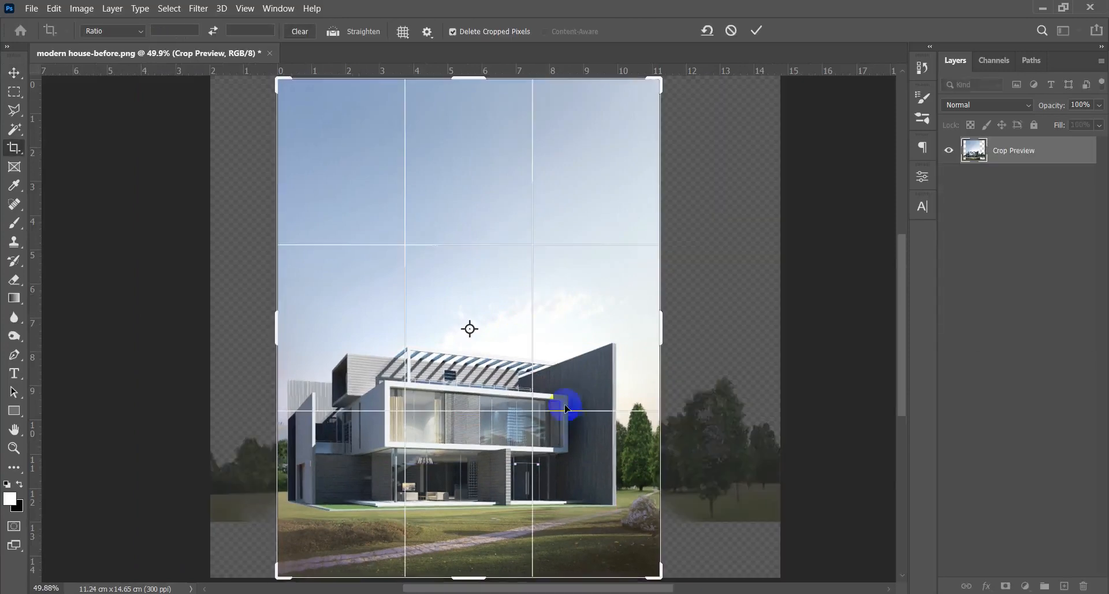
drag(466, 78, 467, 88)
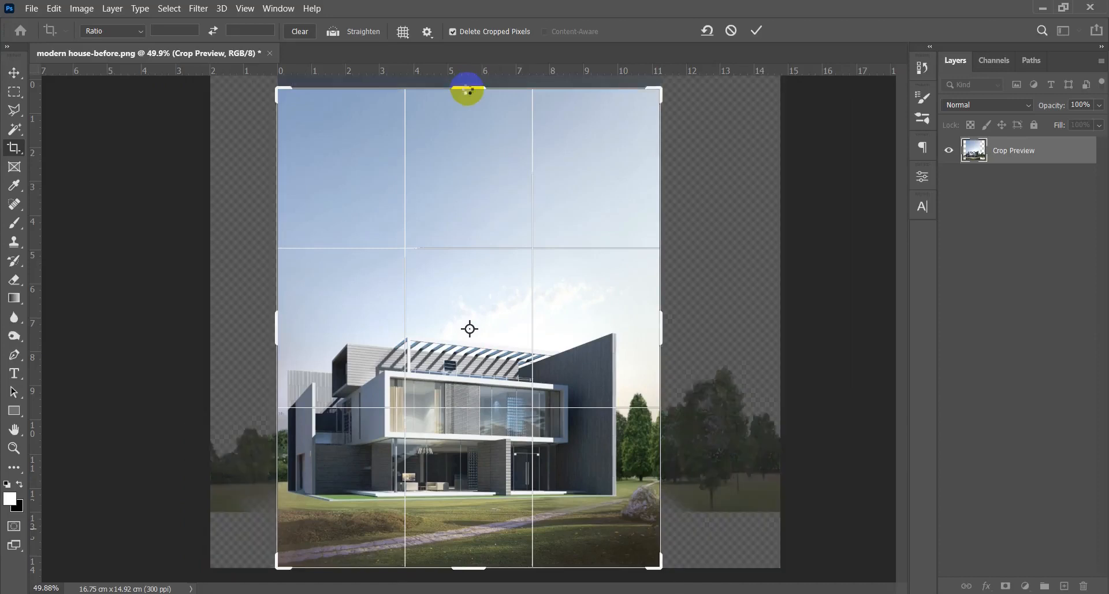
double_click(583, 400)
key(v)
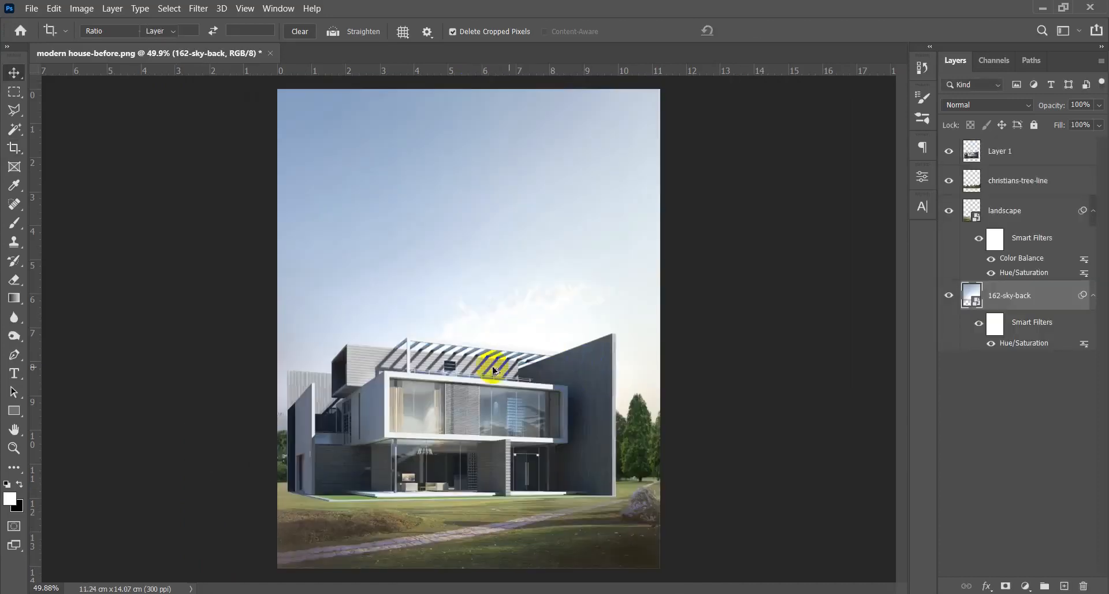
scroll(487, 376, down, 2)
scroll(487, 376, up, 1)
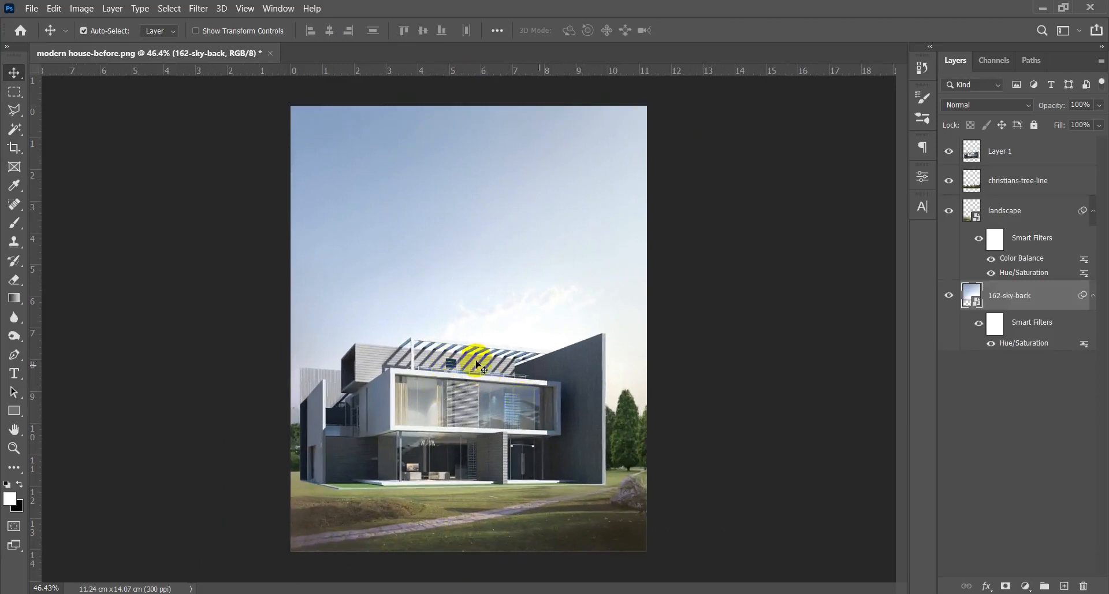
Rename the cut-out house layer, Layer 1, as Villa.
right_click(489, 469)
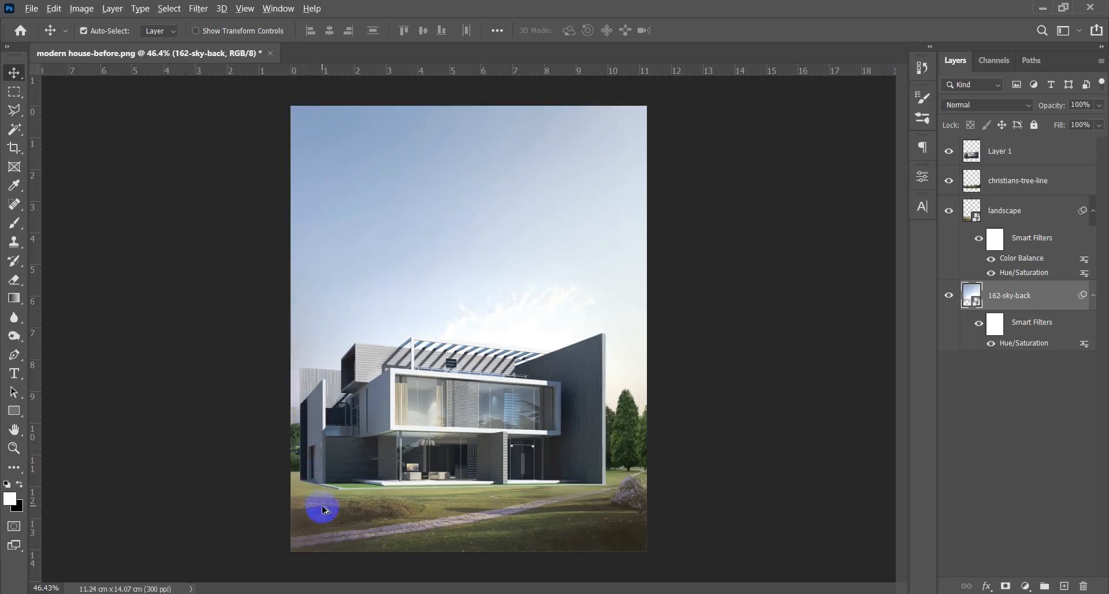
scroll(324, 509, up, 5)
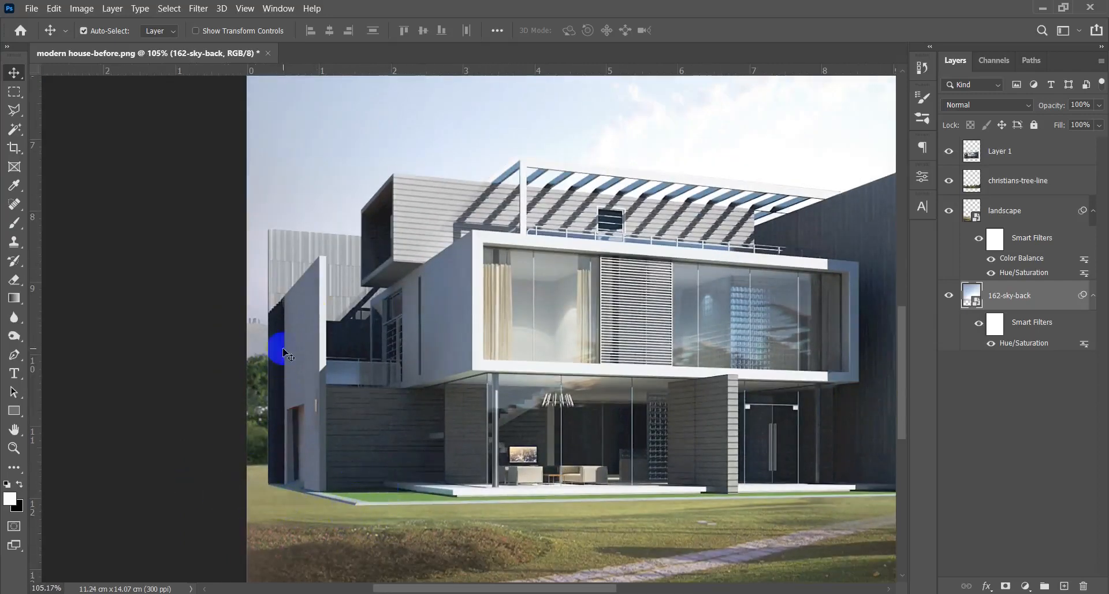
scroll(277, 426, up, 5)
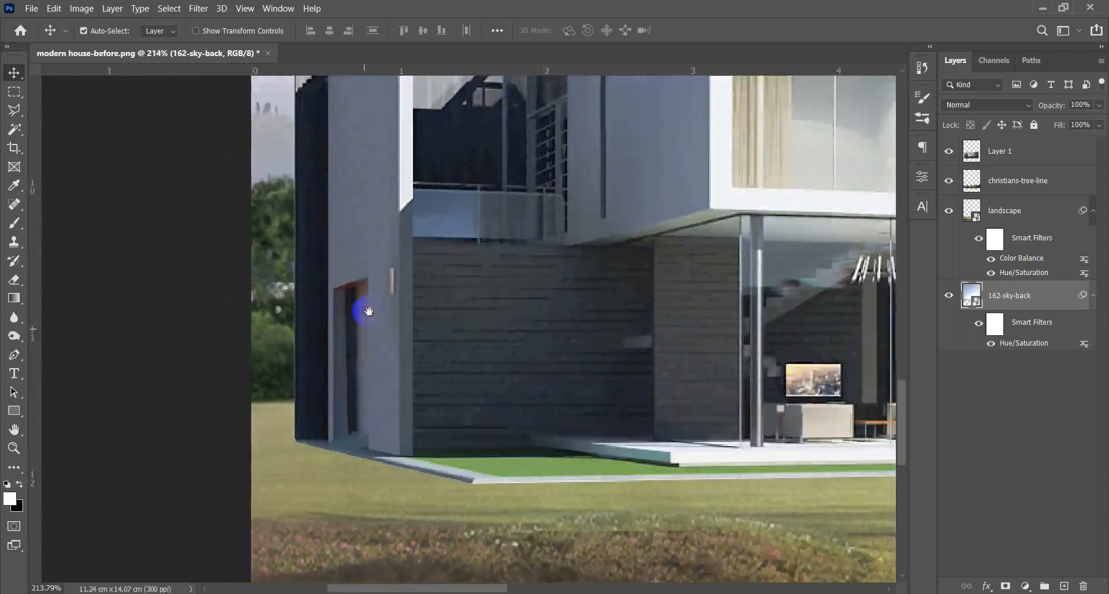
scroll(314, 373, up, 8)
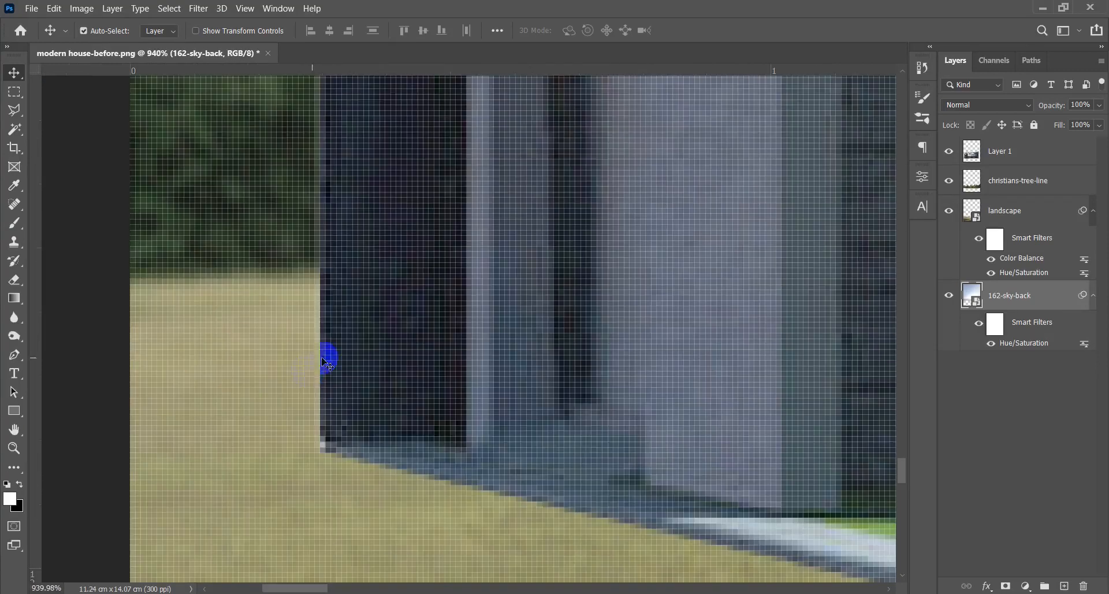
scroll(328, 292, down, 2)
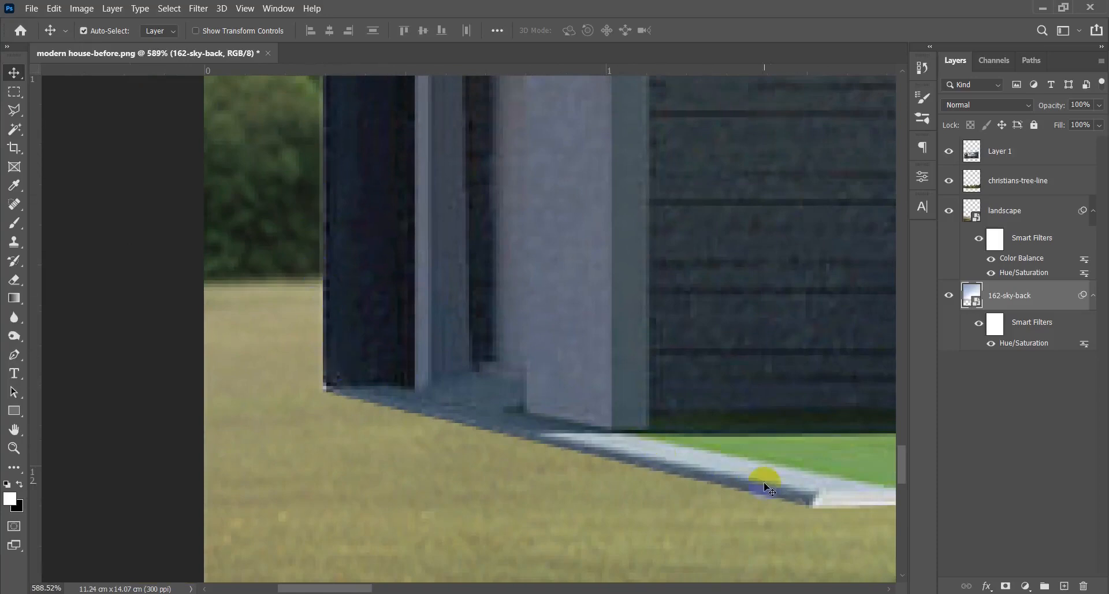
scroll(346, 164, down, 3)
drag(421, 258, 378, 414)
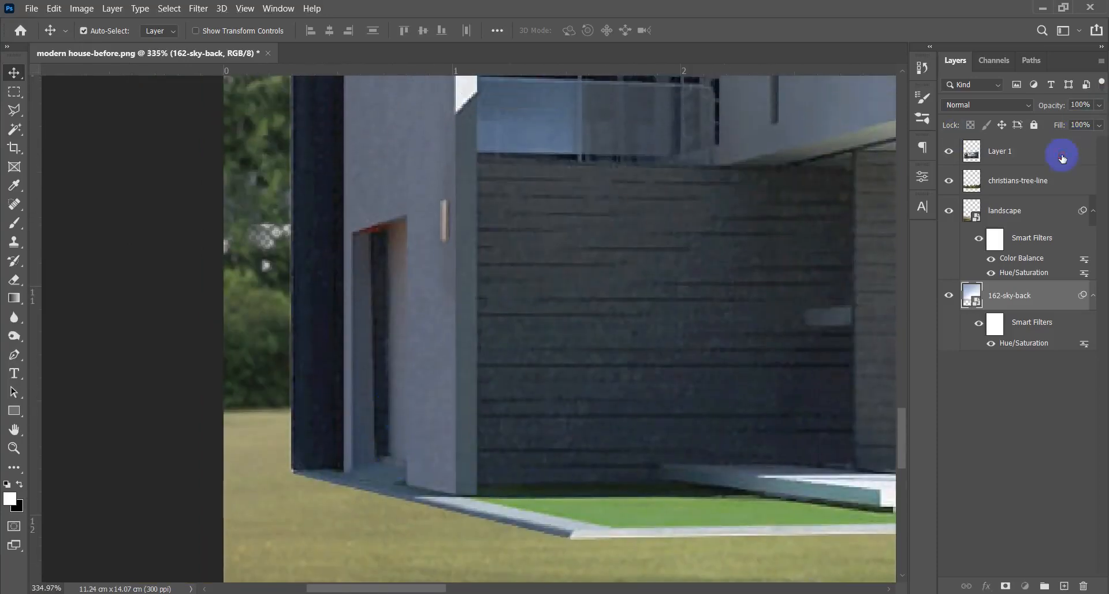
click(967, 149)
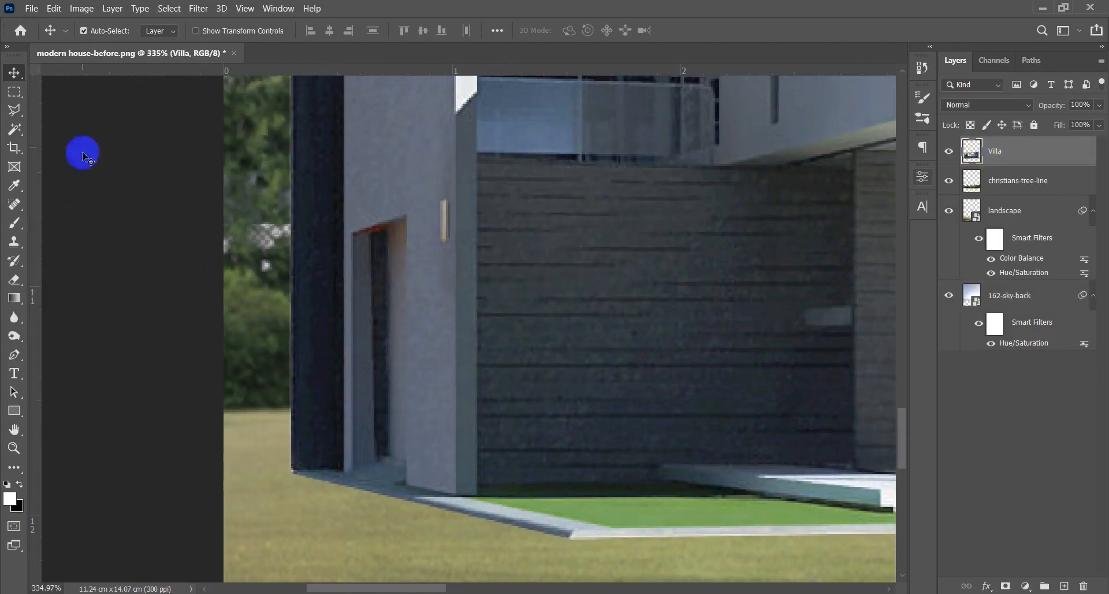
Apply Defringe matting to the Villa layer to clean the fringe along the house's cut-out edges.
click(112, 8)
click(132, 460)
click(176, 544)
click(247, 545)
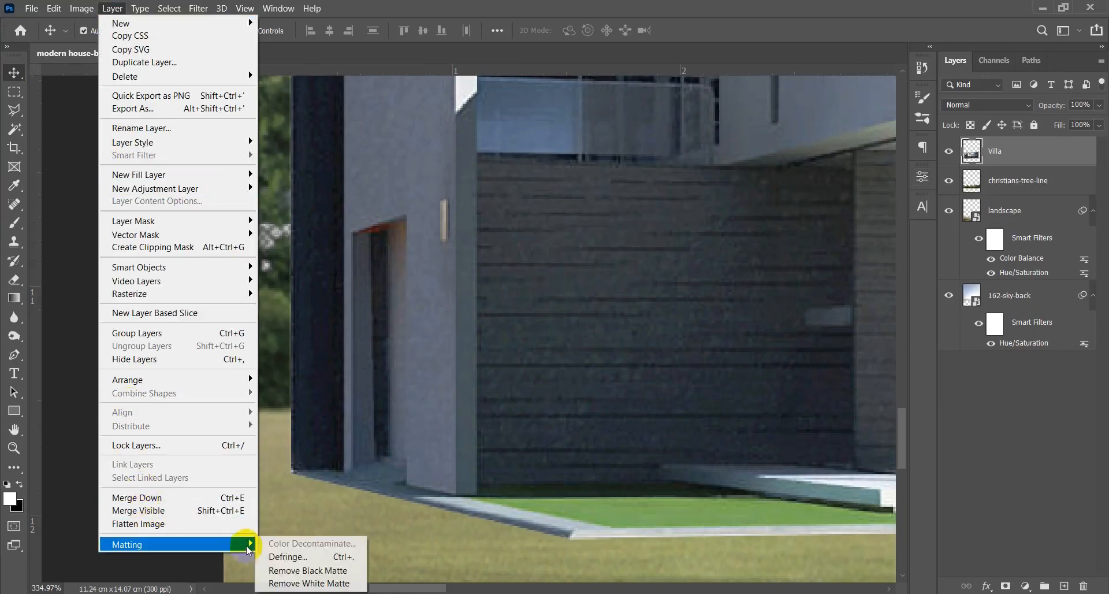
click(309, 557)
click(587, 302)
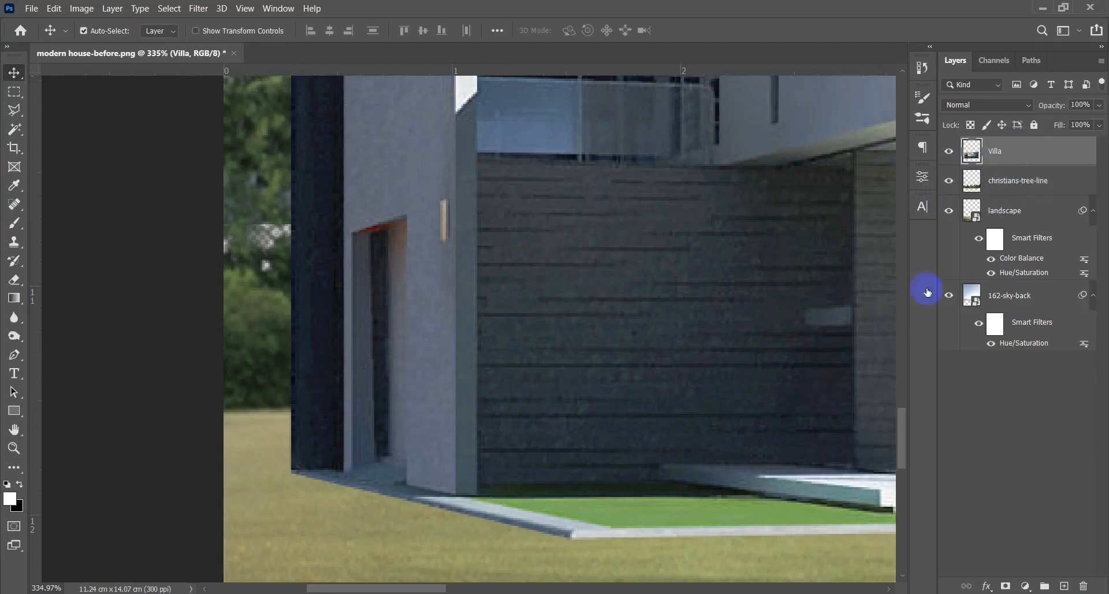
Add a new layer named shadow directly above the christians-tree-line layer.
click(1021, 183)
click(1065, 586)
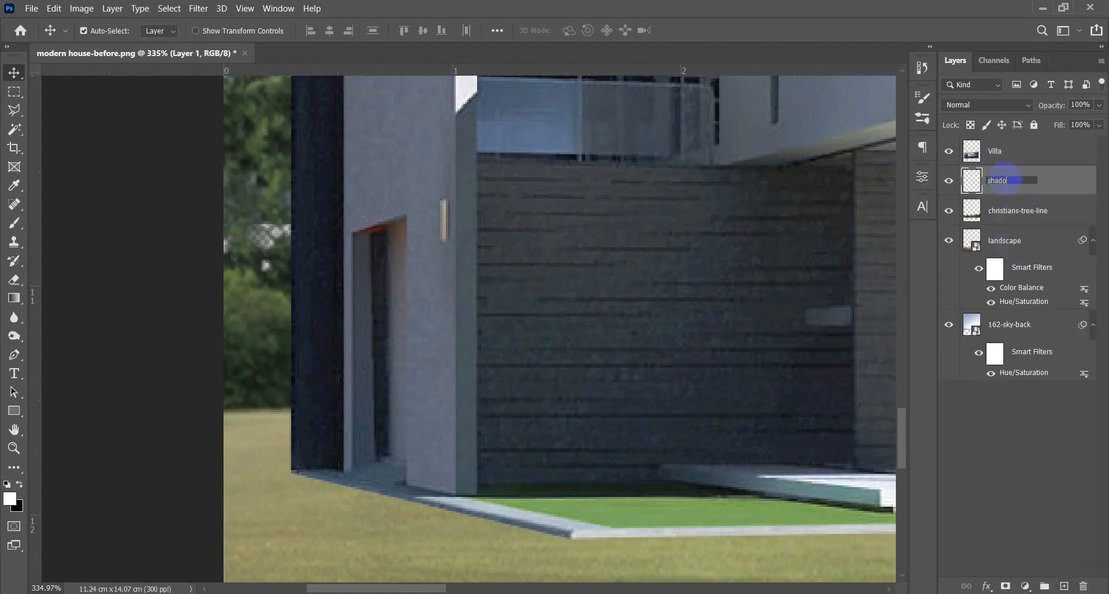
Select a tapering shadow shape with the Polygonal Lasso, from the paving corner past the house's left wall to beyond the canvas edge.
key(l)
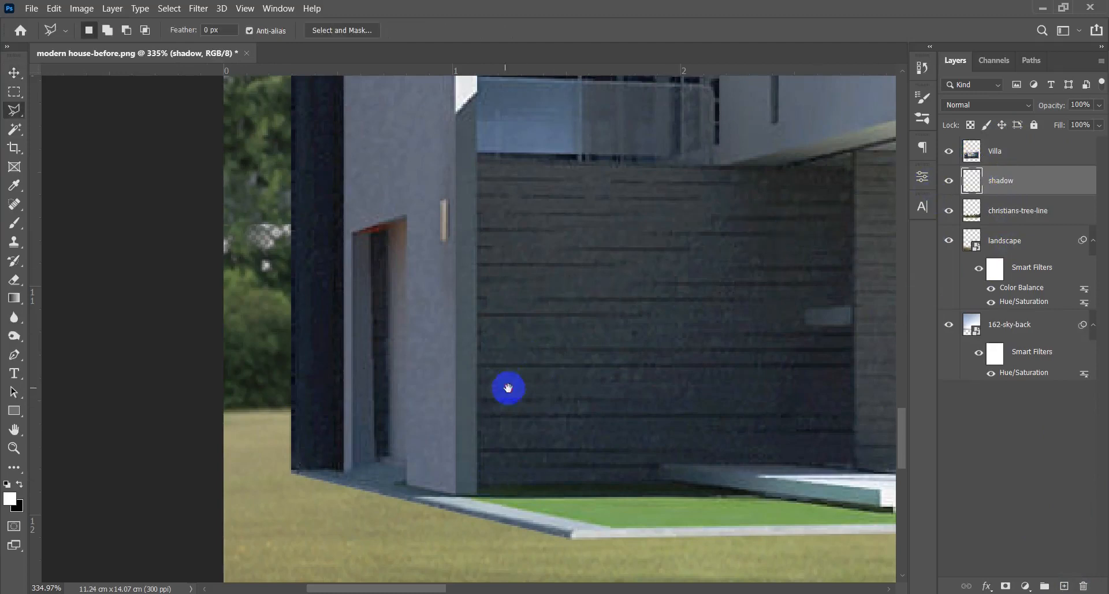
scroll(508, 388, down, 3)
scroll(564, 299, down, 2)
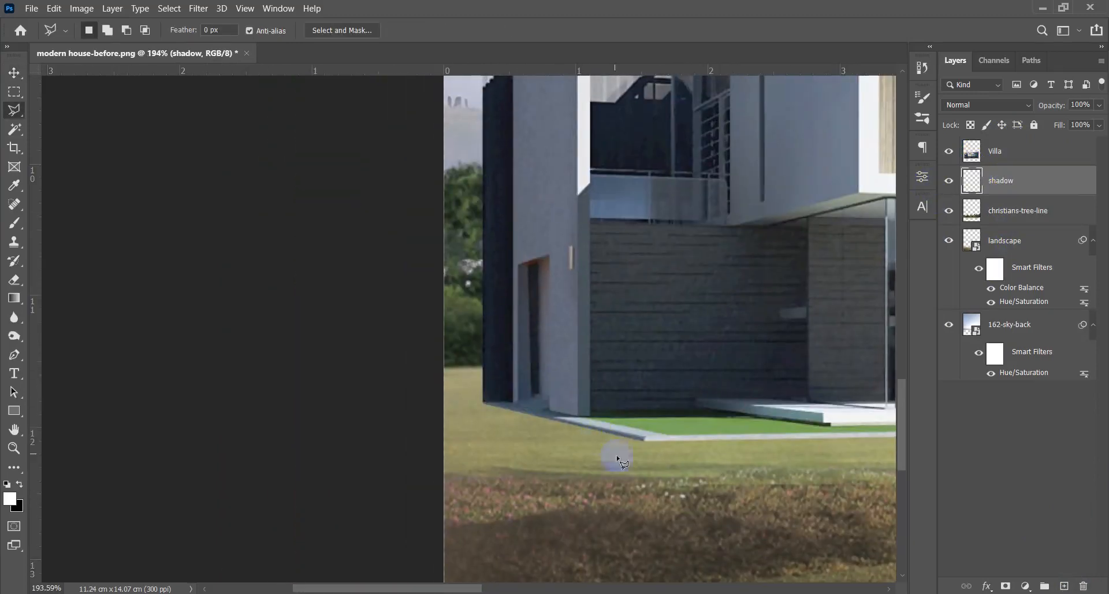
click(645, 441)
click(313, 425)
click(334, 401)
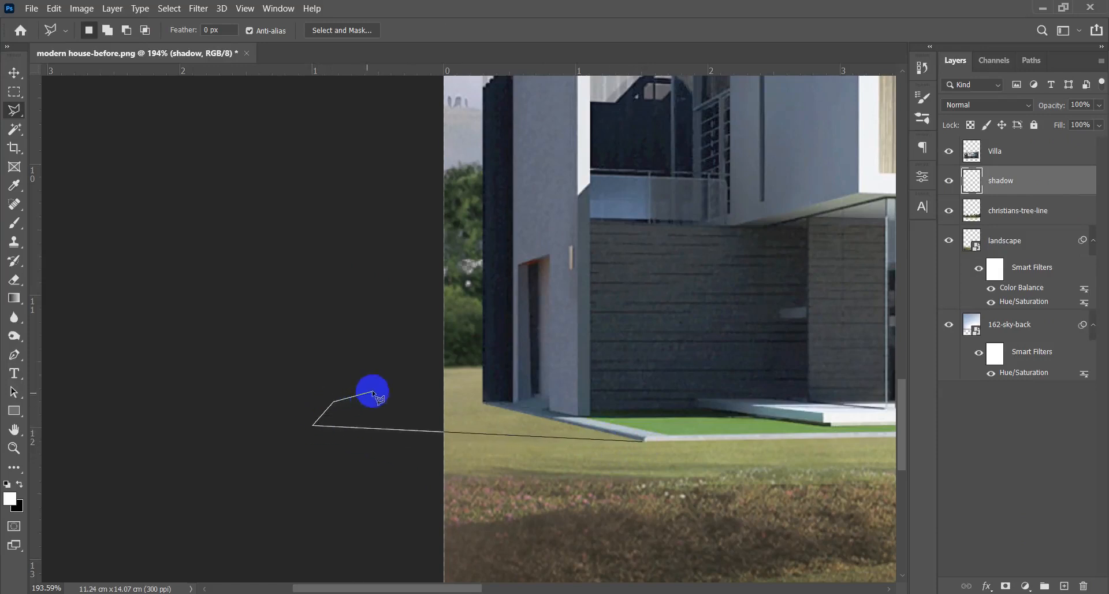
click(411, 385)
click(526, 385)
double_click(582, 412)
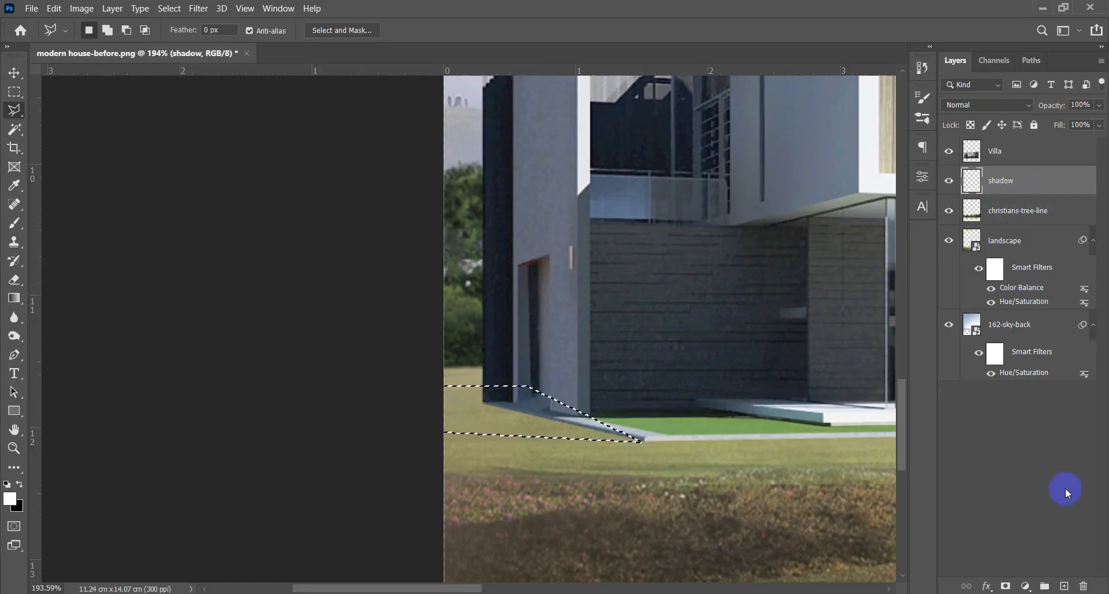
Paint the selected ground area solid black on the shadow layer with a large soft brush and deselect it.
key(b)
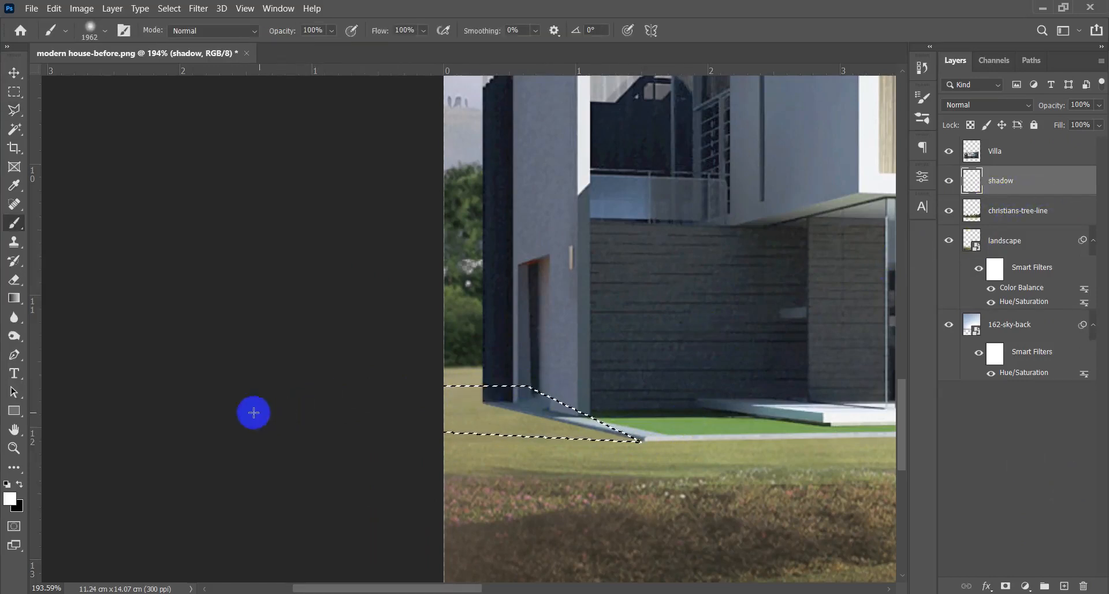
mouse_move(587, 414)
mouse_down()
mouse_move(149, 412)
mouse_move(345, 408)
mouse_up()
drag(505, 404, 249, 403)
key(x)
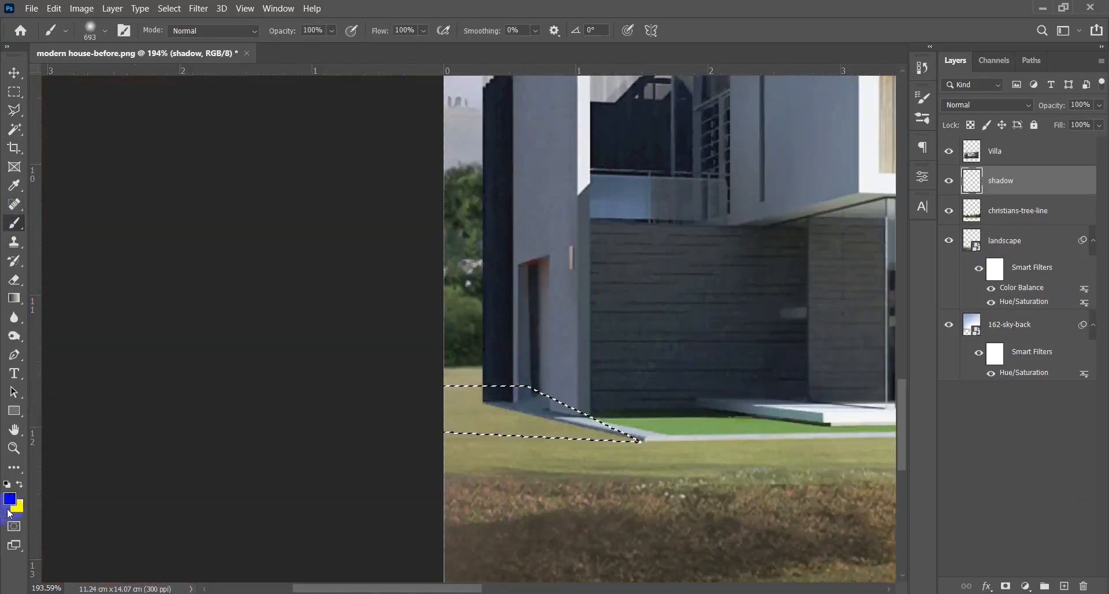
mouse_move(668, 408)
mouse_down()
mouse_move(617, 439)
mouse_move(563, 436)
mouse_up()
drag(563, 433, 348, 426)
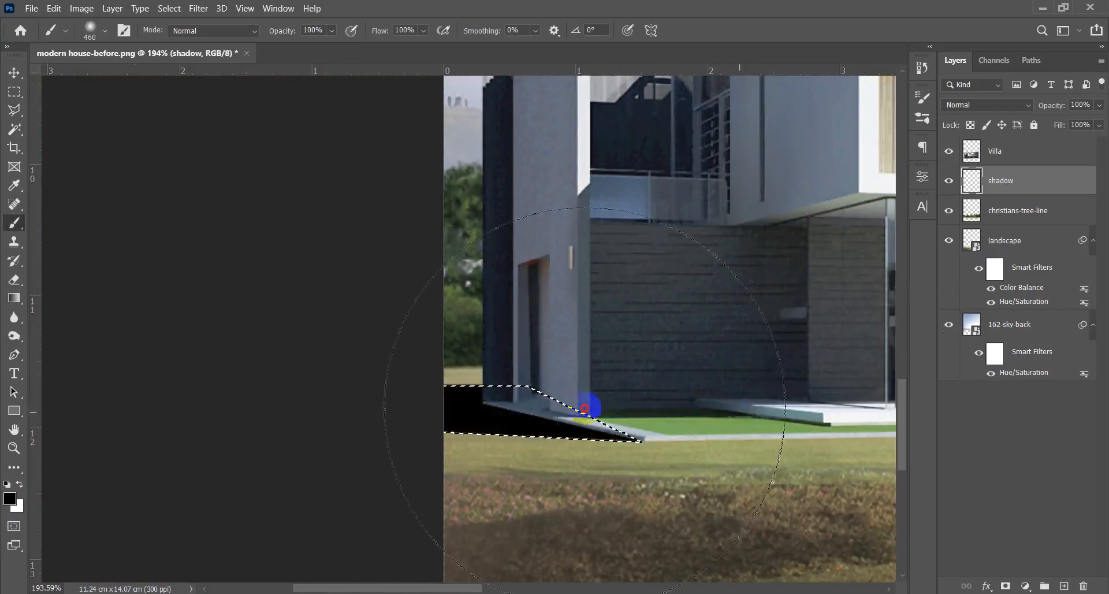
key(ctrl+d)
key(v)
Lower the shadow layer's opacity to 46%.
scroll(413, 393, down, 5)
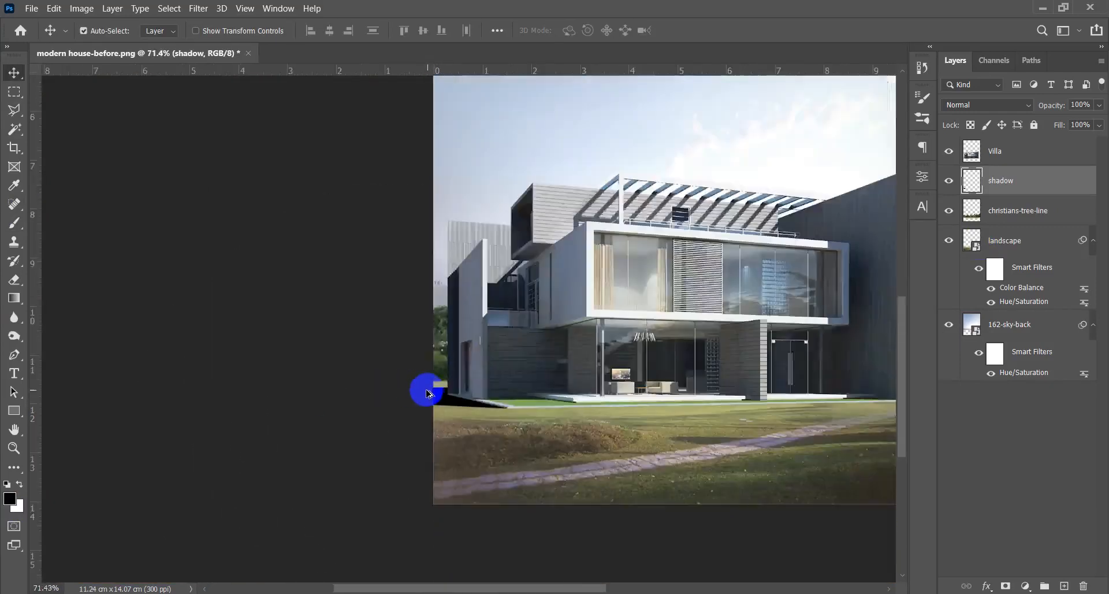
scroll(358, 450, up, 3)
drag(333, 452, 317, 349)
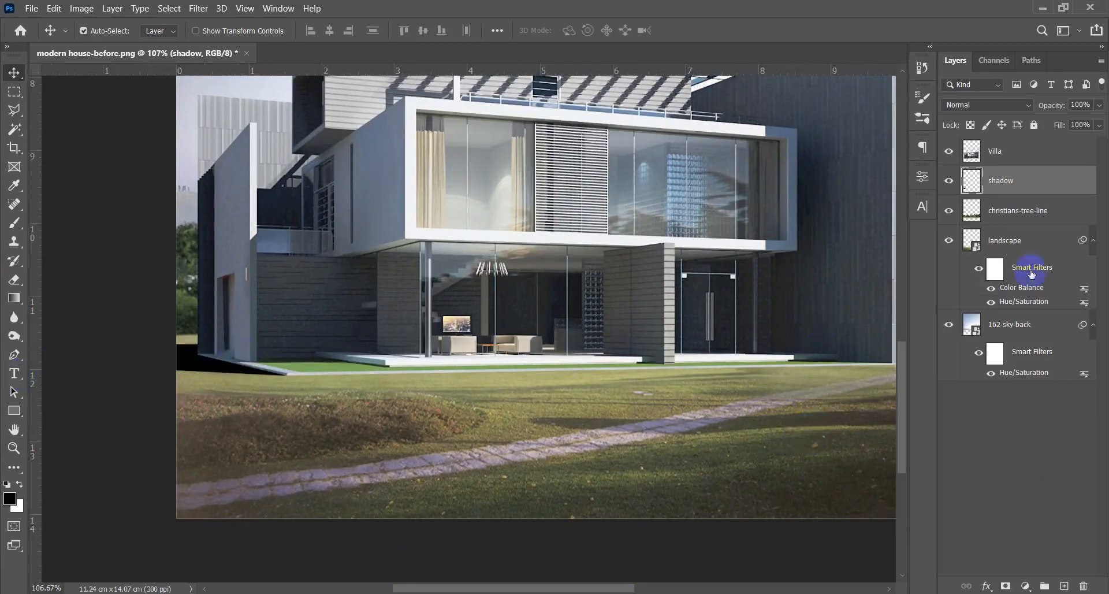
drag(1044, 108, 1037, 106)
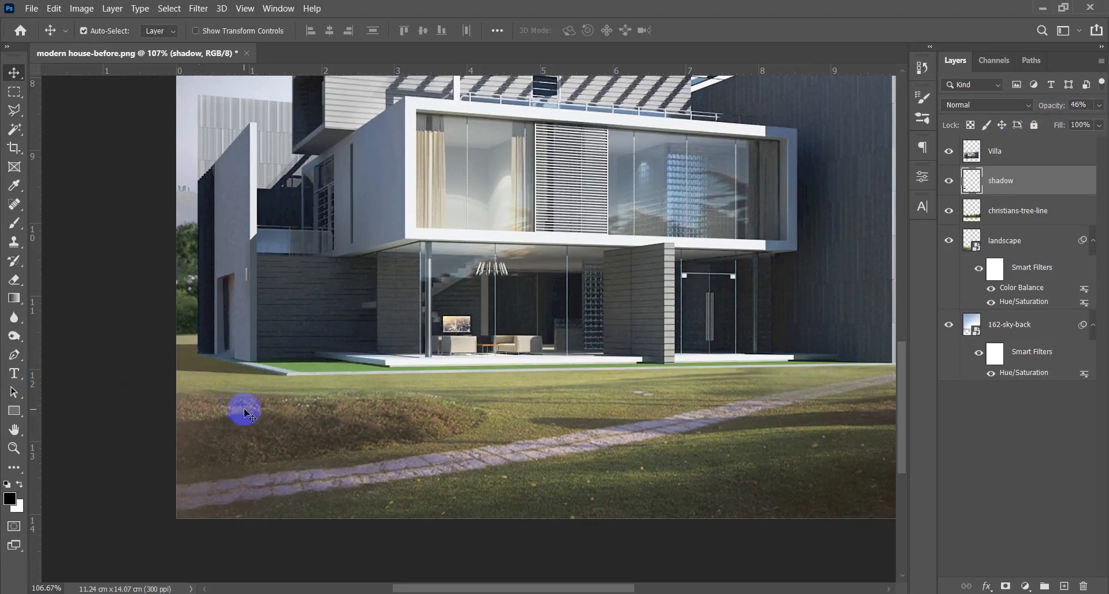
Soften the hard edges of the shadow beside the left wall using a 13 px soft eraser at 100% opacity.
scroll(241, 404, down, 6)
scroll(228, 413, up, 5)
scroll(269, 514, up, 6)
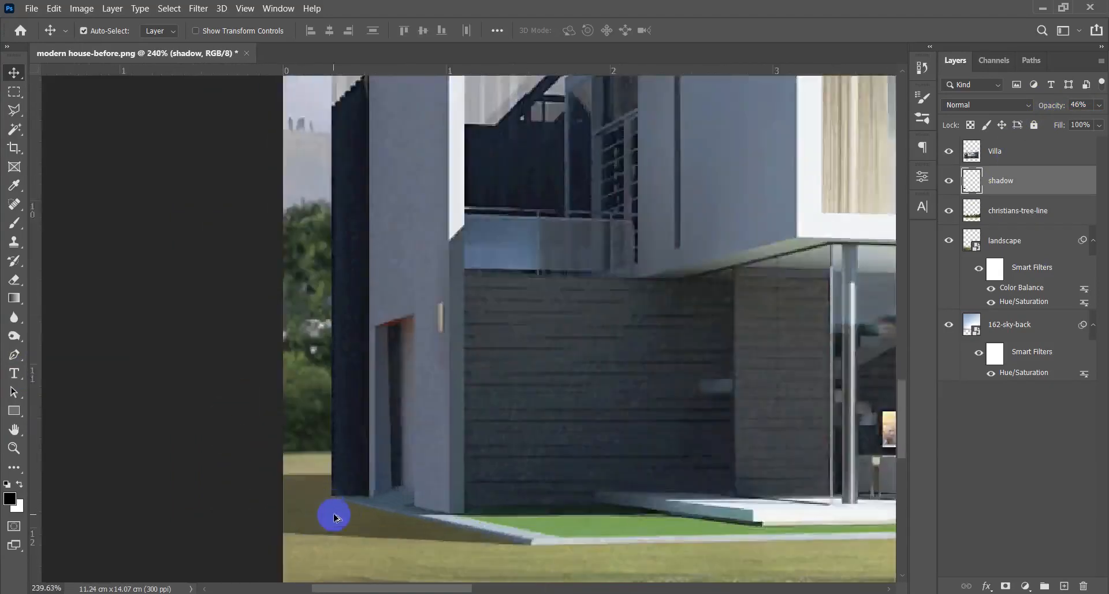
drag(411, 415, 352, 411)
drag(226, 33, 370, 34)
drag(441, 414, 422, 413)
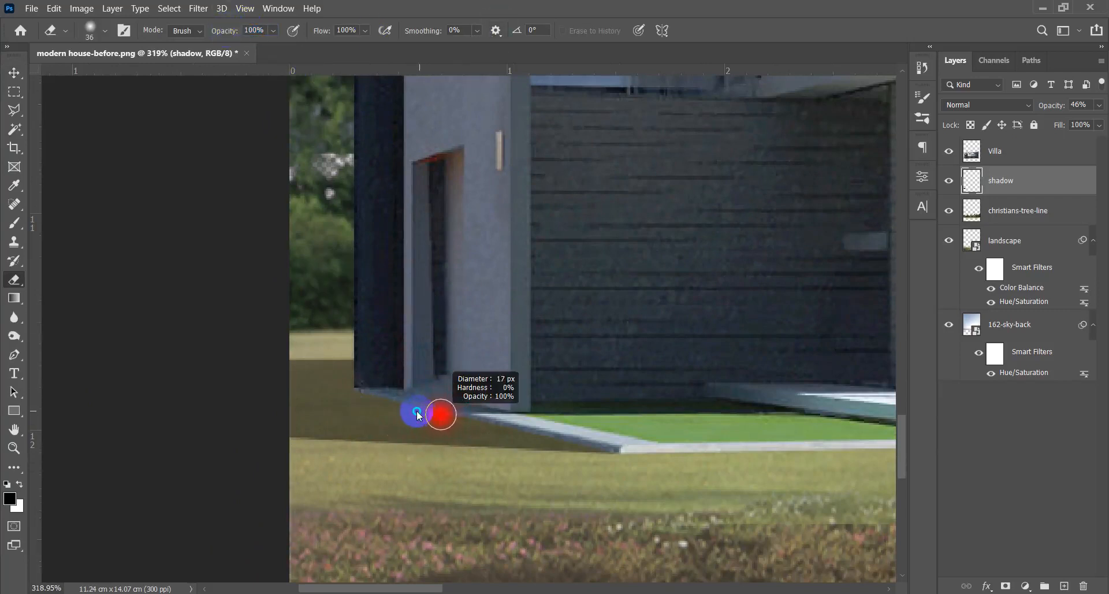
right_click(503, 362)
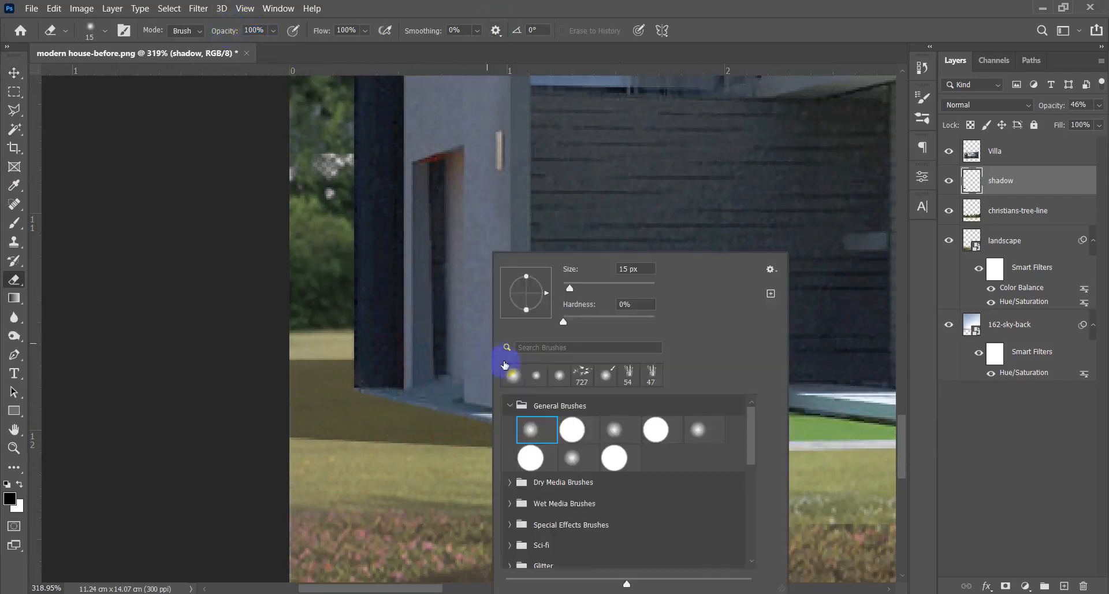
click(433, 437)
key([)
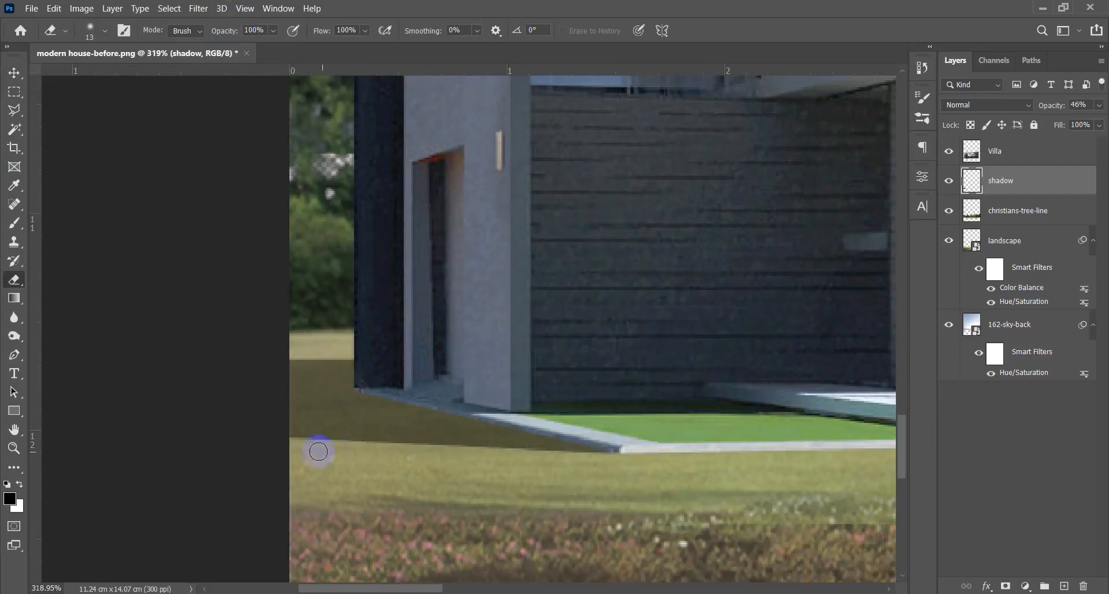
shift+click(287, 442)
shift+click(257, 355)
scroll(321, 366, down, 8)
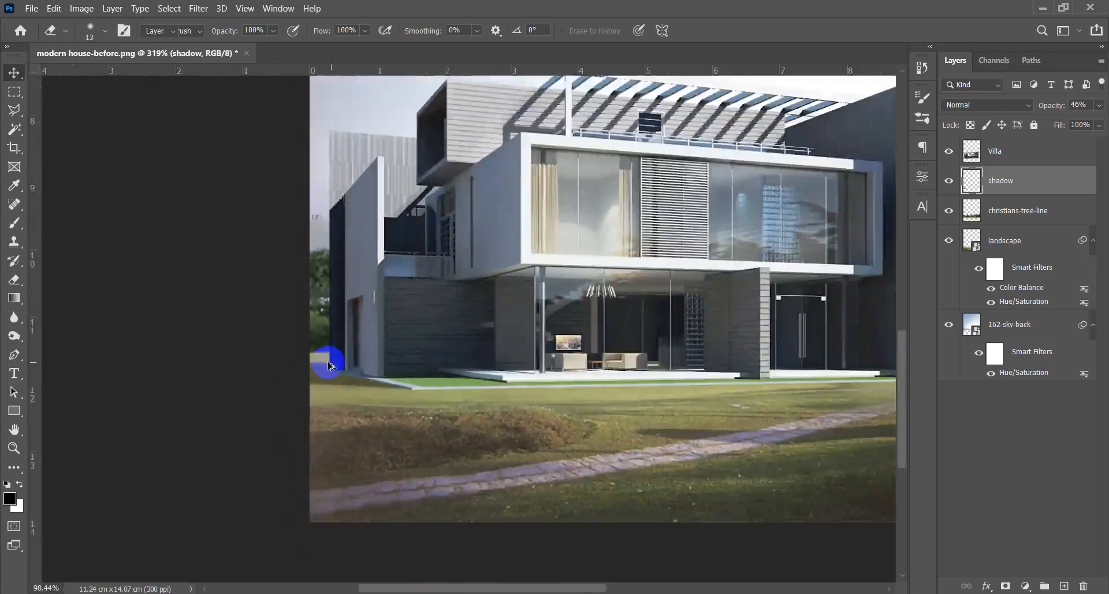
key(v)
Switch to File Explorer's folder 2 and open High quality tree_PHOTOSHOP.ARCHITECT.psd in Photoshop.
scroll(543, 480, up, 1)
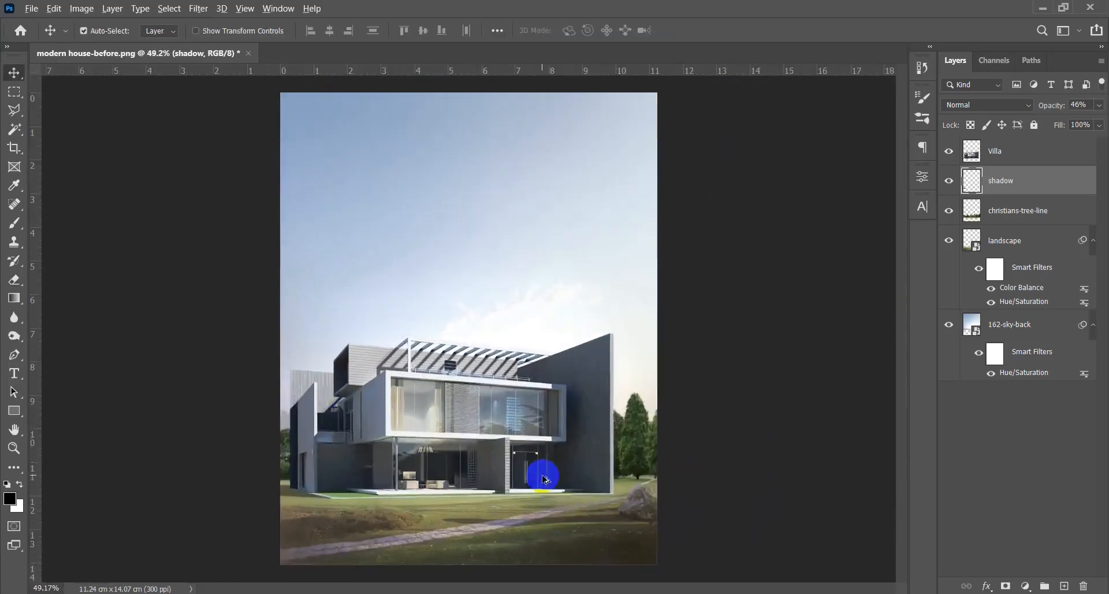
scroll(534, 492, down, 2)
scroll(526, 508, up, 2)
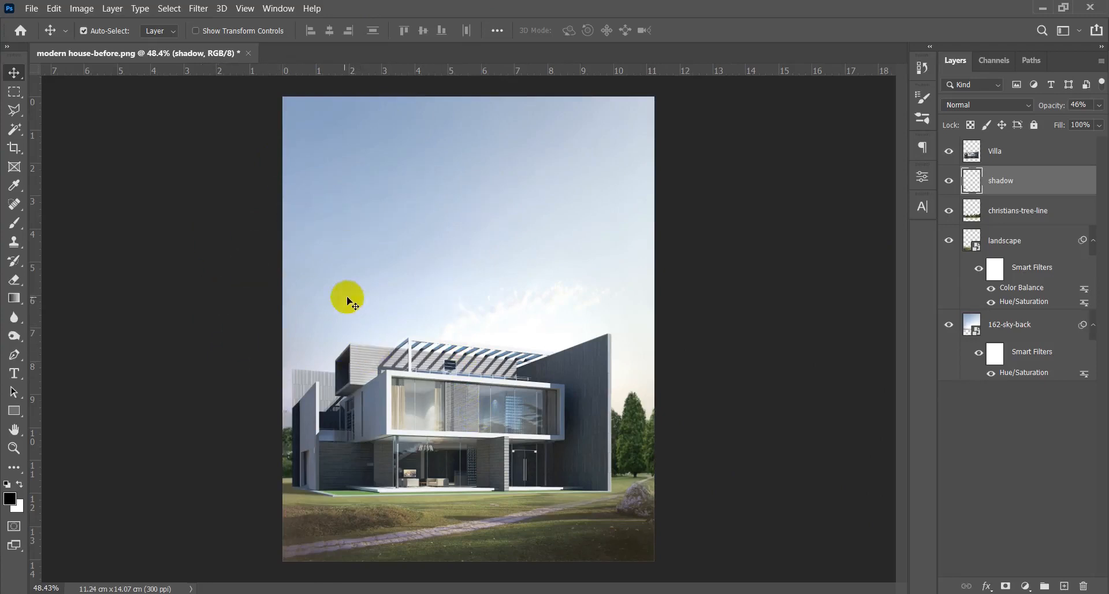
key(alt+Tab)
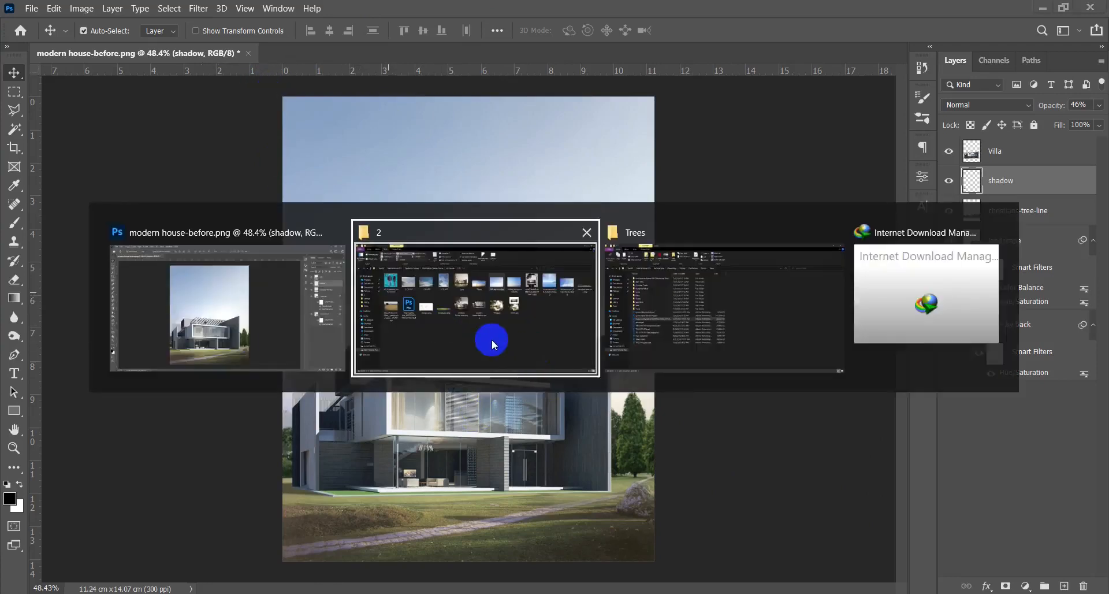
click(250, 307)
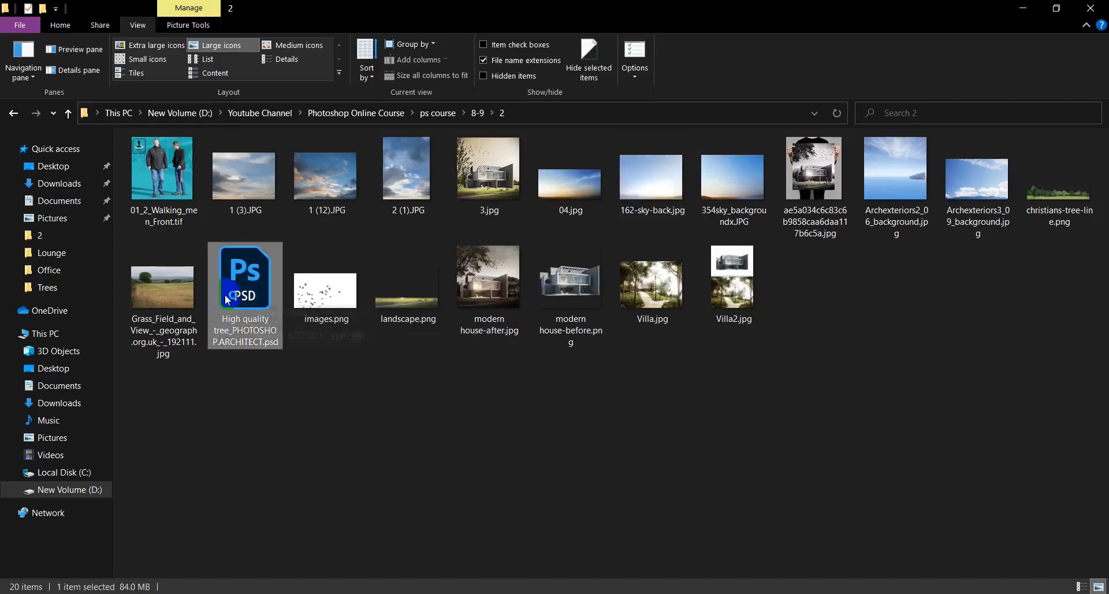
double_click(226, 298)
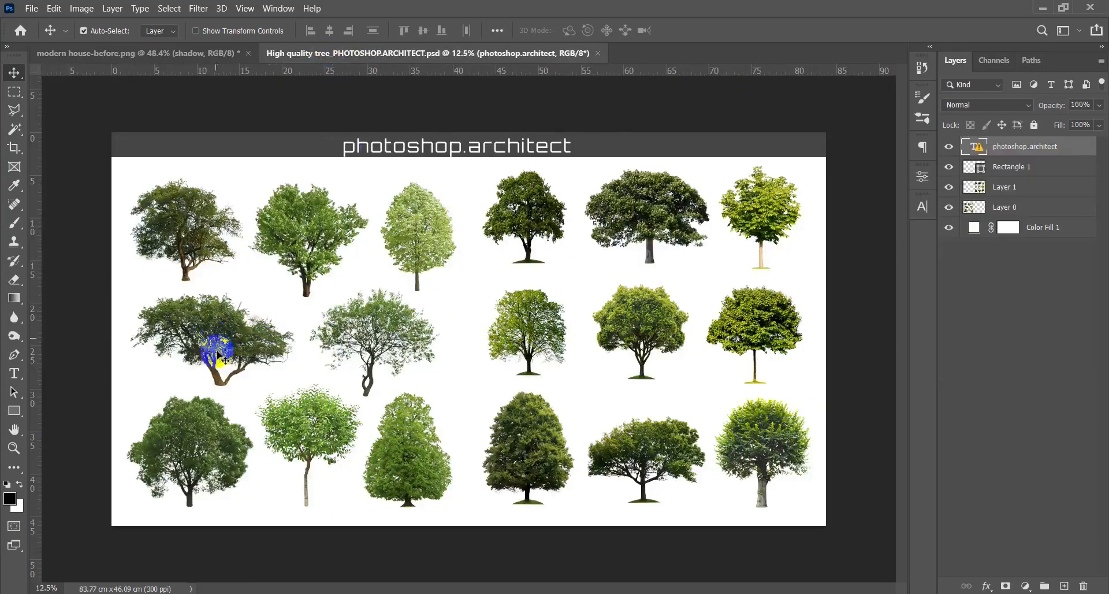
Select the wide, forked-trunk tree at the start of the second row on Layer 0 with a polygonal lasso outline.
scroll(217, 356, up, 4)
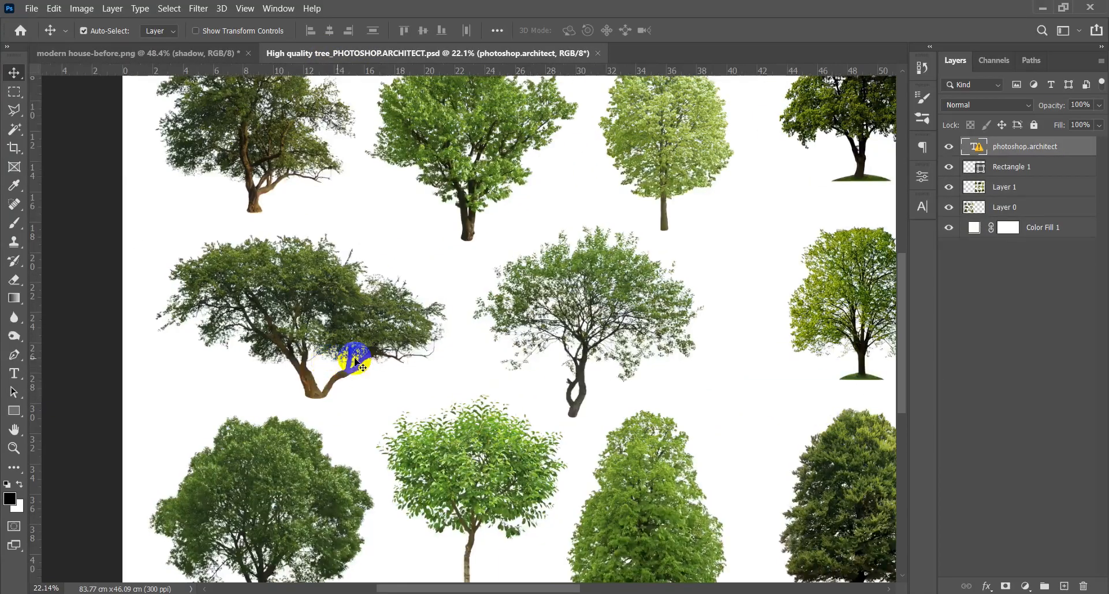
click(346, 306)
key(l)
click(339, 207)
click(459, 287)
click(467, 352)
click(322, 416)
click(268, 390)
click(186, 382)
click(144, 325)
click(141, 262)
double_click(257, 222)
Move the selected tree into the modern house document, placed in front of the house and stacked above the Villa layer.
key(v)
mouse_move(303, 267)
mouse_down()
mouse_move(172, 107)
mouse_move(150, 57)
mouse_up()
drag(396, 343, 414, 237)
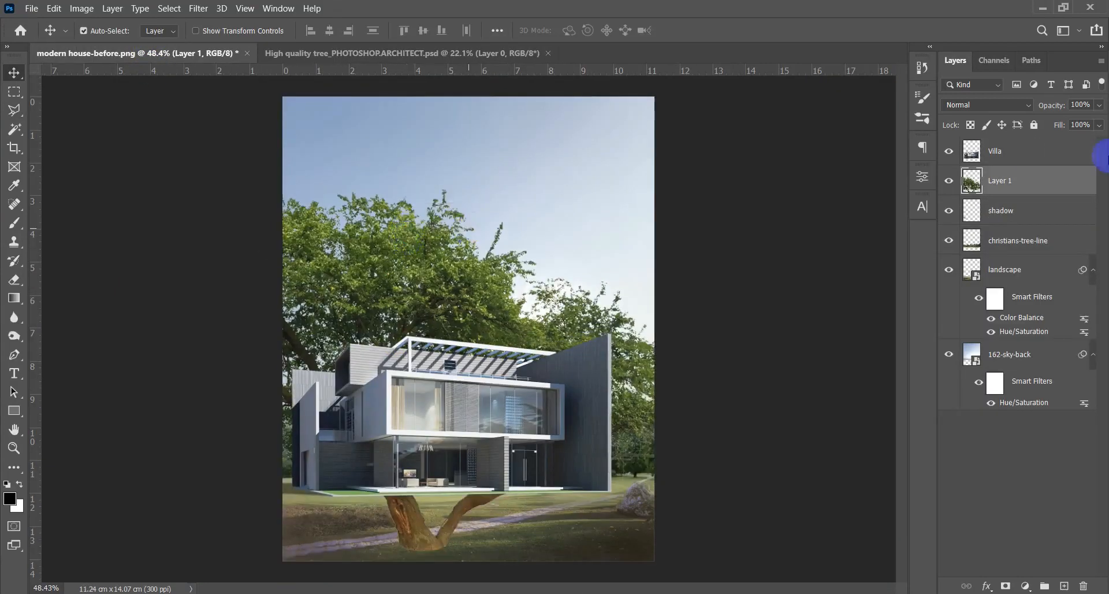
drag(1054, 183, 1042, 150)
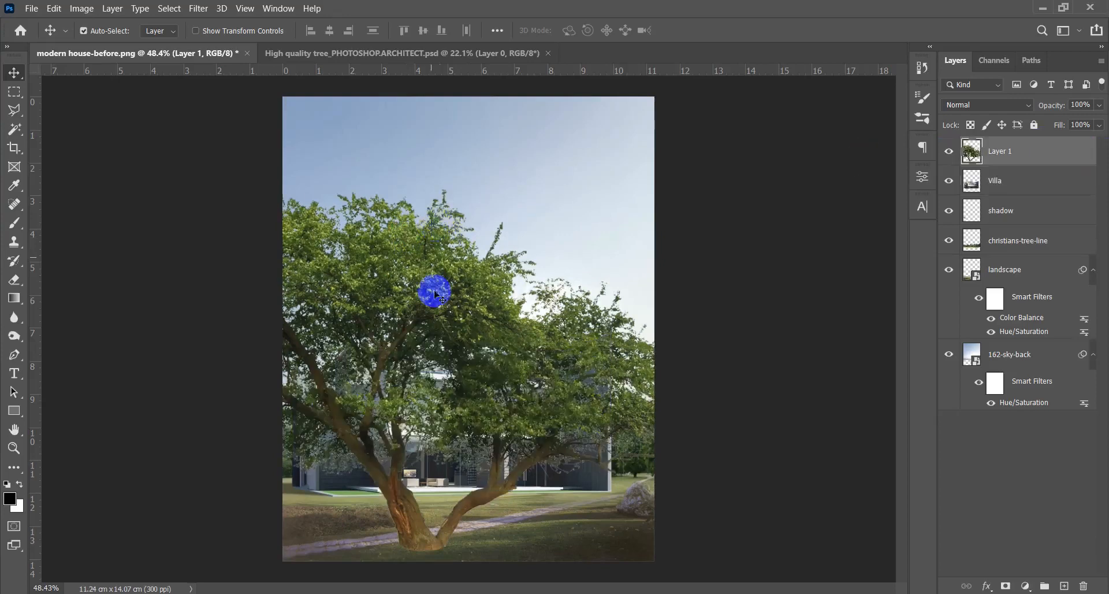
Defringe the tree layer's leaf edges with a width of 1 pixel.
scroll(460, 221, up, 6)
drag(366, 245, 384, 343)
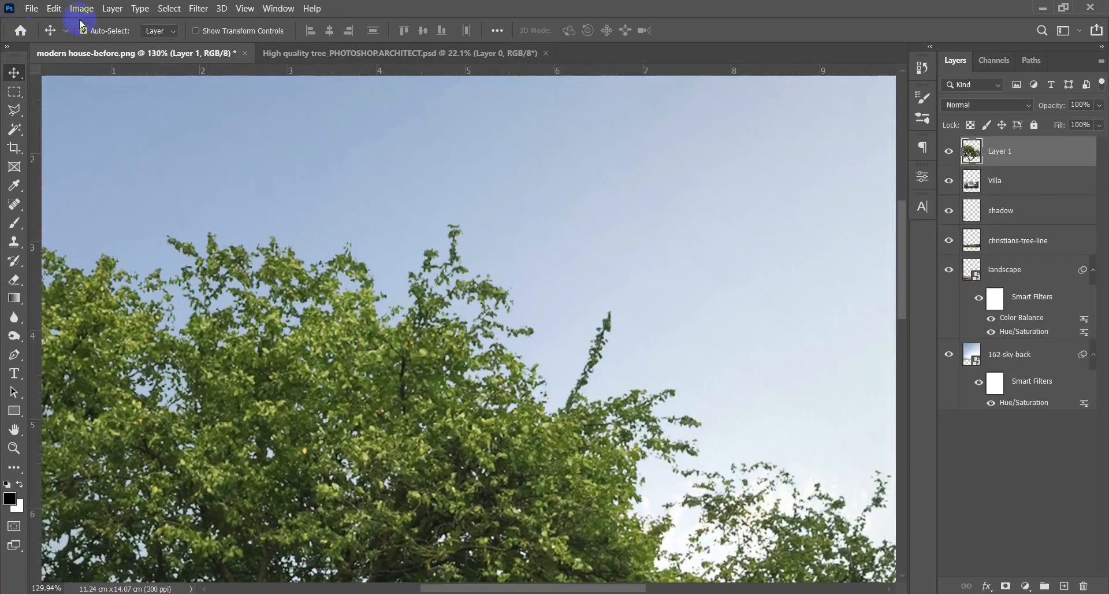
click(111, 11)
mouse_move(208, 543)
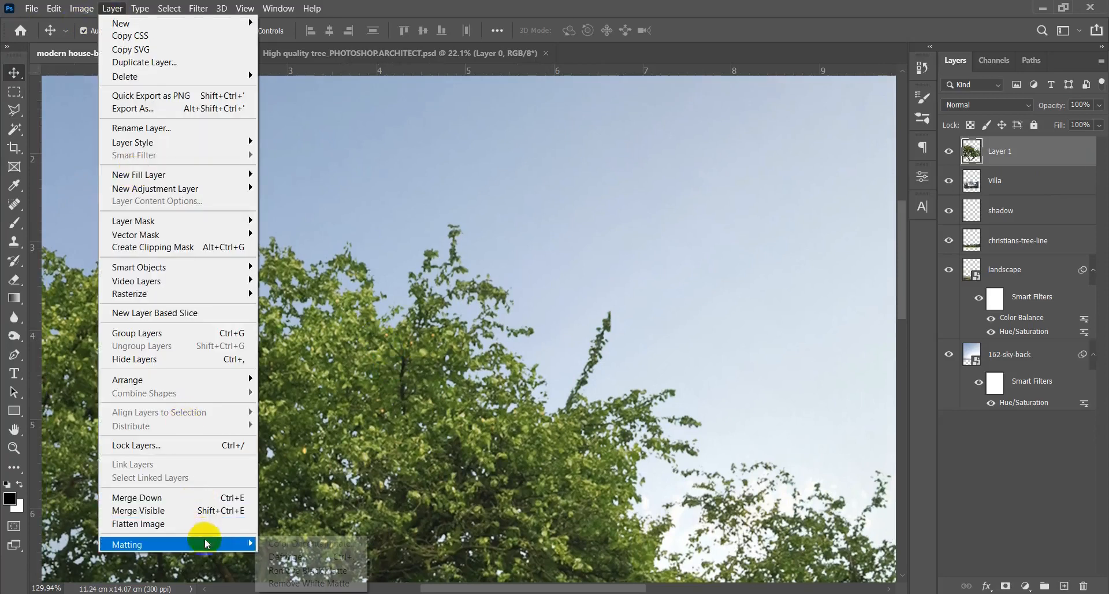
click(288, 556)
click(589, 295)
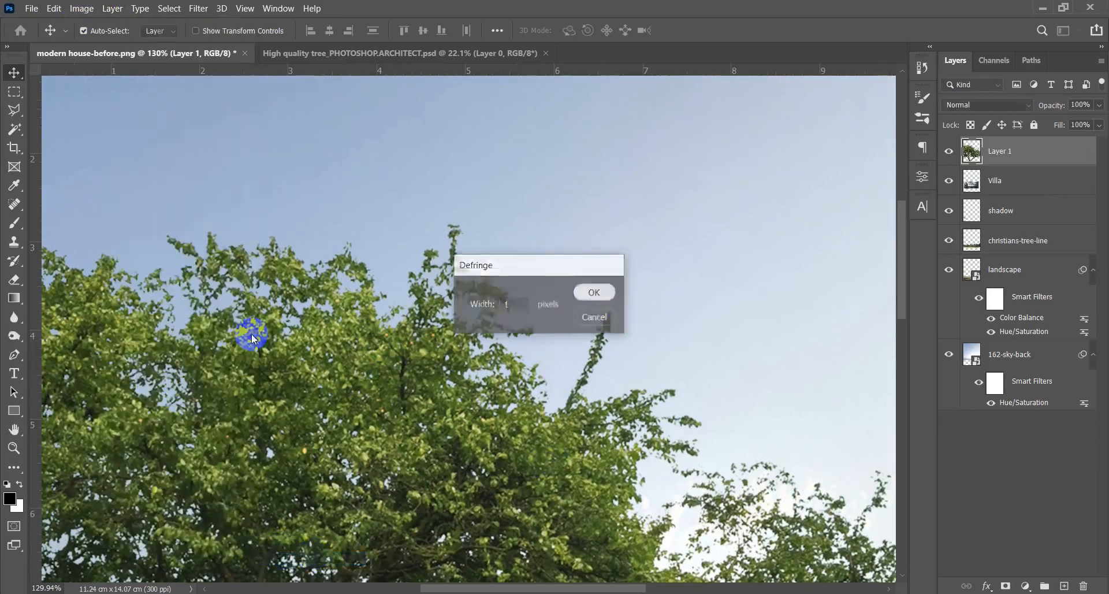
Start a free transform on the tree, shift it up beyond the image's left edge and flip it horizontally.
key(ctrl+0)
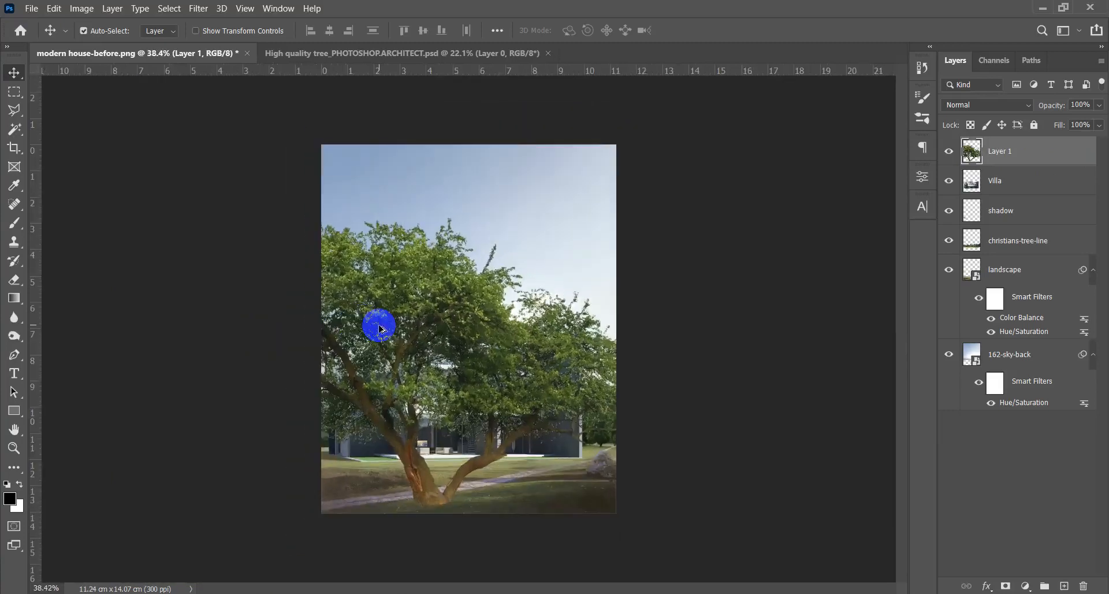
key(ctrl+t)
drag(478, 324, 362, 236)
drag(442, 284, 427, 318)
right_click(436, 267)
click(520, 512)
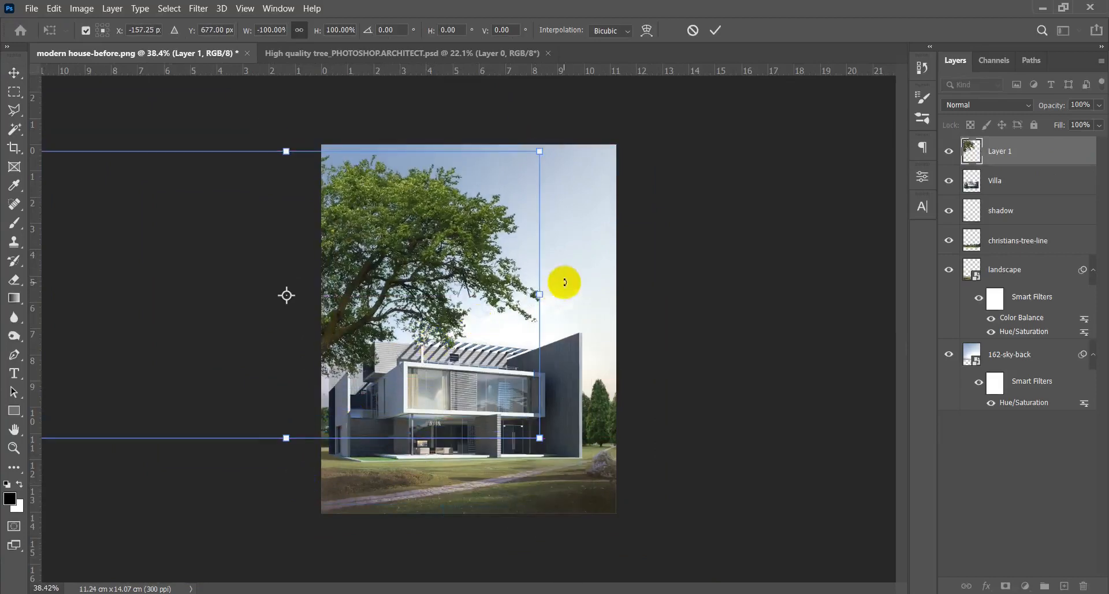
Rotate, slightly enlarge and reposition the flipped tree so its branches overhang the sky and the house's left roof corner, and apply the transform.
drag(534, 220, 564, 184)
drag(245, 149, 278, 145)
drag(425, 247, 375, 280)
drag(531, 255, 473, 154)
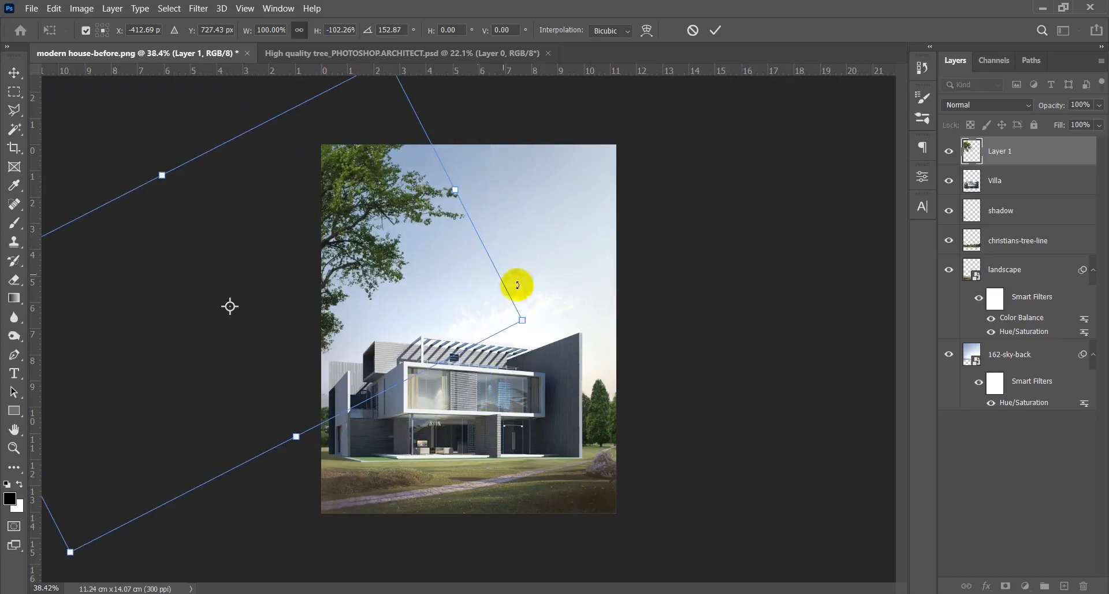
drag(520, 319, 549, 316)
drag(473, 289, 470, 314)
drag(589, 253, 601, 285)
drag(452, 344, 433, 366)
drag(565, 324, 572, 358)
drag(383, 338, 392, 310)
drag(562, 255, 566, 264)
drag(549, 418, 463, 309)
drag(542, 270, 546, 293)
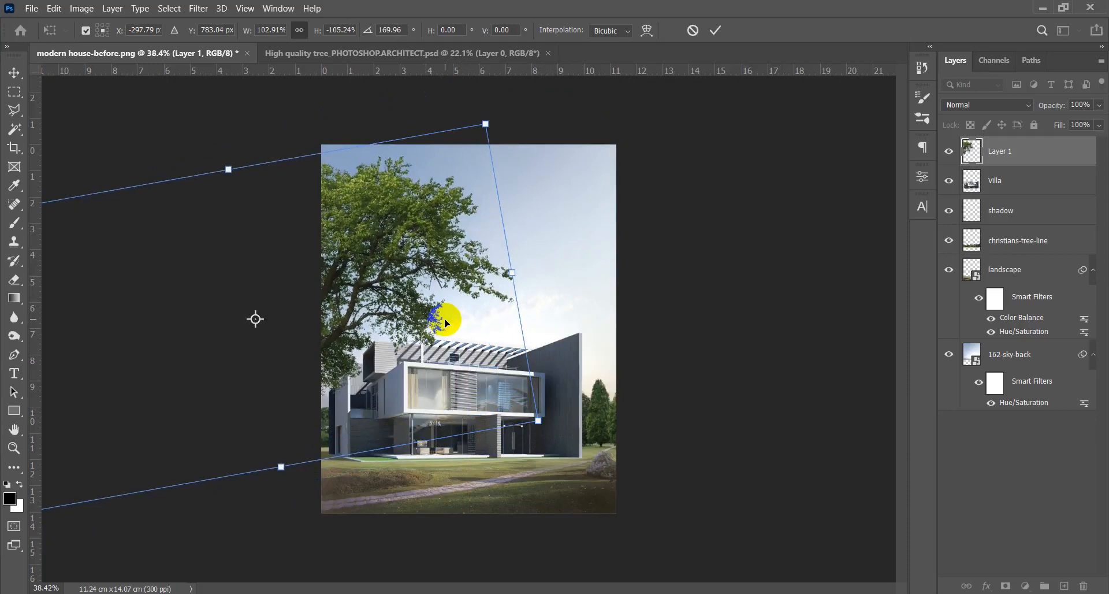
key(Return)
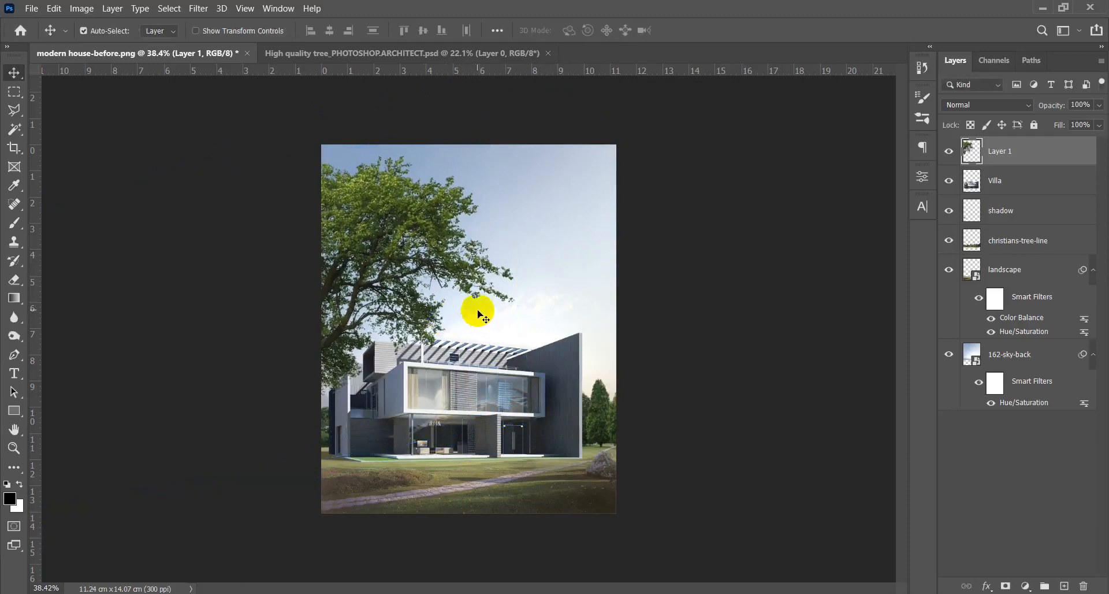
Crop the excess sky off the top of the image, down to a height of about 12.86 cm.
scroll(484, 335, down, 4)
scroll(486, 338, up, 5)
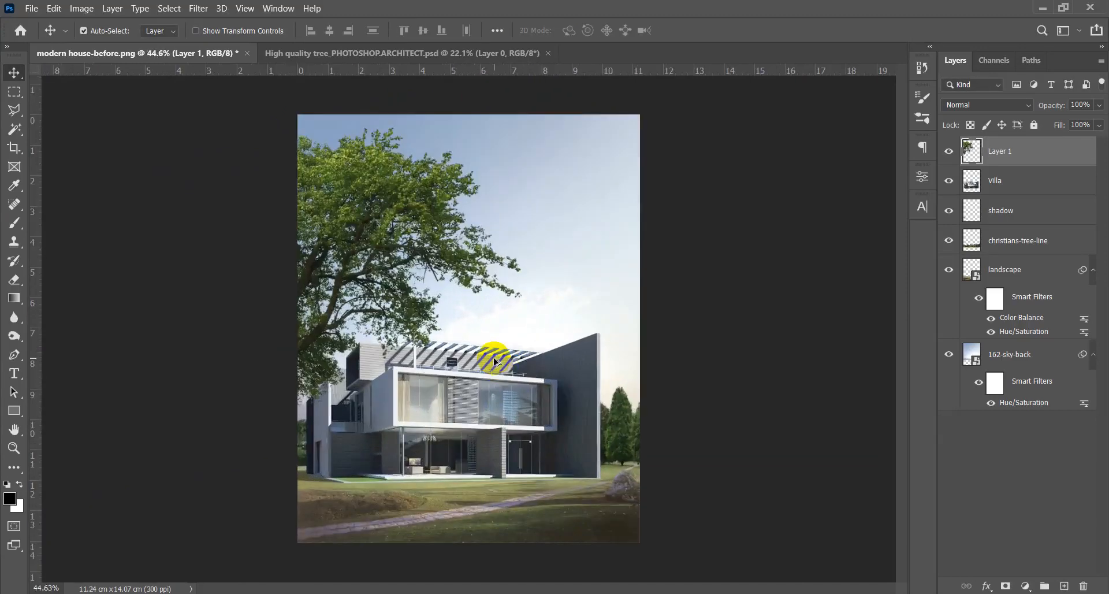
key(c)
click(497, 362)
drag(469, 113, 476, 131)
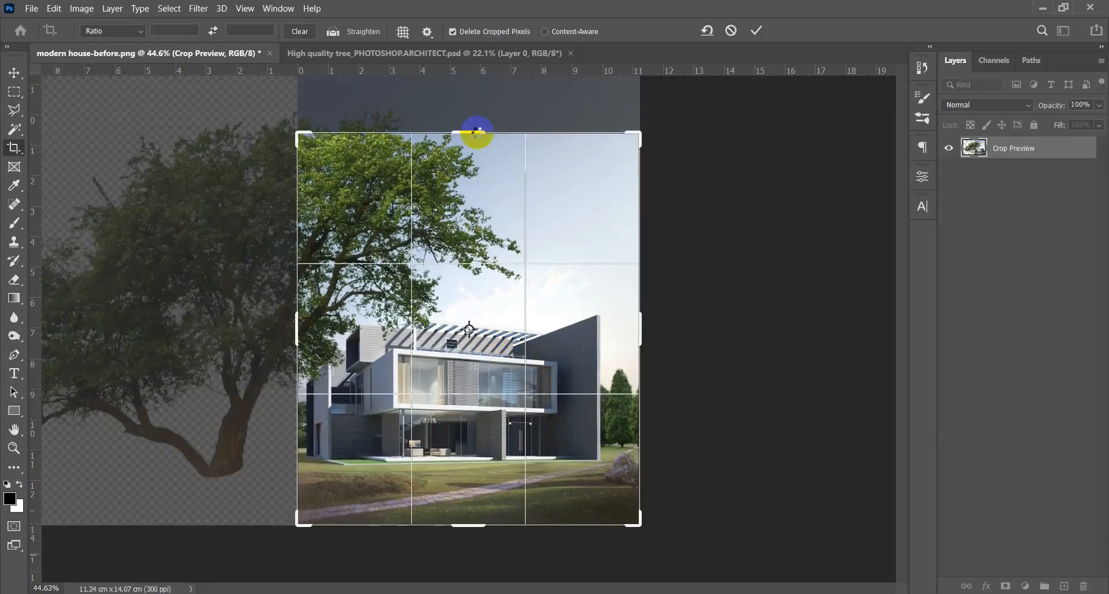
key(Return)
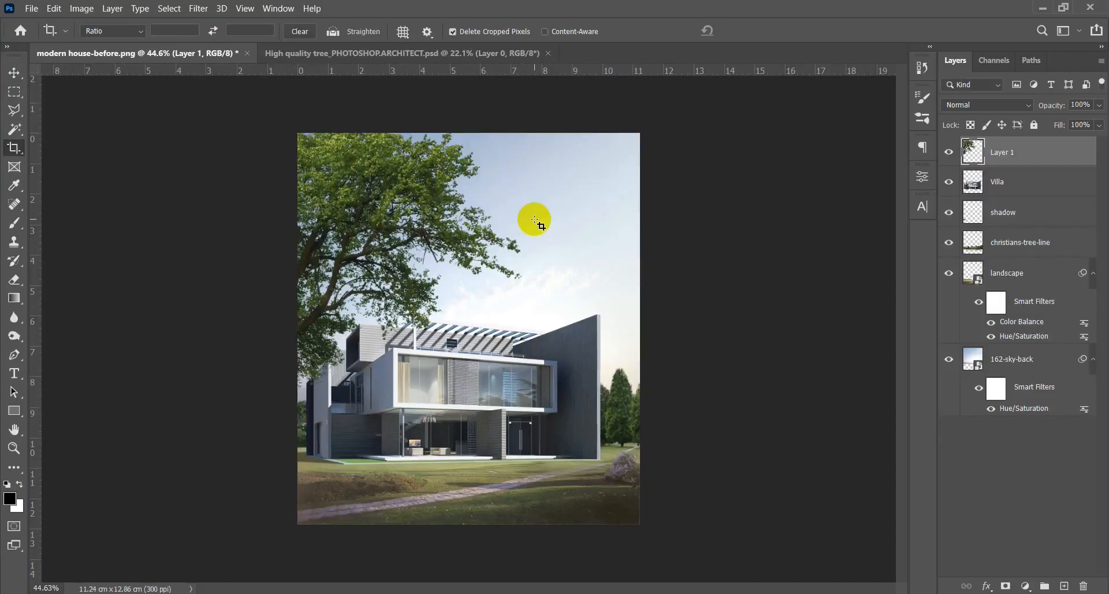
Crop a thin strip of foreground off the bottom of the image, down to a height of about 12.26 cm.
scroll(535, 220, down, 3)
scroll(538, 226, up, 3)
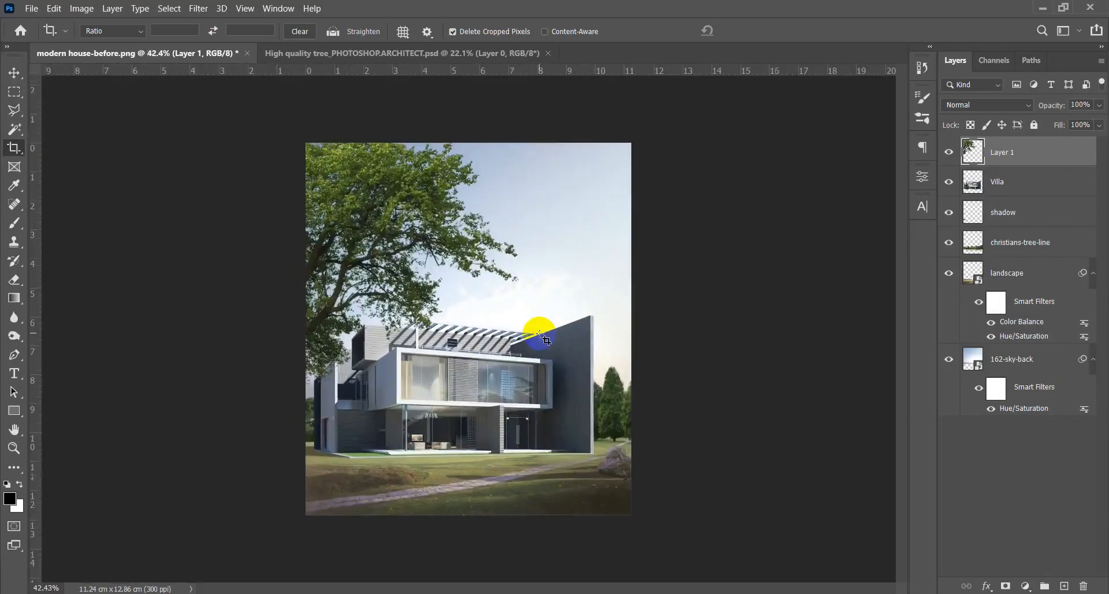
click(539, 333)
drag(476, 517, 476, 508)
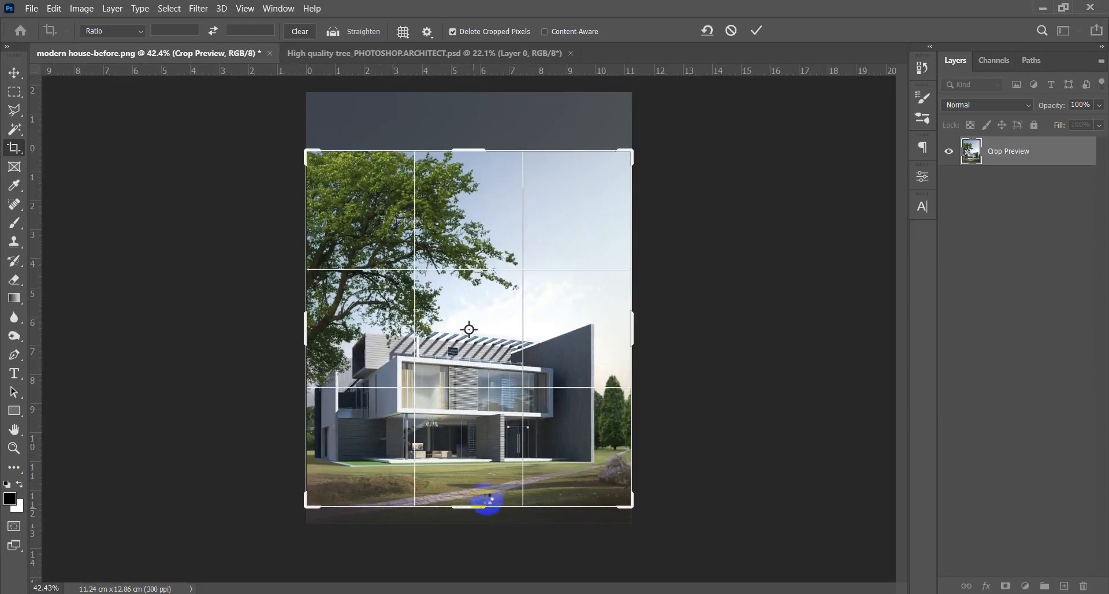
key(Return)
key(v)
Tone down the foreground tree with Hue/Saturation, using saturation -33 and lightness -22.
scroll(501, 457, up, 4)
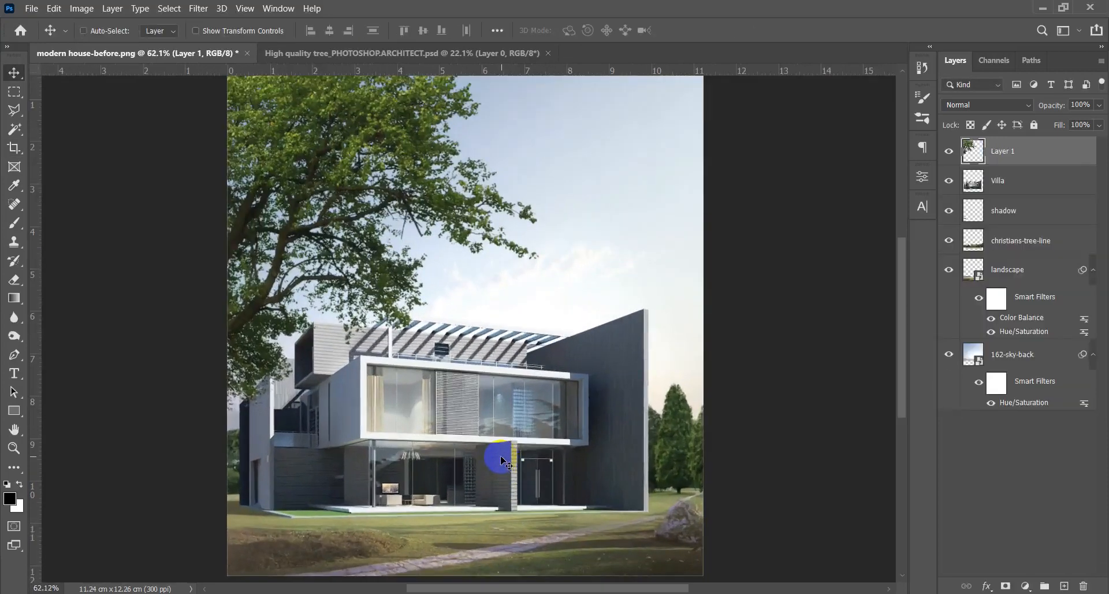
scroll(502, 462, down, 1)
scroll(507, 459, down, 2)
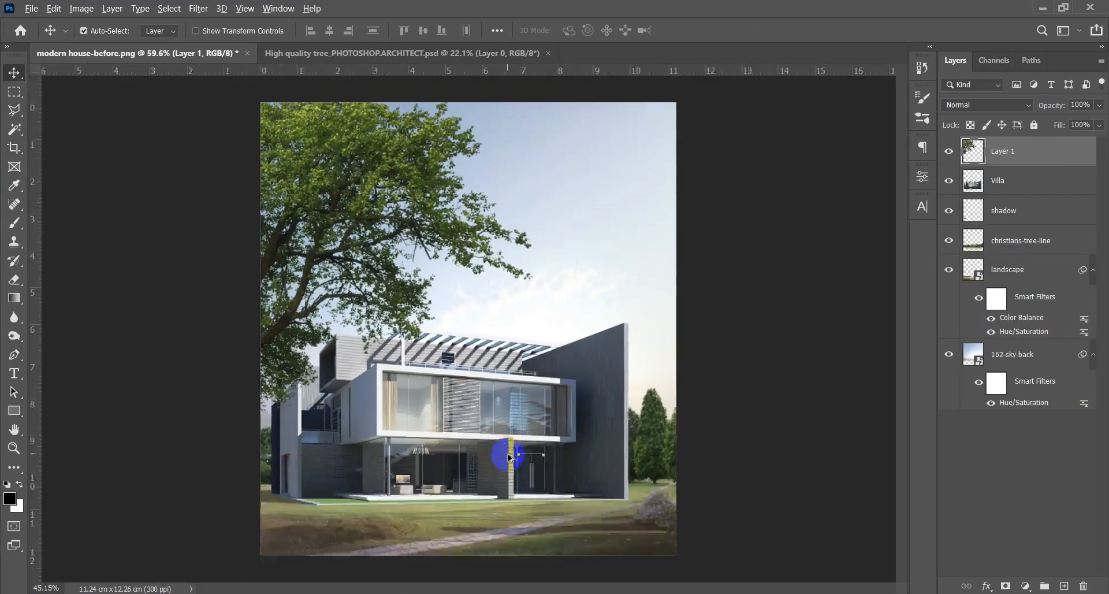
scroll(510, 458, up, 2)
scroll(503, 459, up, 3)
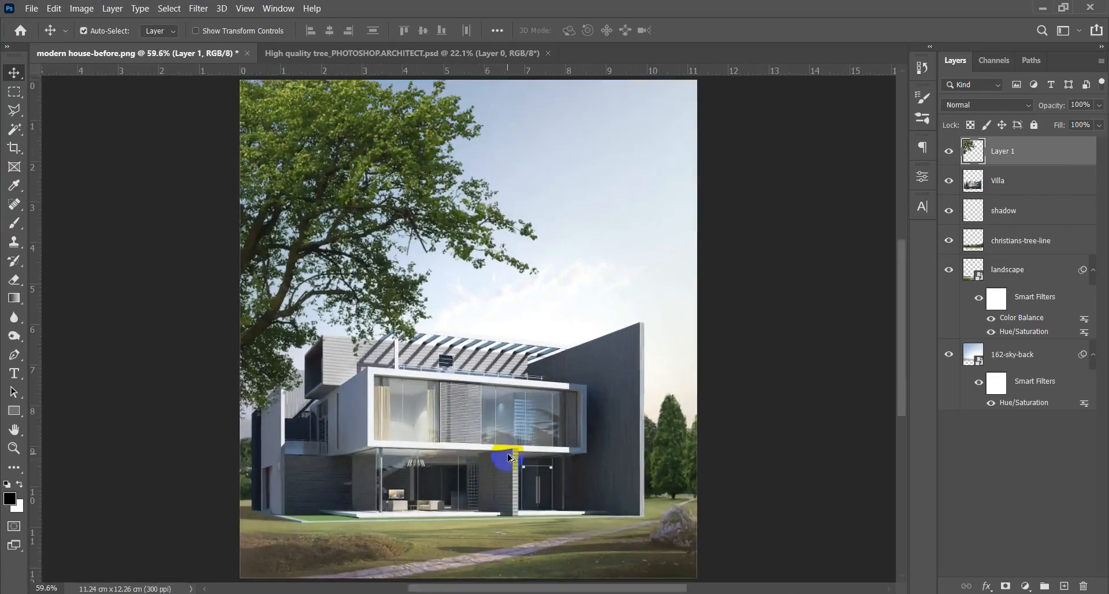
drag(491, 379, 495, 421)
drag(376, 257, 405, 341)
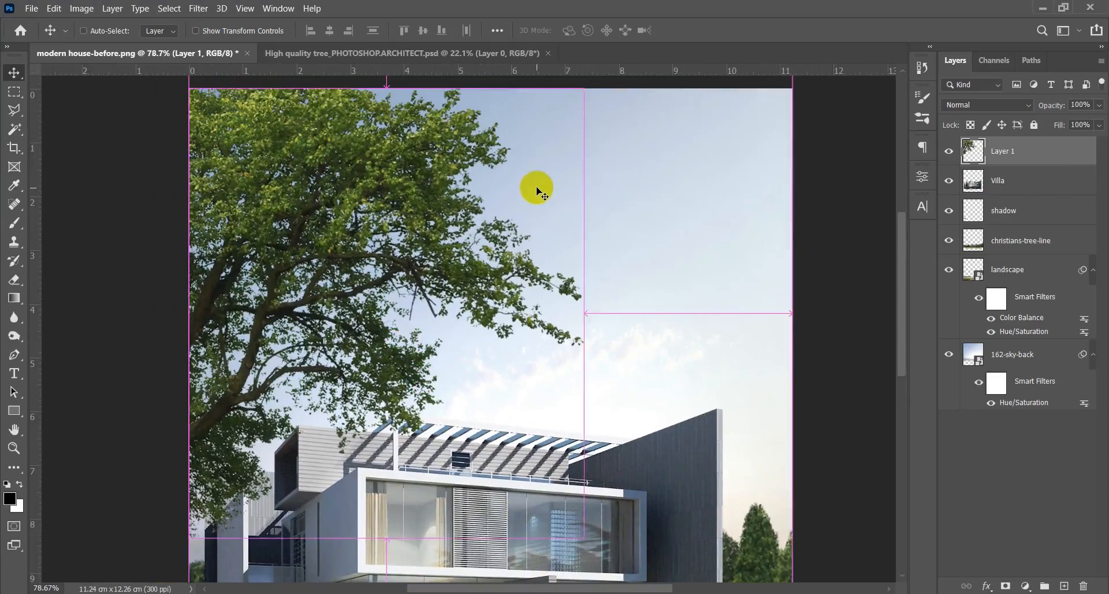
key(ctrl+u)
drag(811, 277, 787, 281)
drag(811, 315, 797, 318)
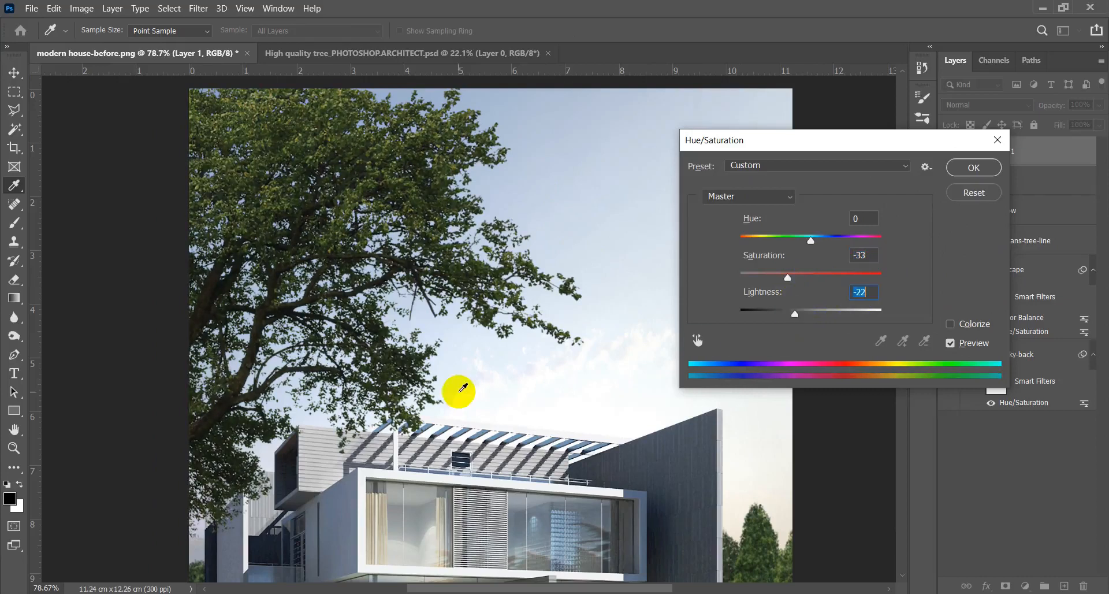
click(964, 175)
scroll(311, 374, down, 9)
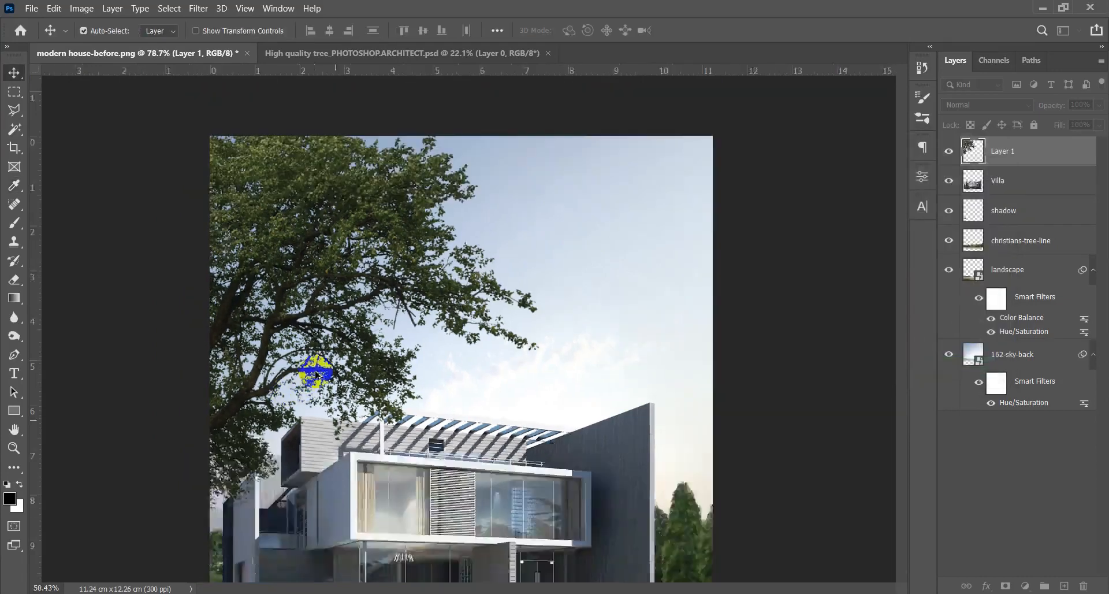
scroll(383, 388, up, 5)
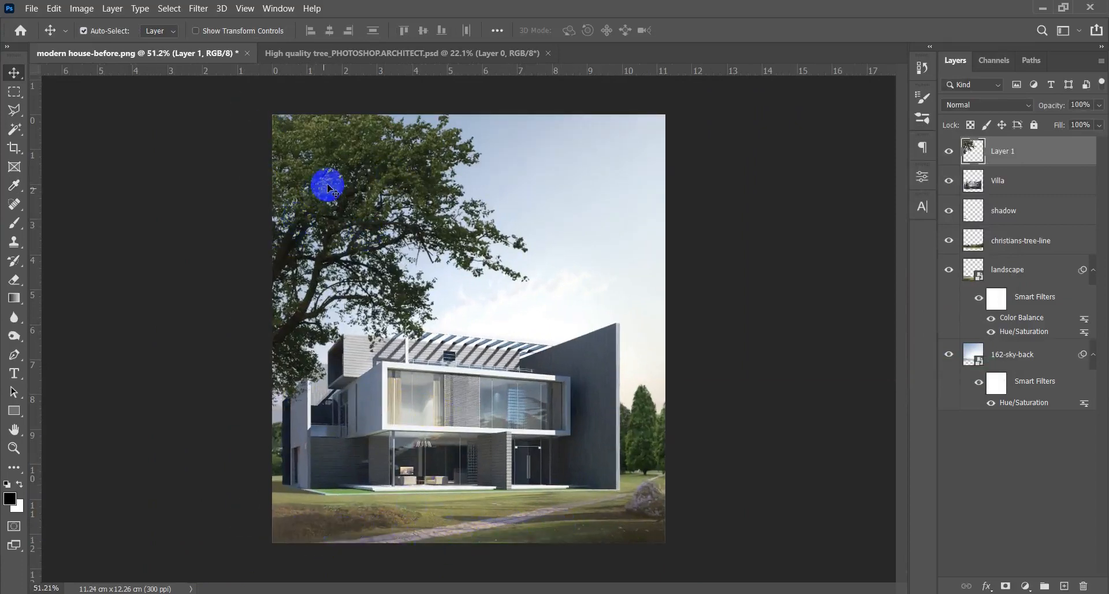
scroll(331, 193, down, 4)
scroll(426, 370, up, 5)
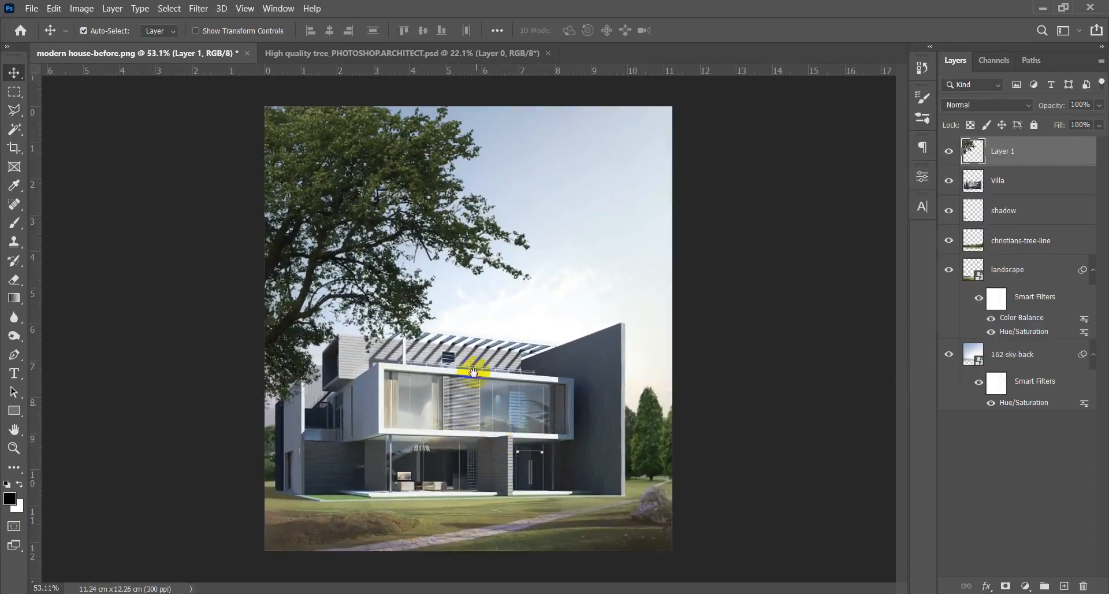
scroll(368, 406, down, 1)
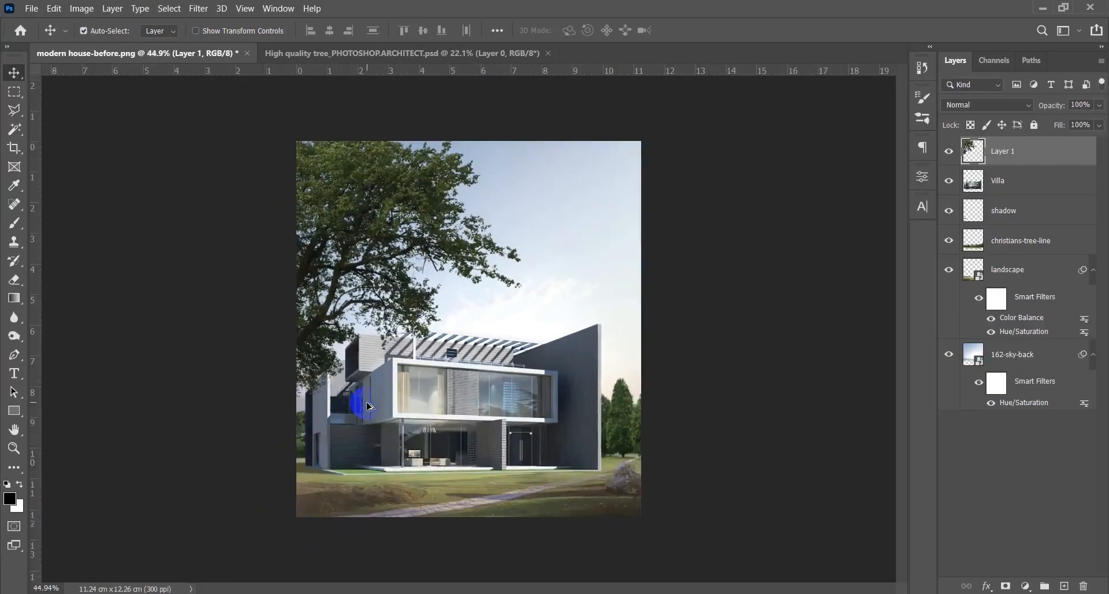
scroll(449, 404, up, 2)
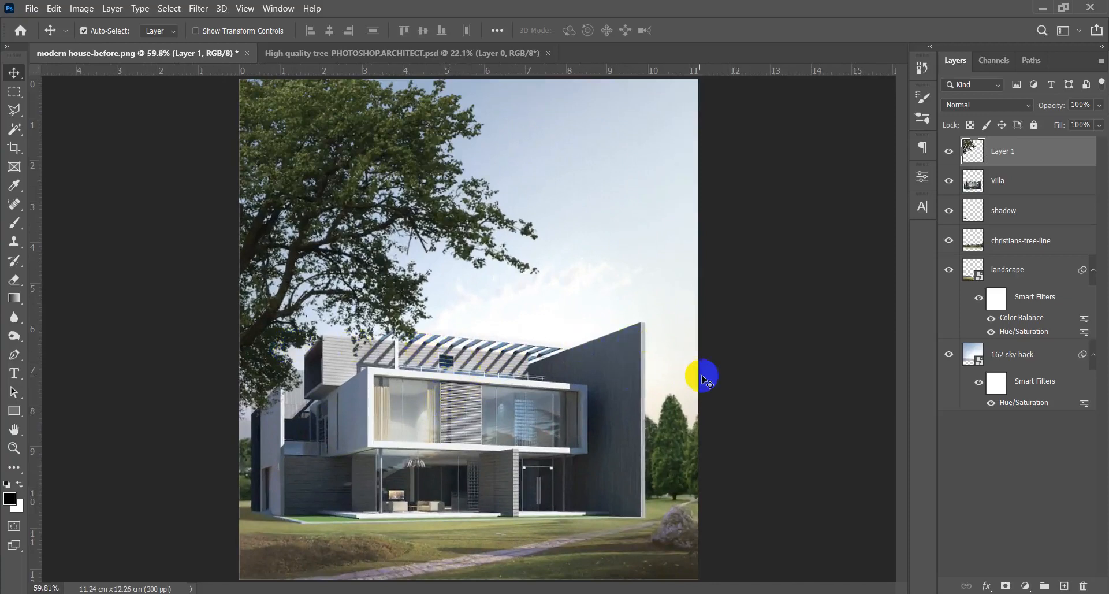
Add a new layer directly above the Villa layer and name it fog.
click(1042, 269)
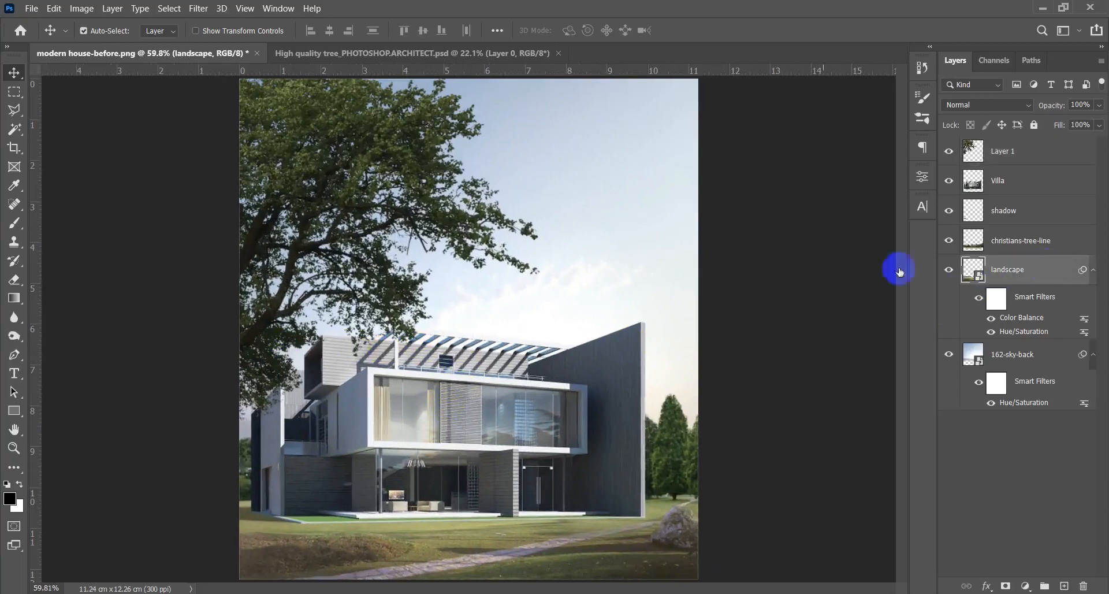
click(1032, 195)
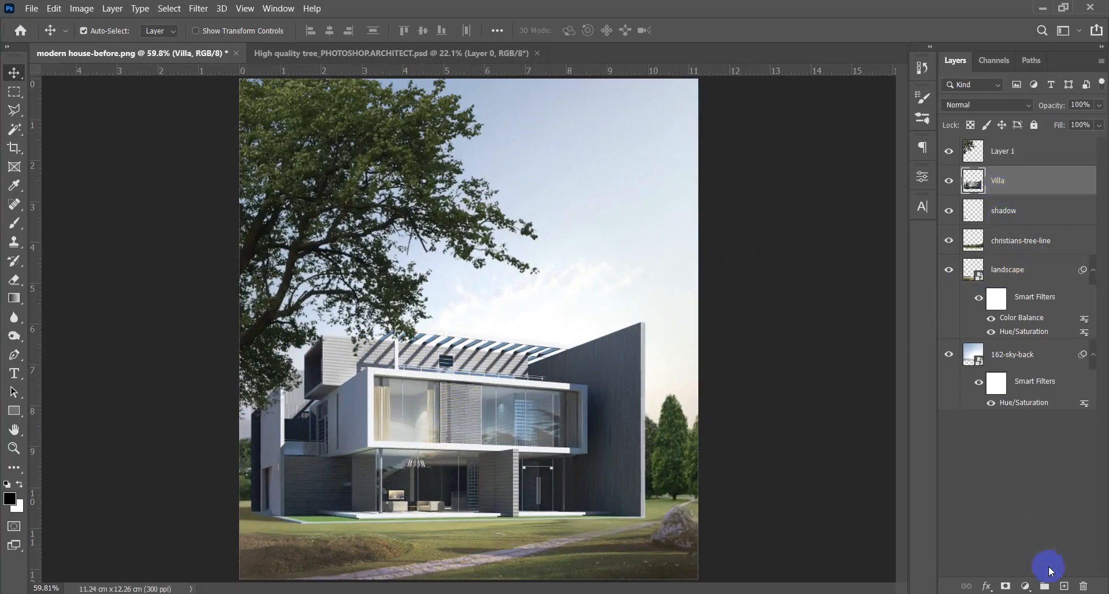
click(1064, 587)
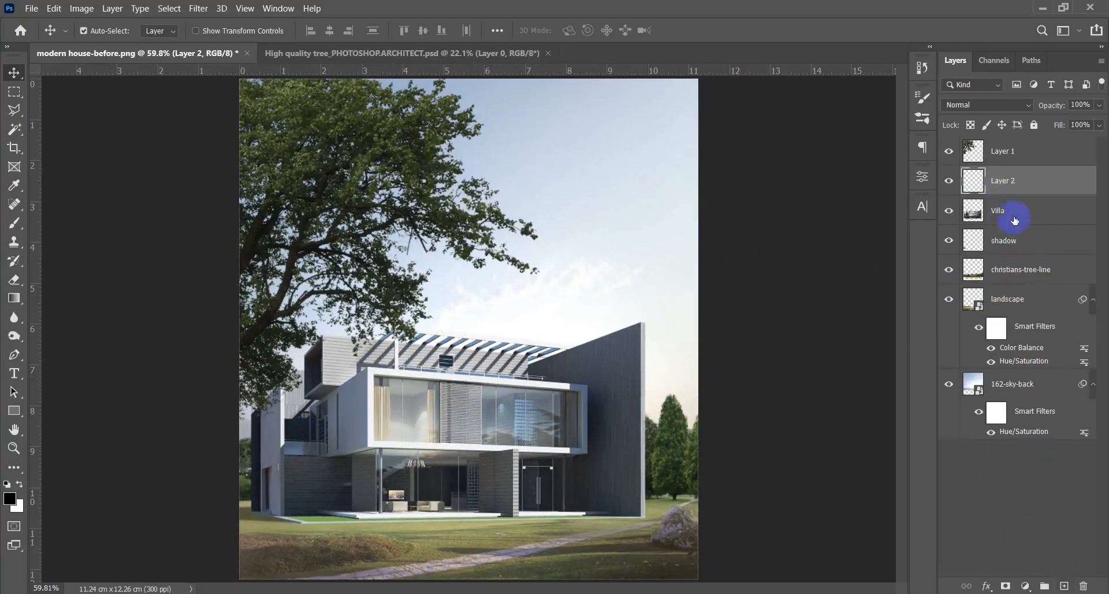
click(1013, 183)
text(fog)
key(Return)
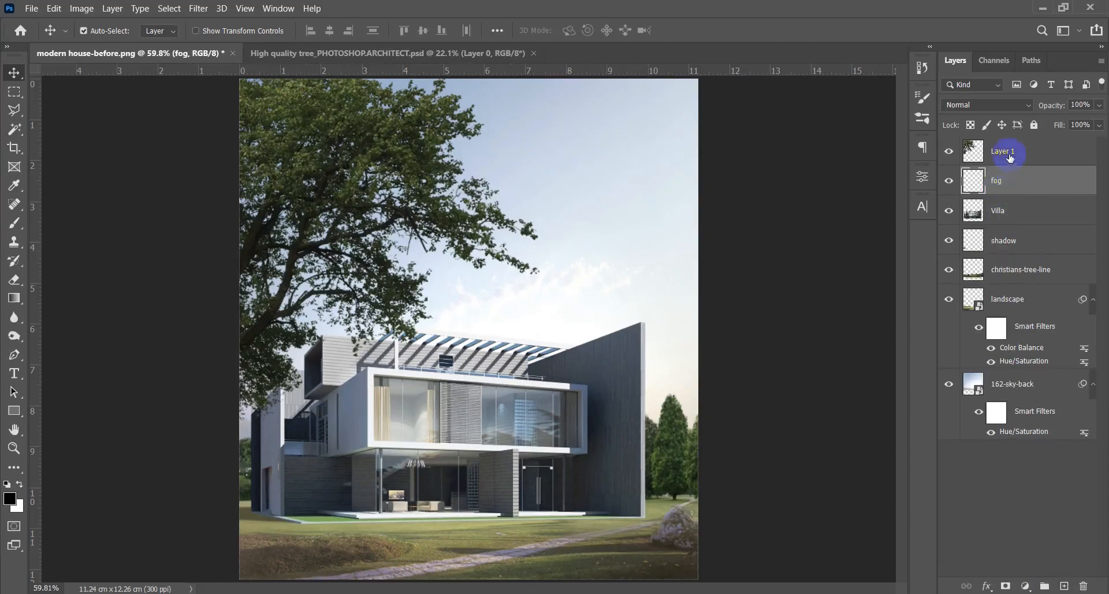
Rename the foreground tree's layer as face tree.
double_click(1010, 153)
text(face tr)
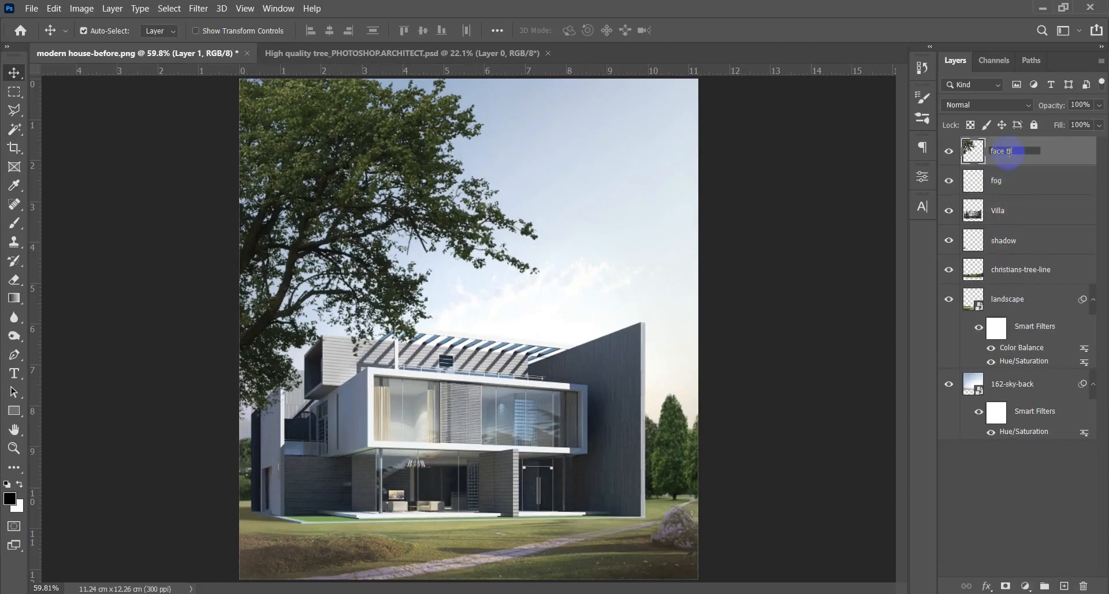
key(Return)
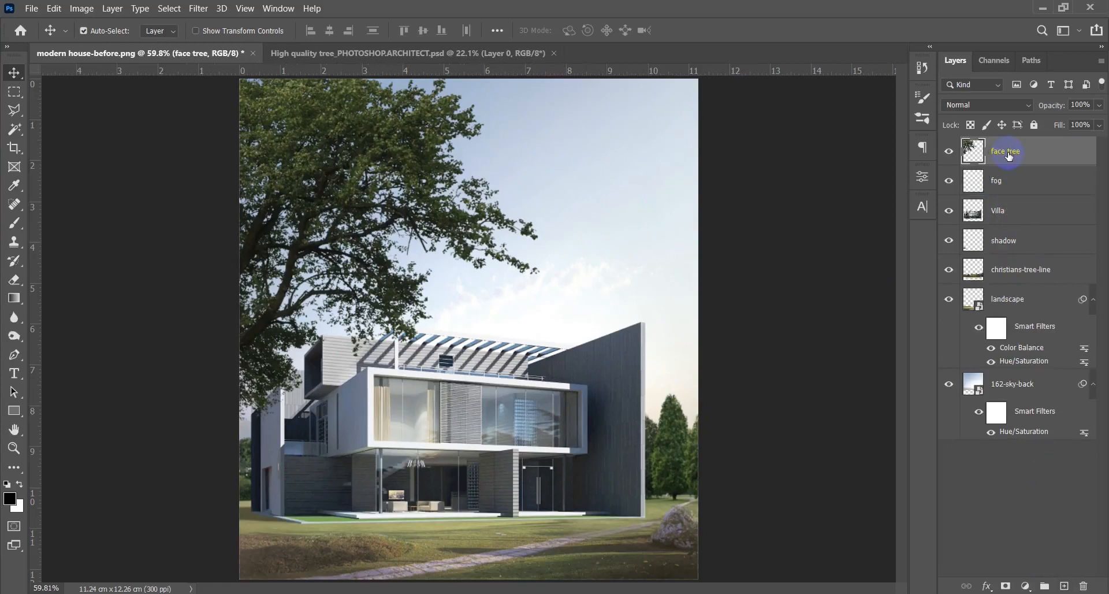
Group the layers from shadow down to 162-sky-back and name the group BG.
click(1020, 267)
click(1032, 249)
shift+click(1029, 399)
key(ctrl+g)
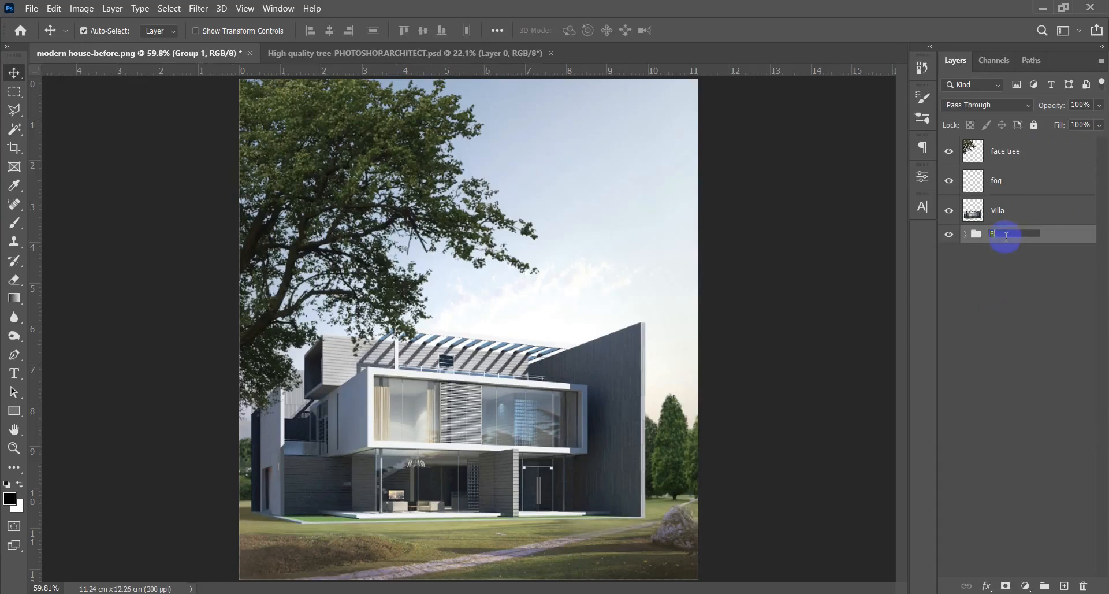
key(Return)
Paint soft white fog on the fog layer, in a band across the sky and over the house's roof.
click(1006, 180)
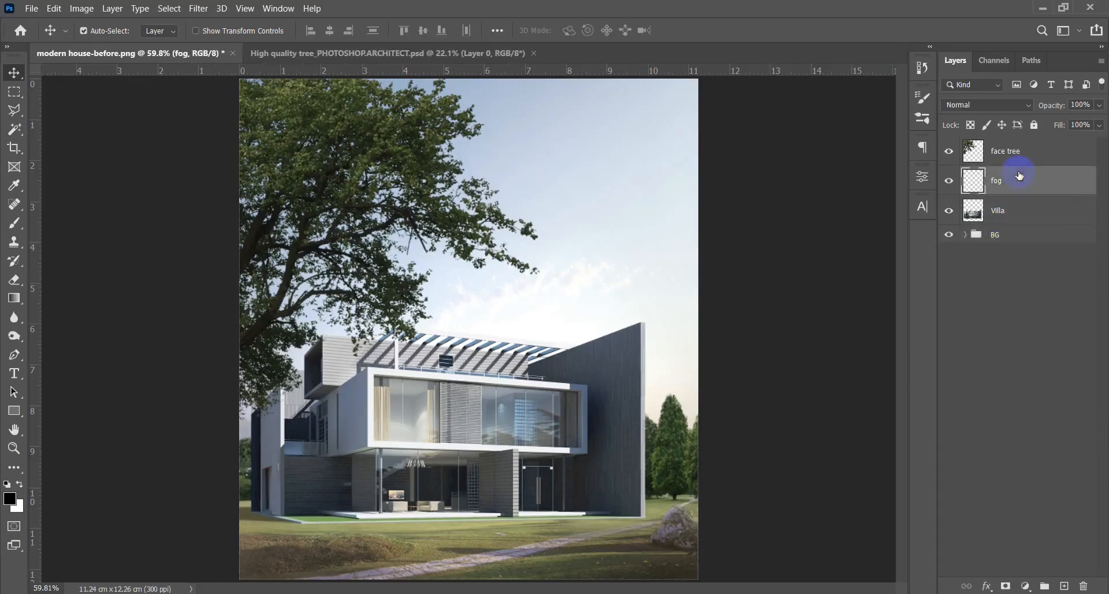
key(b)
drag(514, 352, 475, 351)
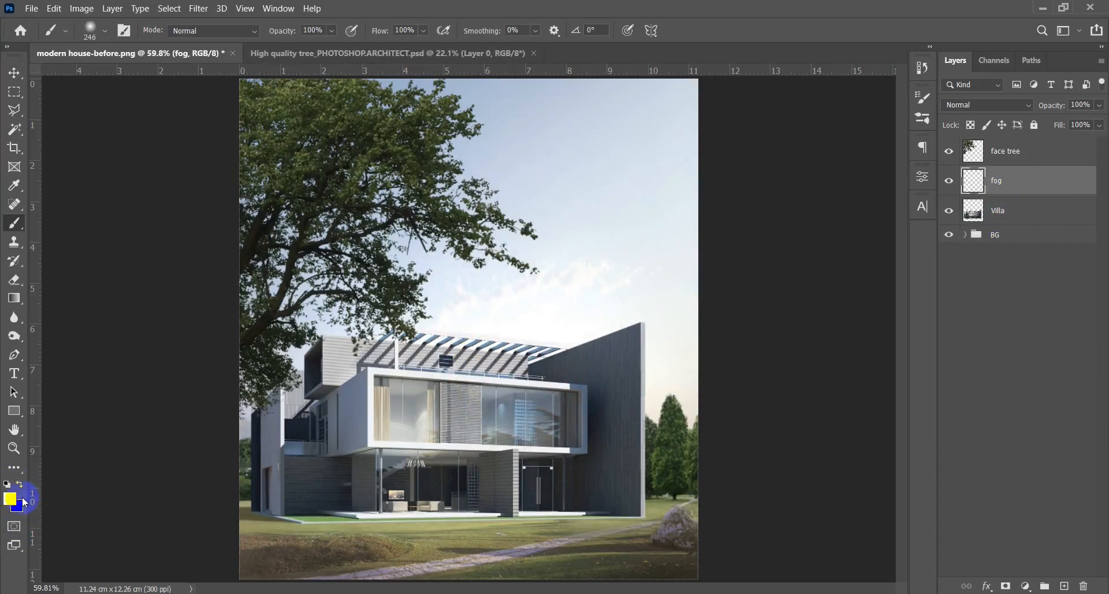
drag(581, 315, 578, 316)
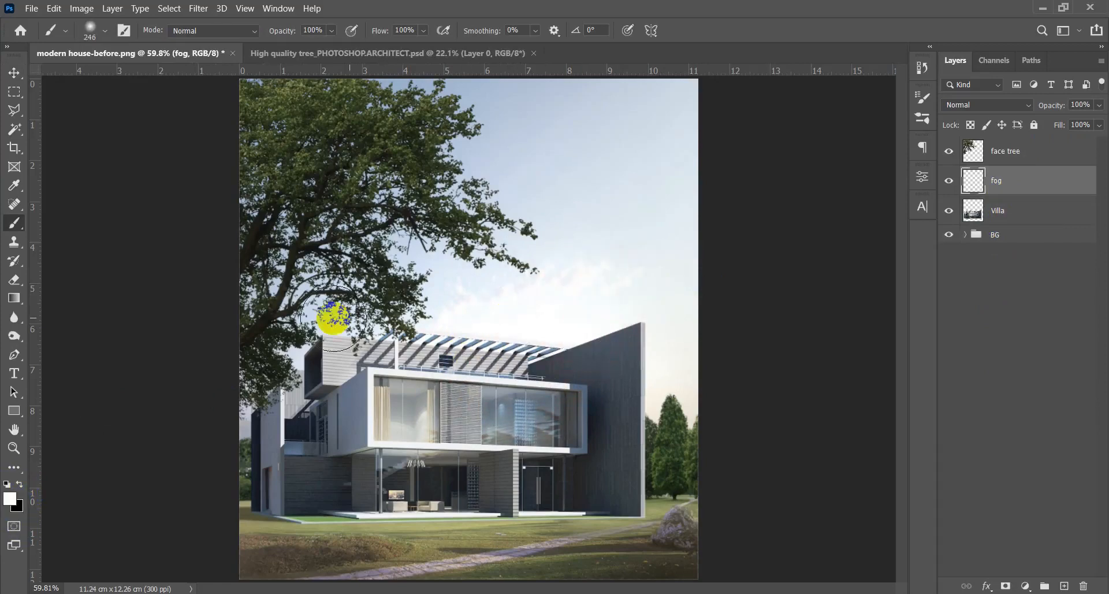
drag(287, 281, 301, 280)
mouse_move(237, 322)
mouse_down()
mouse_move(459, 300)
mouse_move(555, 312)
mouse_move(750, 267)
mouse_move(676, 297)
mouse_move(570, 315)
mouse_move(183, 327)
mouse_up()
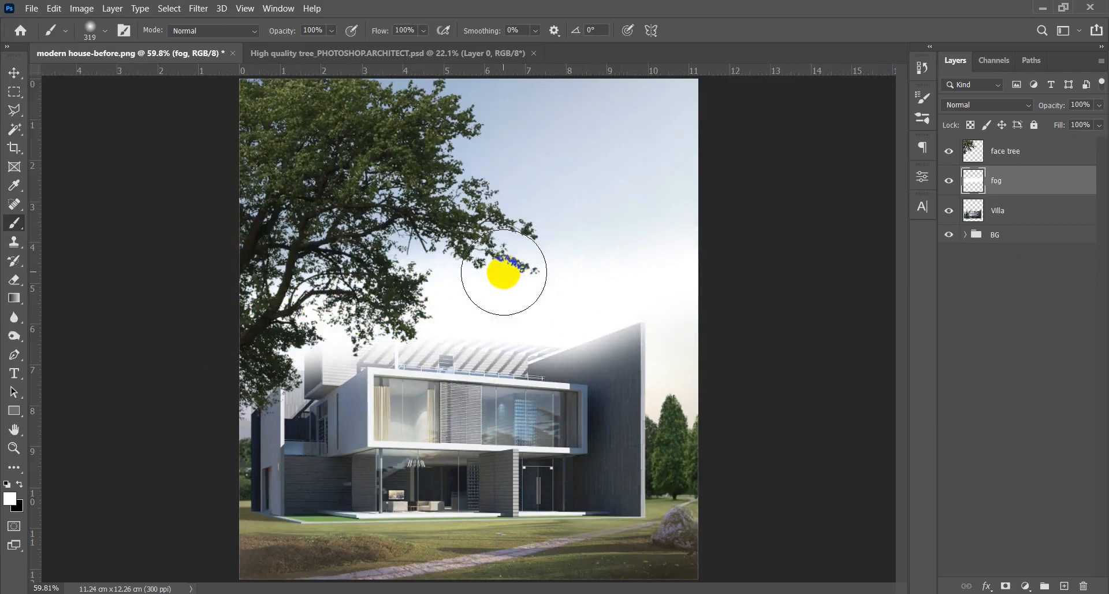
Stretch the painted fog vertically up to the canvas's upper edge, to about 143.57% height.
key(v)
key(ctrl+t)
drag(469, 175, 487, 79)
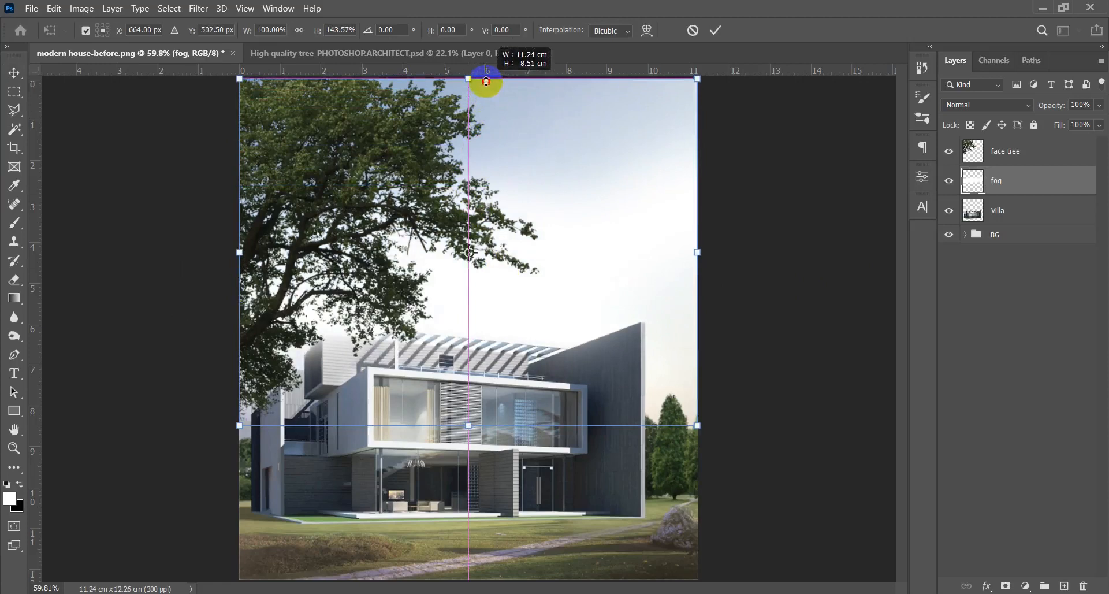
click(572, 262)
key(Return)
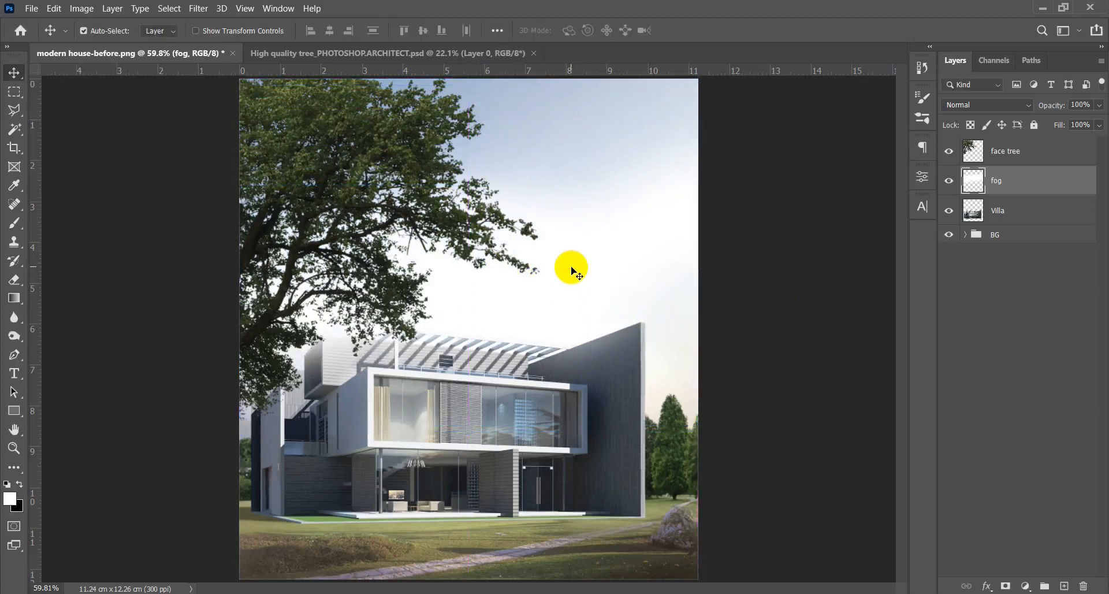
Set the fog layer's opacity to 81%.
drag(1060, 113, 492, 158)
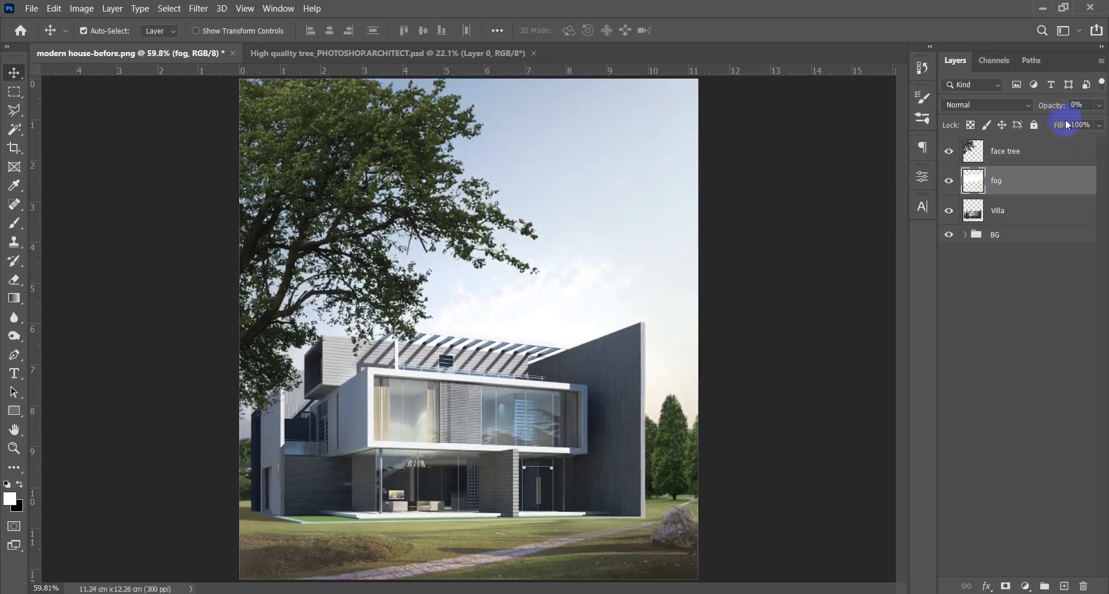
drag(1056, 105, 1076, 100)
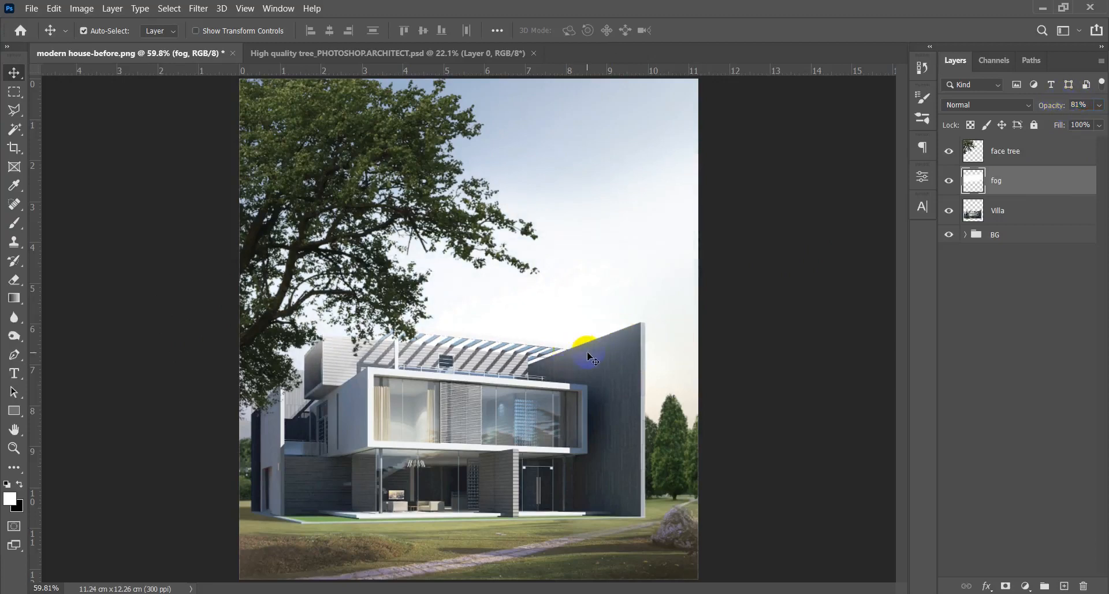
scroll(587, 352, down, 8)
scroll(518, 368, up, 5)
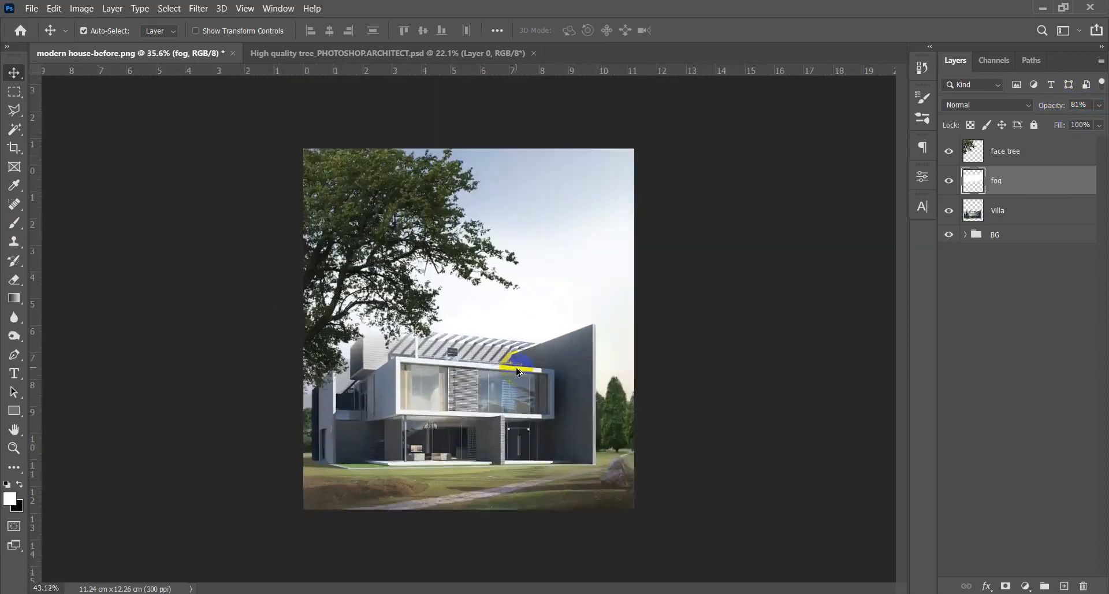
scroll(519, 371, up, 2)
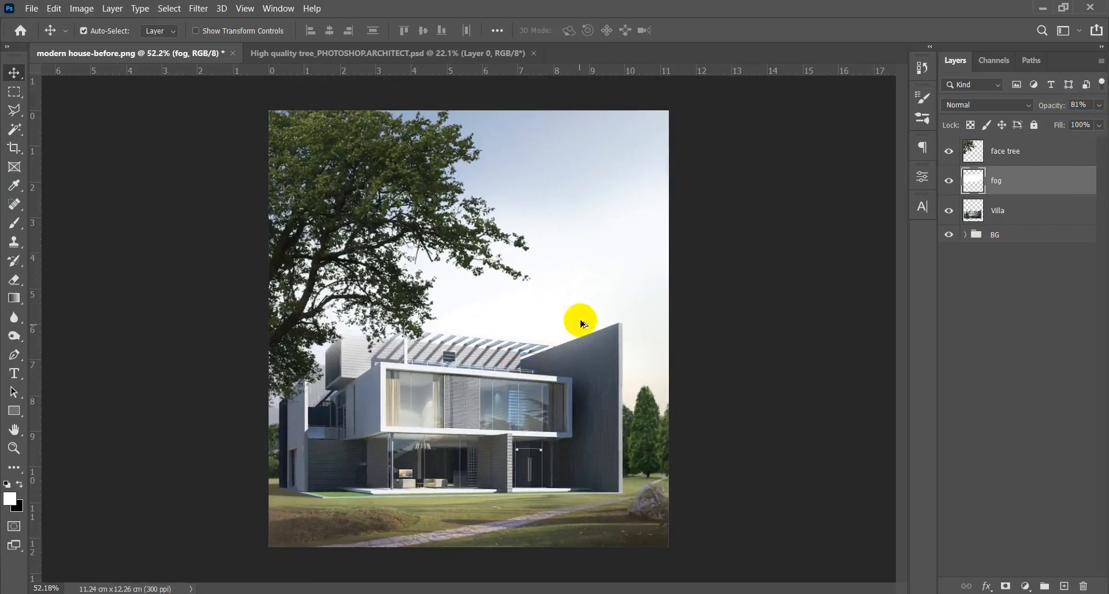
Erase the fog from the open sky above the house with the Eraser.
key(e)
drag(578, 263, 625, 261)
drag(498, 260, 530, 259)
mouse_move(701, 211)
mouse_down()
mouse_move(489, 231)
mouse_move(608, 250)
mouse_move(504, 252)
mouse_move(526, 257)
mouse_move(355, 240)
mouse_move(253, 253)
mouse_move(488, 191)
mouse_up()
key(v)
drag(508, 264, 507, 397)
key(ctrl+z)
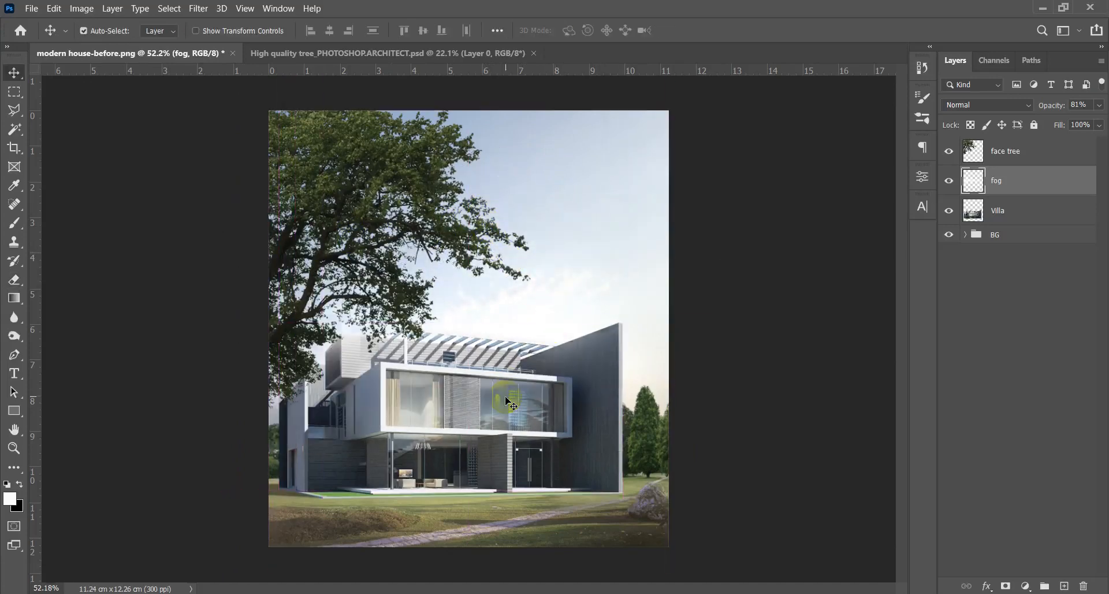
Place the flying birds image from the file folder into the house document, directly above the fog layer.
scroll(502, 391, down, 6)
scroll(502, 392, up, 7)
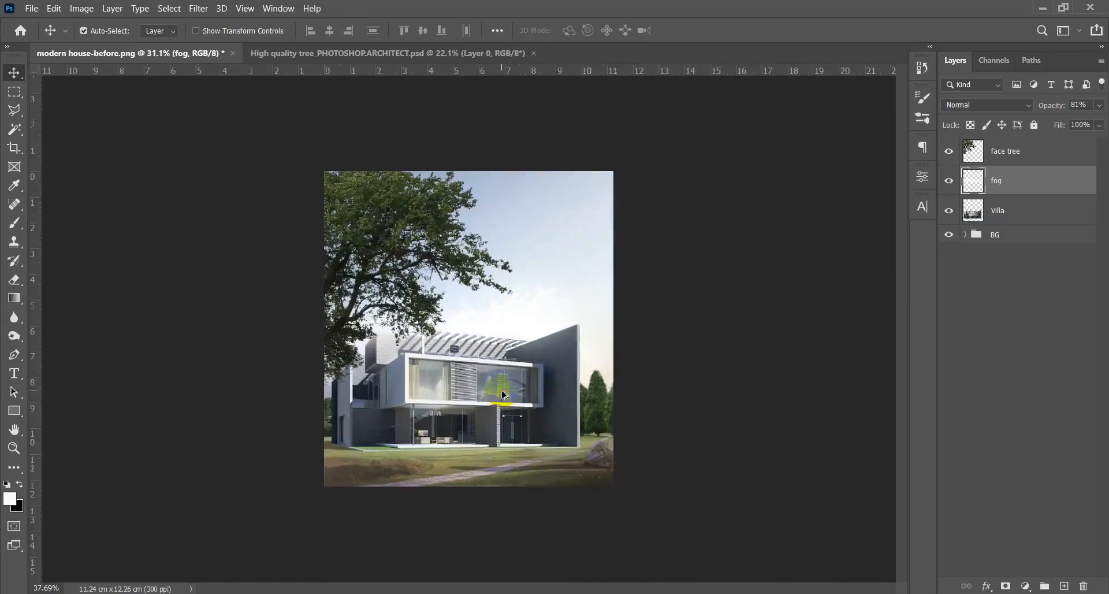
scroll(502, 392, up, 2)
scroll(502, 392, down, 1)
key(alt+Tab)
click(334, 289)
key(alt+Tab)
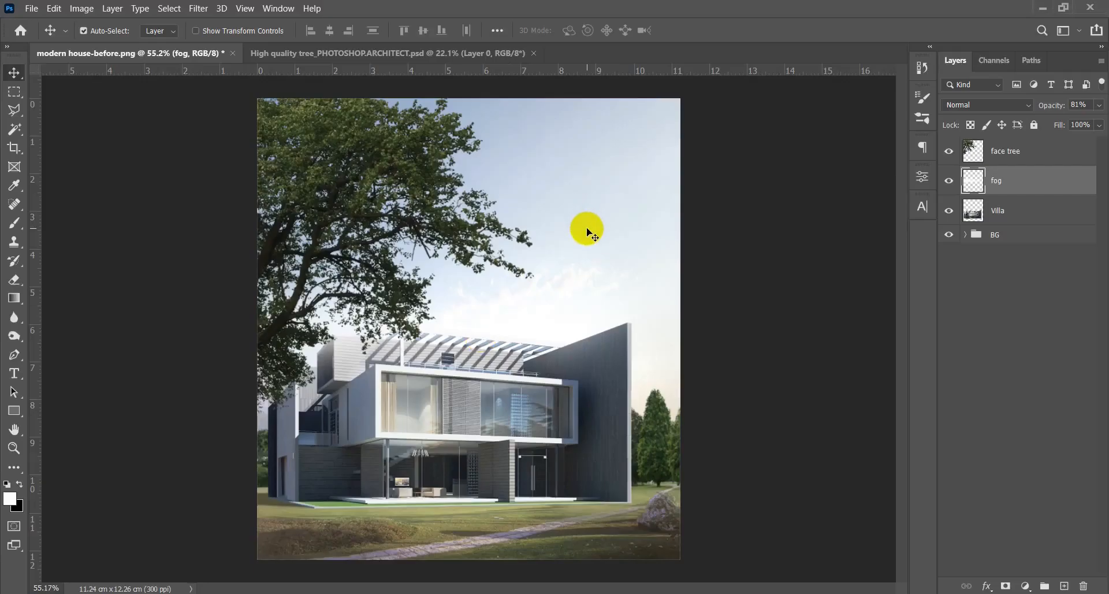
key(alt+Tab)
drag(334, 288, 552, 300)
key(alt+Tab)
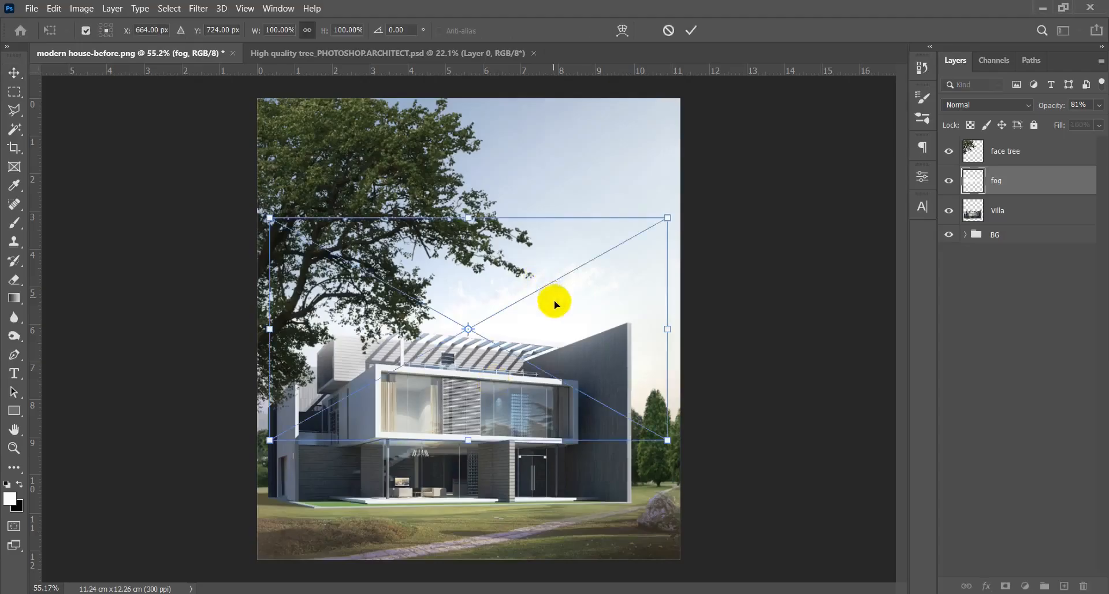
key(Return)
Rasterize the placed birds layer and delete its white background using a Magic Wand selection.
right_click(1025, 181)
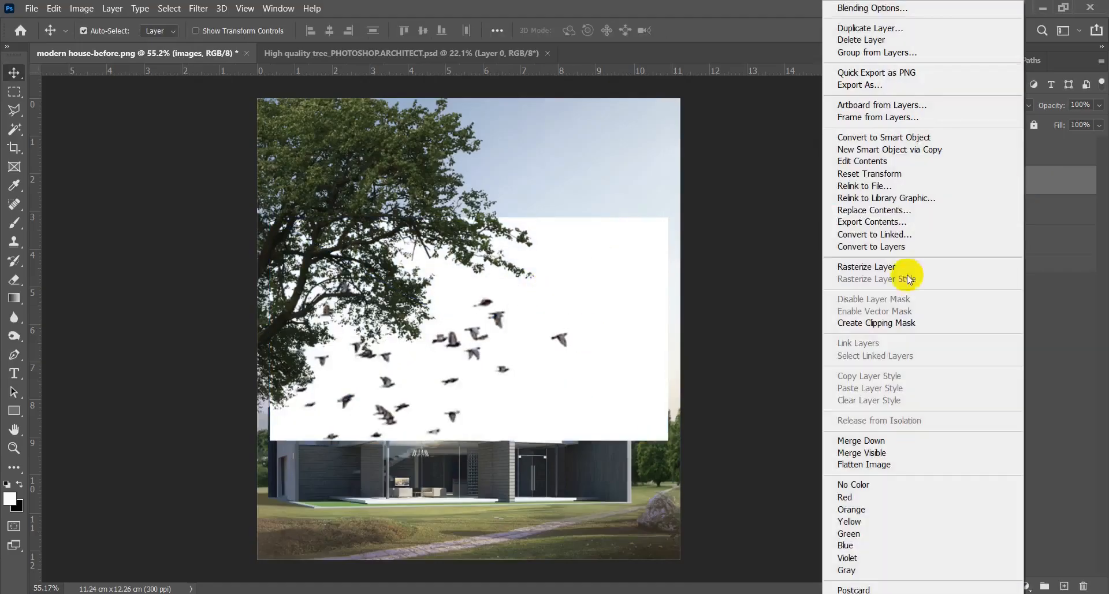
click(912, 271)
key(w)
click(642, 285)
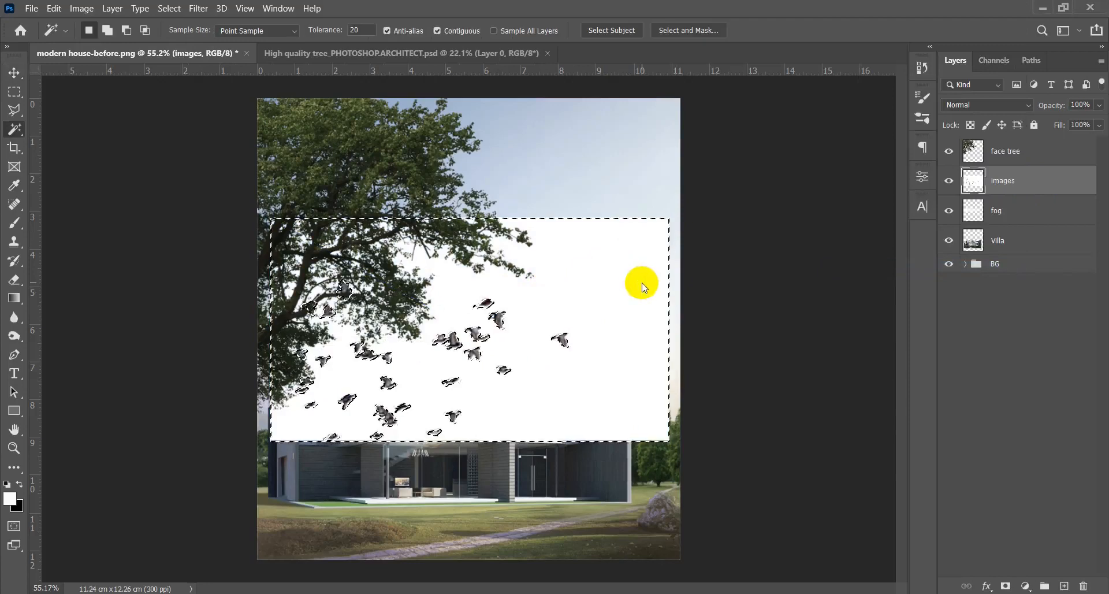
key(Delete)
key(ctrl+d)
key(v)
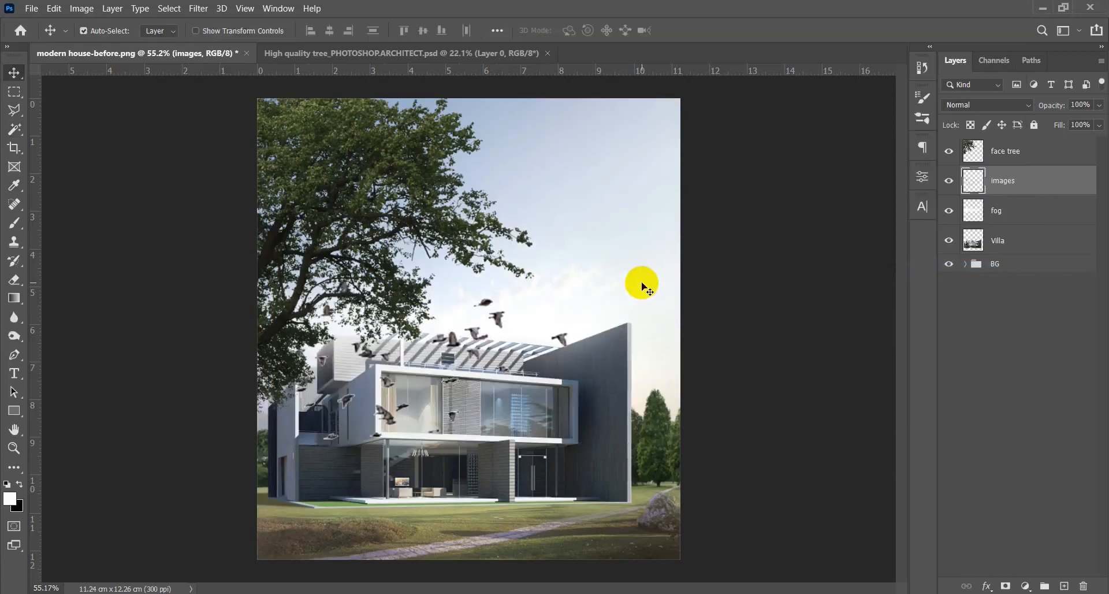
Scale the birds to about 74.35%, rotate them about -6.75° and position them in the sky beside the foreground tree.
key(ctrl+t)
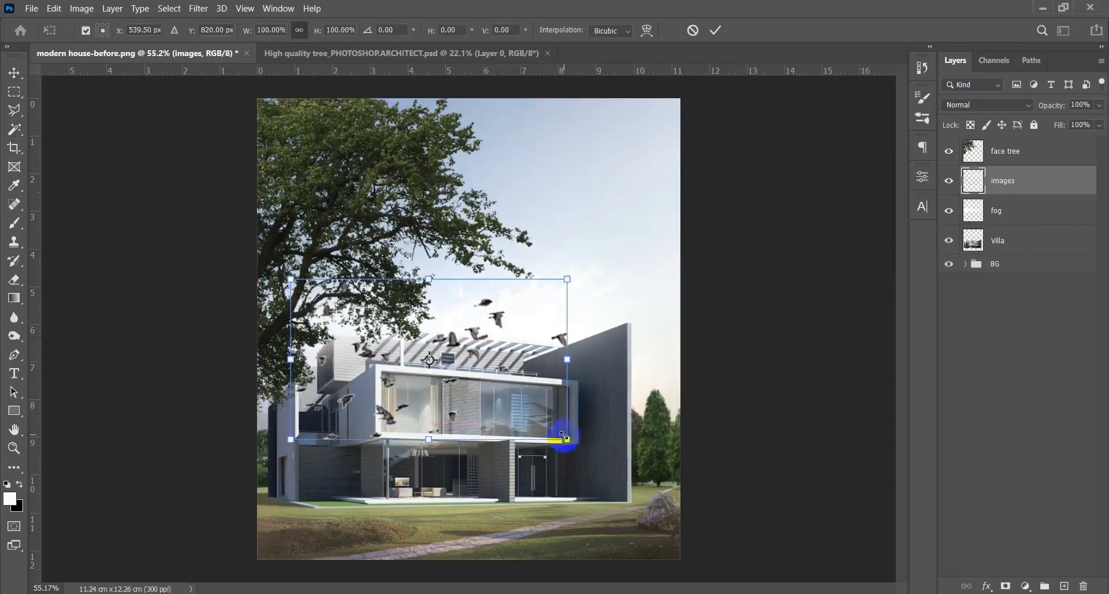
drag(503, 385, 639, 257)
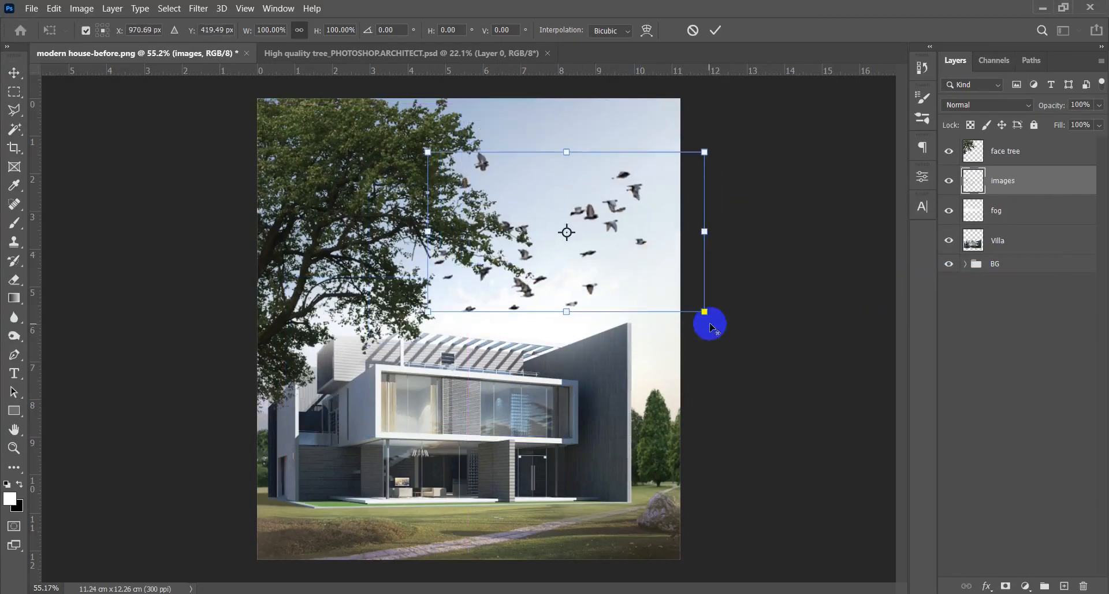
drag(704, 313, 653, 292)
drag(636, 222, 648, 198)
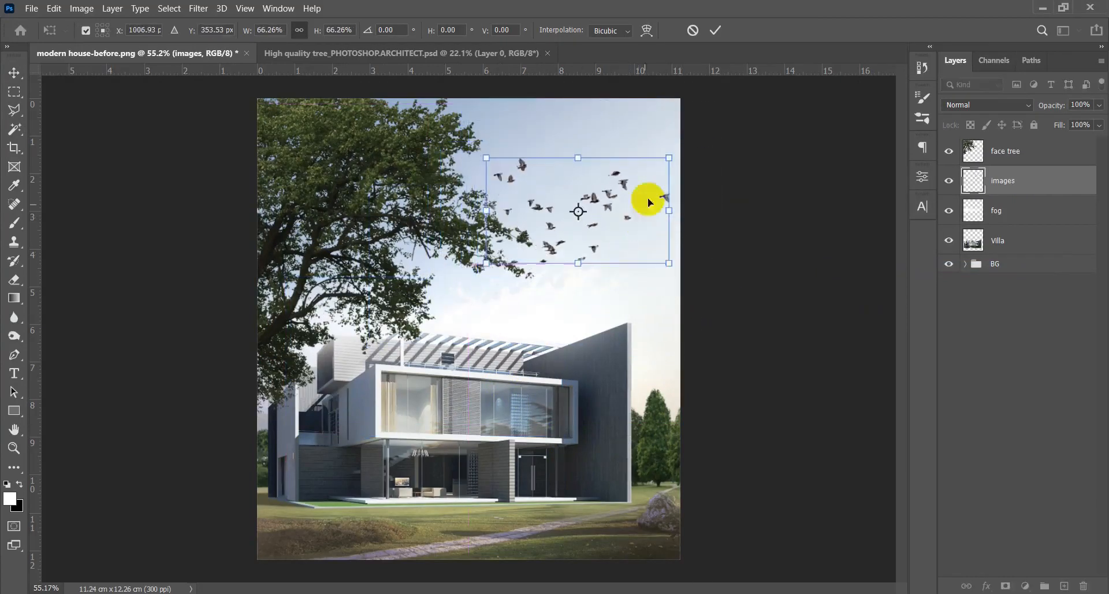
drag(670, 160, 703, 139)
drag(673, 210, 708, 205)
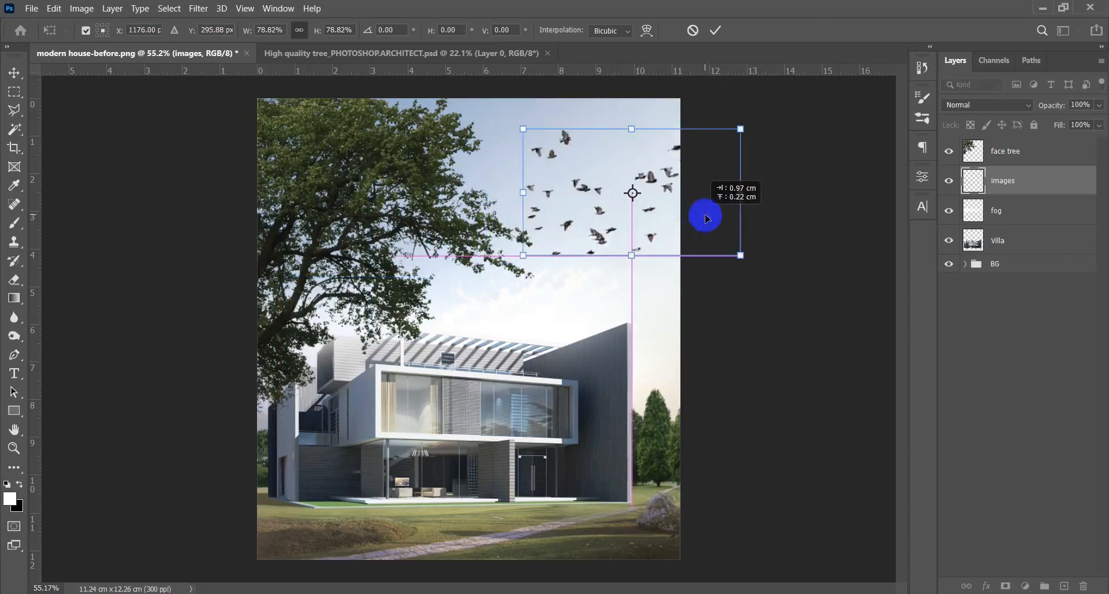
drag(751, 258, 684, 246)
mouse_move(764, 205)
mouse_down()
mouse_move(766, 185)
mouse_move(769, 195)
mouse_up()
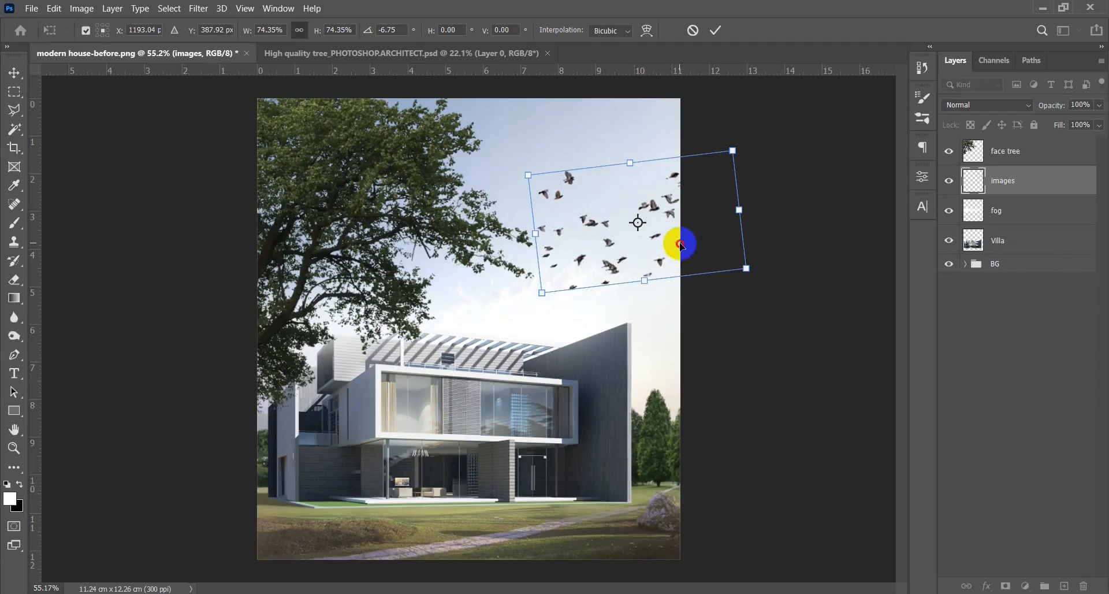
key(Return)
Shift the birds closer to the foreground tree and lower their layer's opacity to 87%.
scroll(680, 253, down, 3)
scroll(678, 253, up, 4)
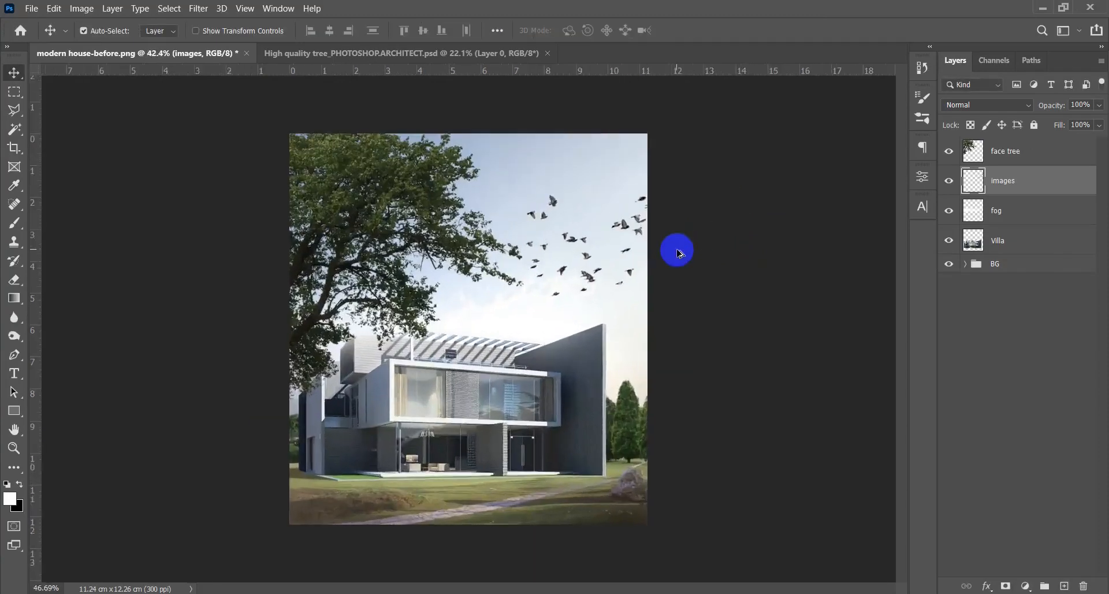
drag(584, 269, 515, 241)
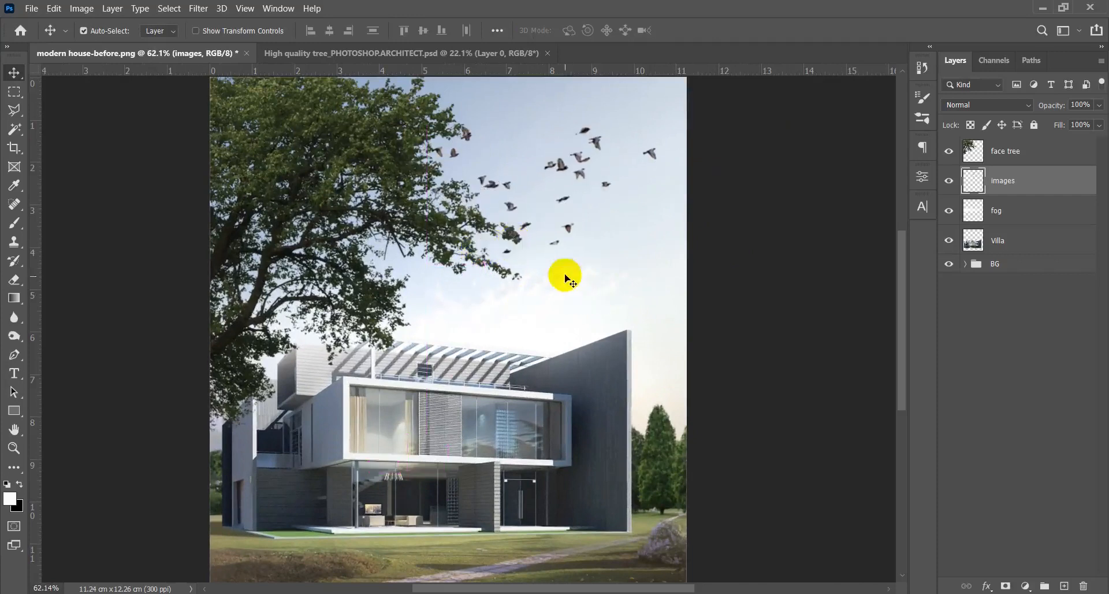
scroll(566, 265, down, 2)
scroll(566, 265, down, 1)
scroll(564, 260, up, 3)
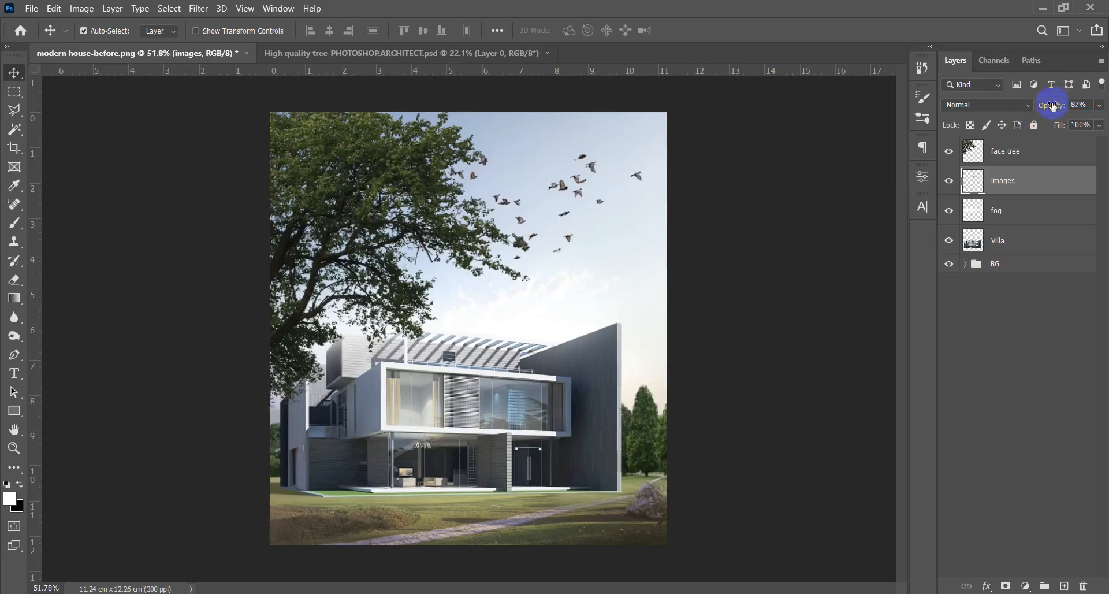
click(1068, 351)
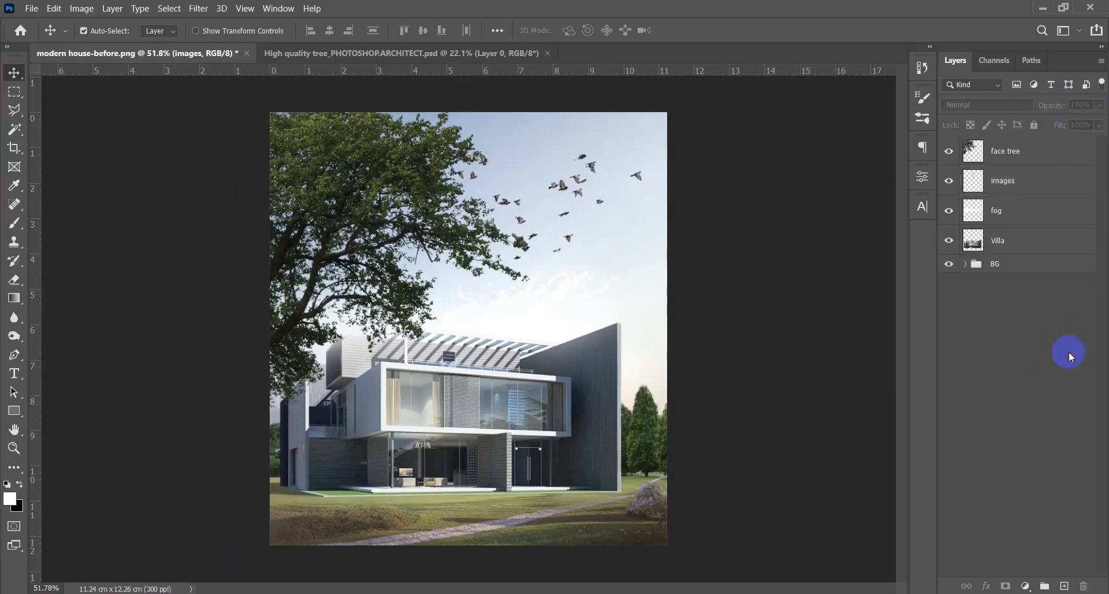
Add a new layer above christians-tree-line in the BG group and paint soft white fog over the background trees.
click(1024, 244)
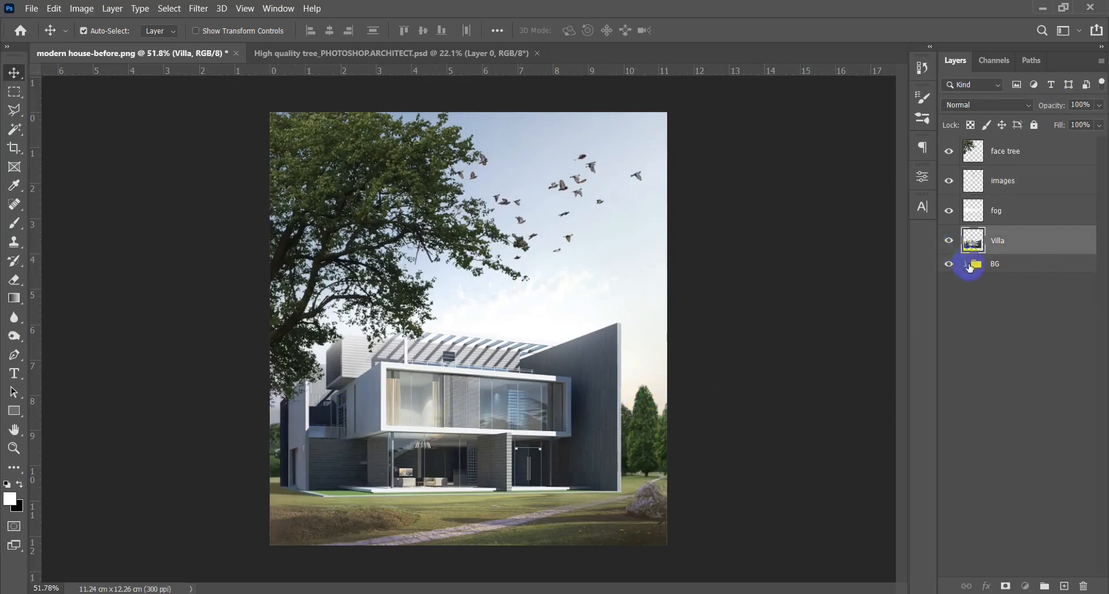
click(968, 266)
click(1035, 318)
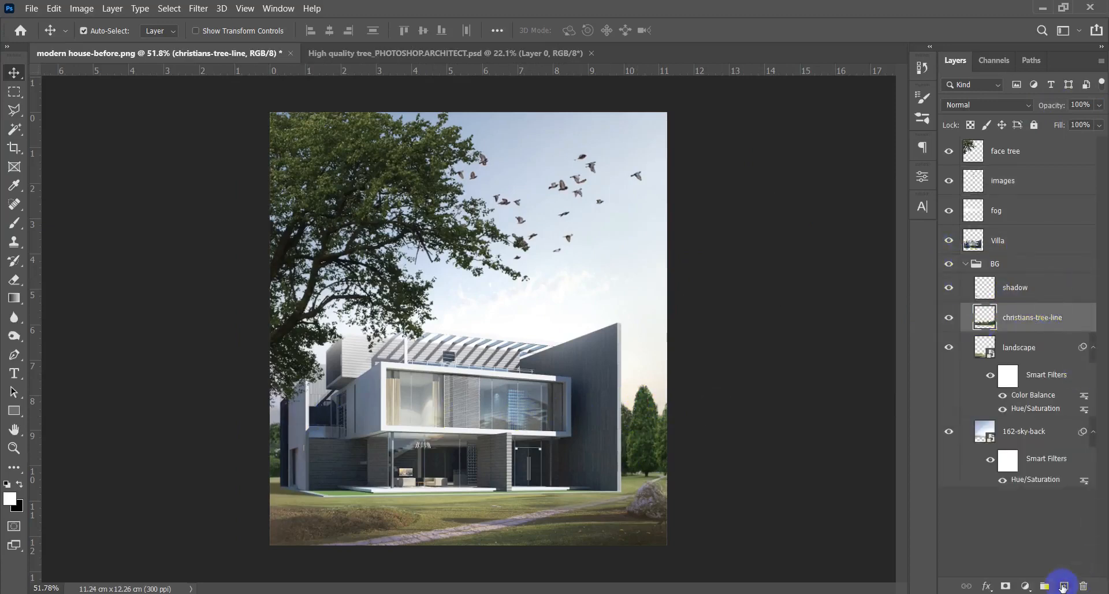
click(1063, 587)
key(b)
mouse_move(611, 374)
mouse_down()
mouse_move(670, 378)
mouse_move(595, 376)
mouse_up()
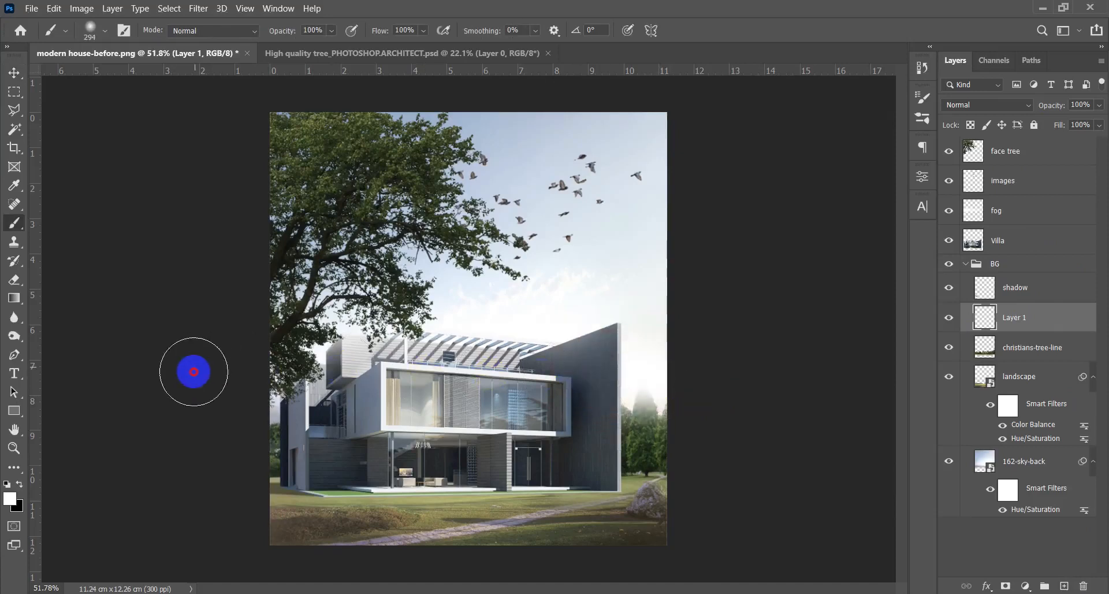
key(v)
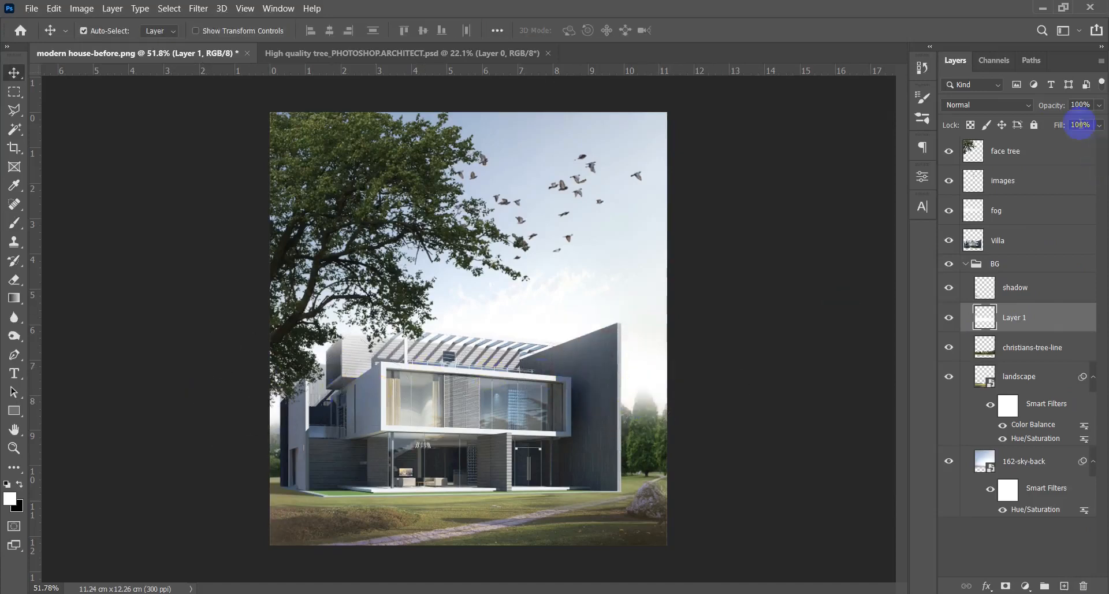
Set the background fog layer's opacity to 26% and collapse the BG group.
drag(993, 108, 1107, 110)
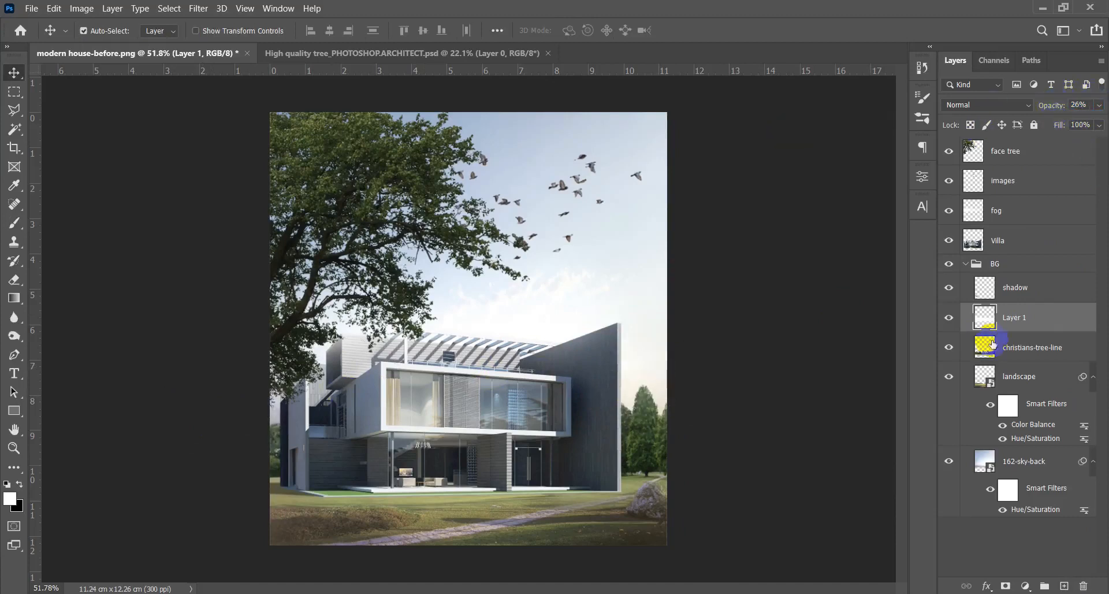
click(1004, 271)
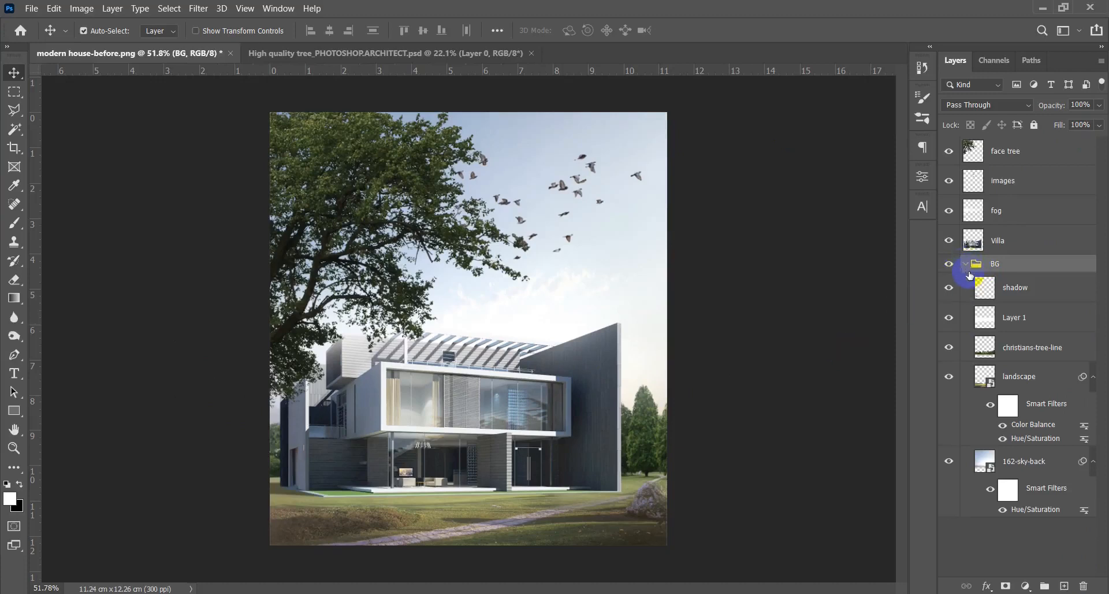
click(966, 264)
Group the layers from face tree down to Villa and name the group Shot.
click(1066, 167)
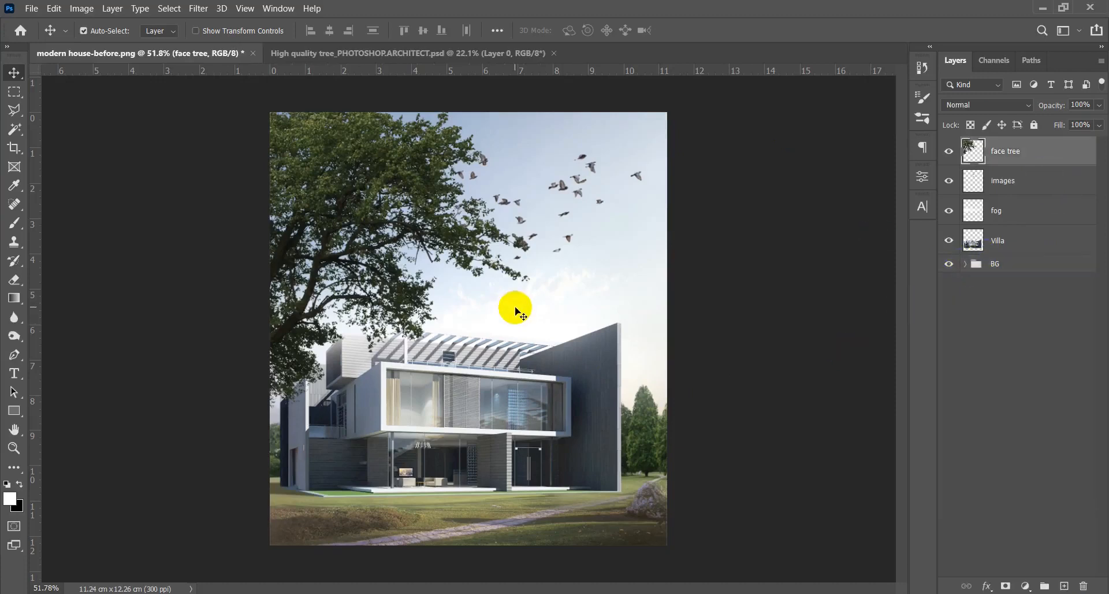
scroll(515, 307, down, 3)
scroll(535, 331, up, 4)
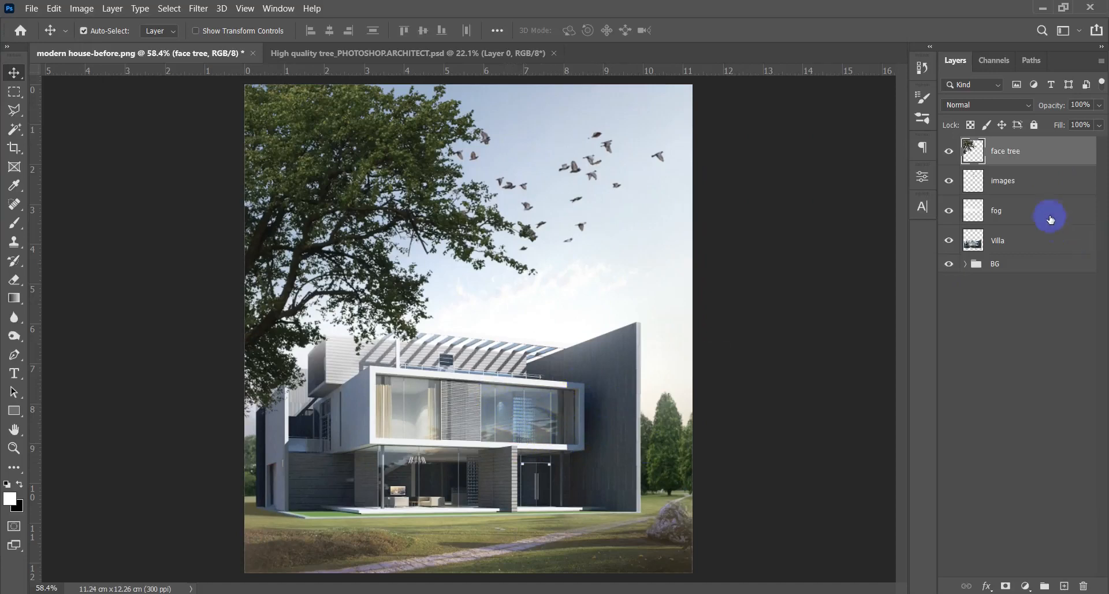
shift+click(1049, 242)
key(ctrl+g)
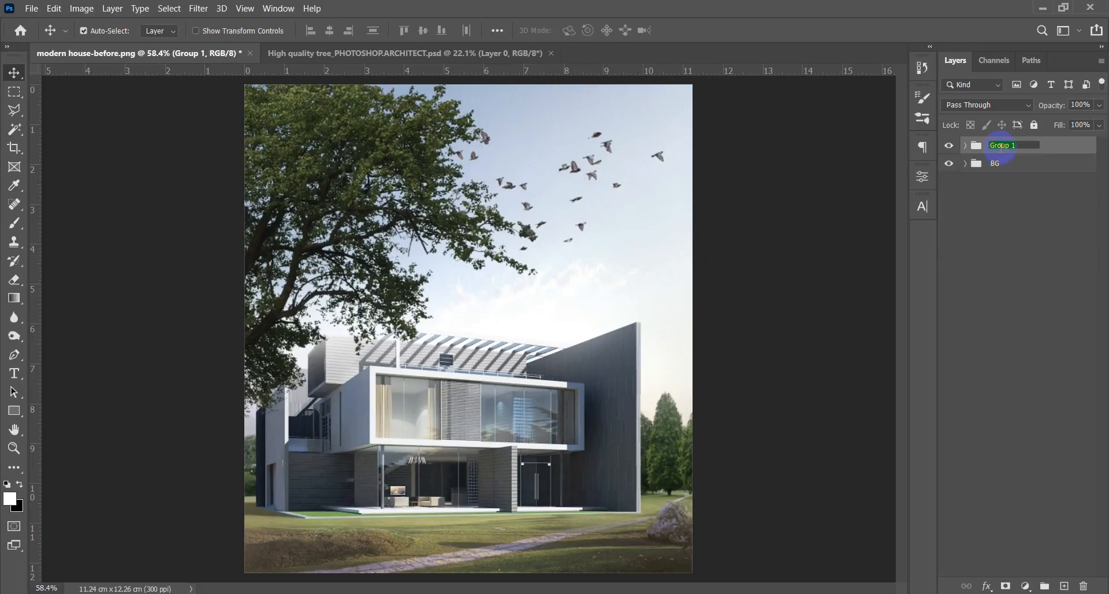
key(Return)
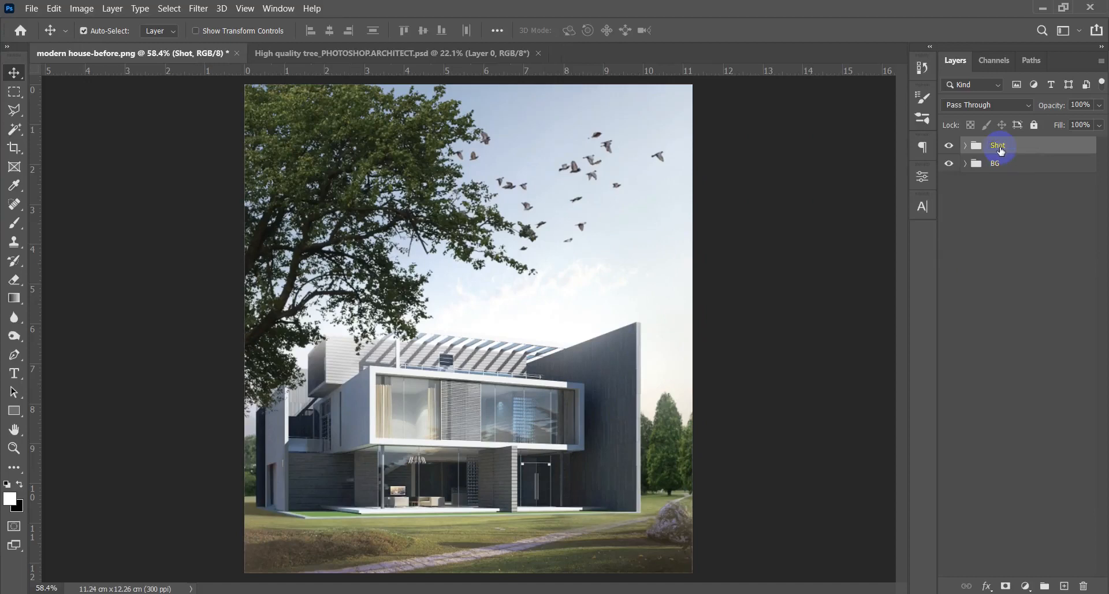
Add a new layer above the Shot group and name it flare.
click(1064, 586)
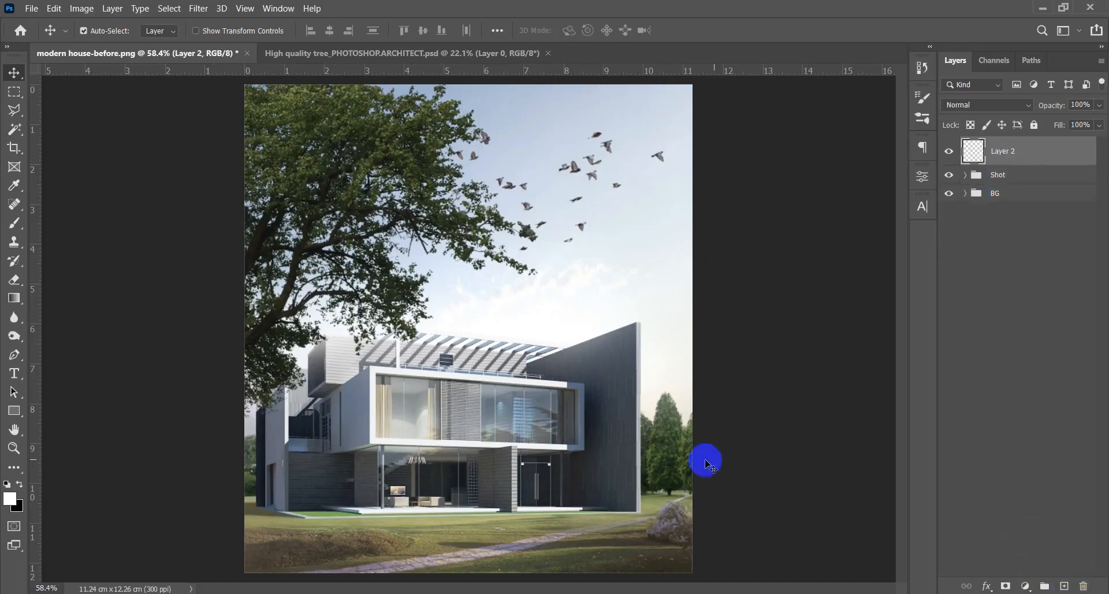
click(1010, 159)
text(flare)
key(Return)
Paint a white glow over the upper-floor curtained window on the flare layer with a soft 365 px brush at 0% hardness.
key(b)
alt+drag(502, 407, 509, 407)
right_click(564, 401)
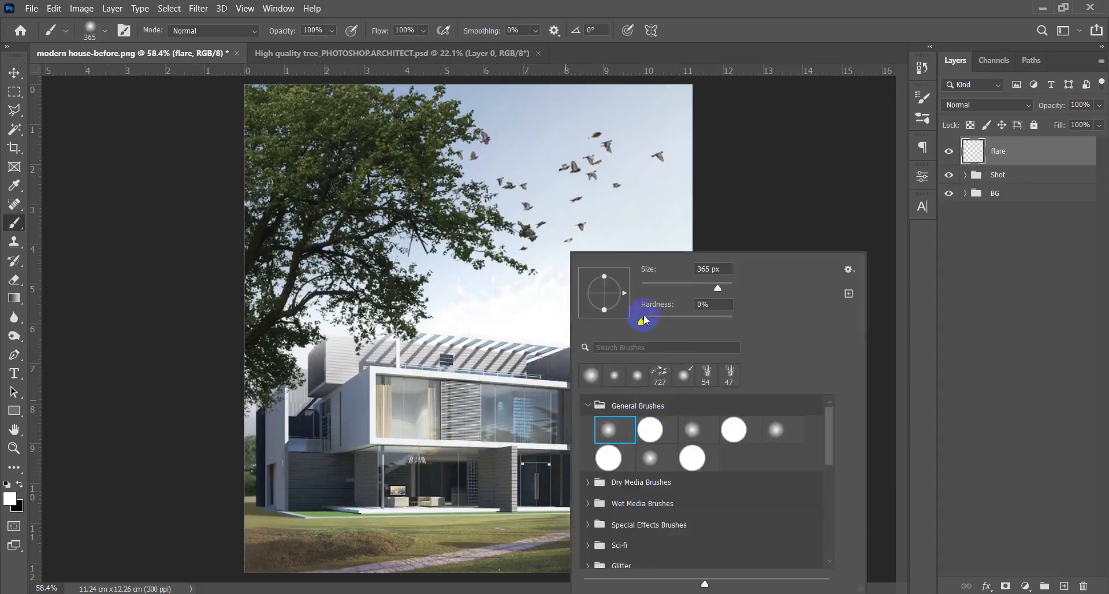
click(1060, 323)
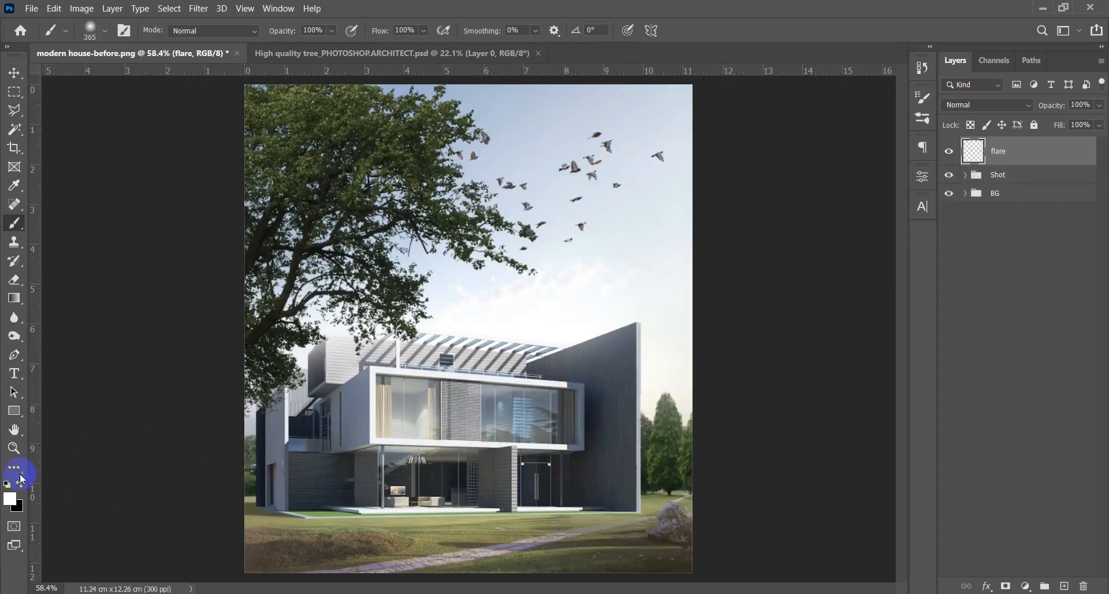
click(1040, 151)
click(389, 422)
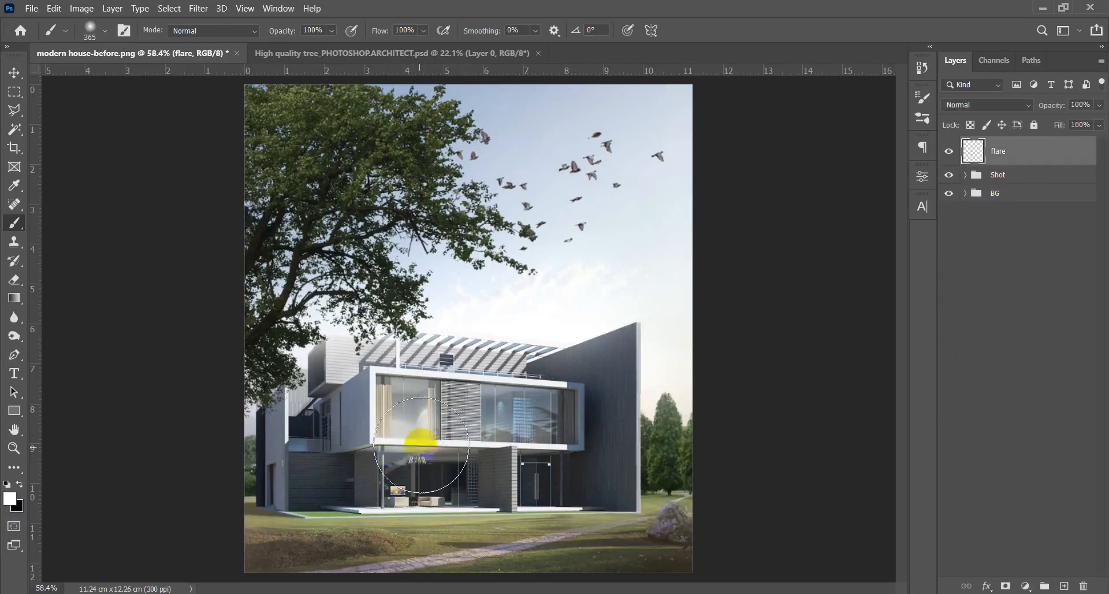
scroll(389, 422, up, 5)
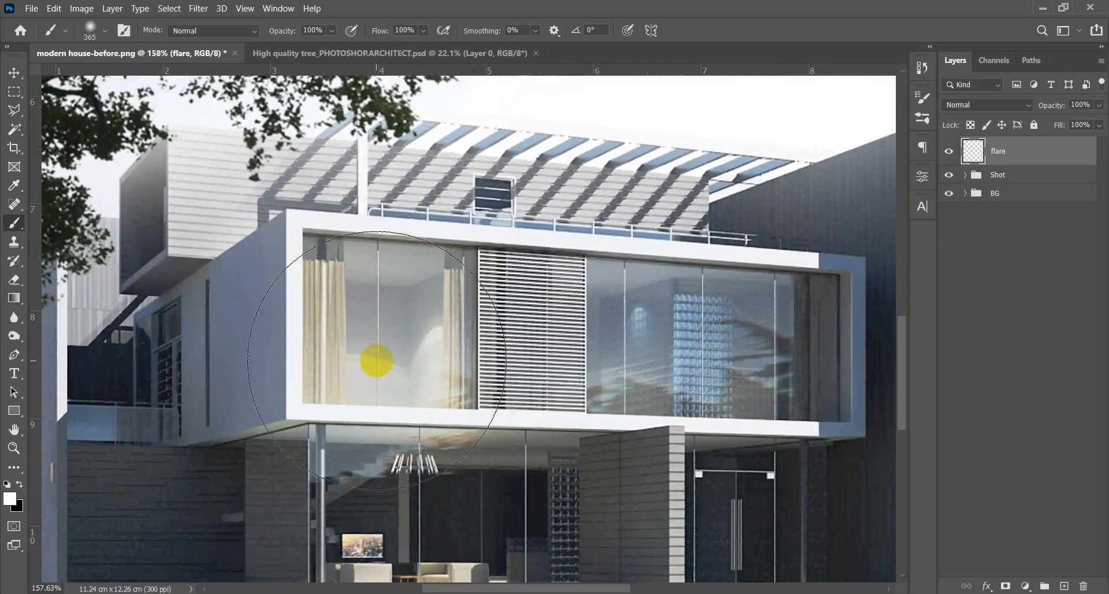
click(374, 369)
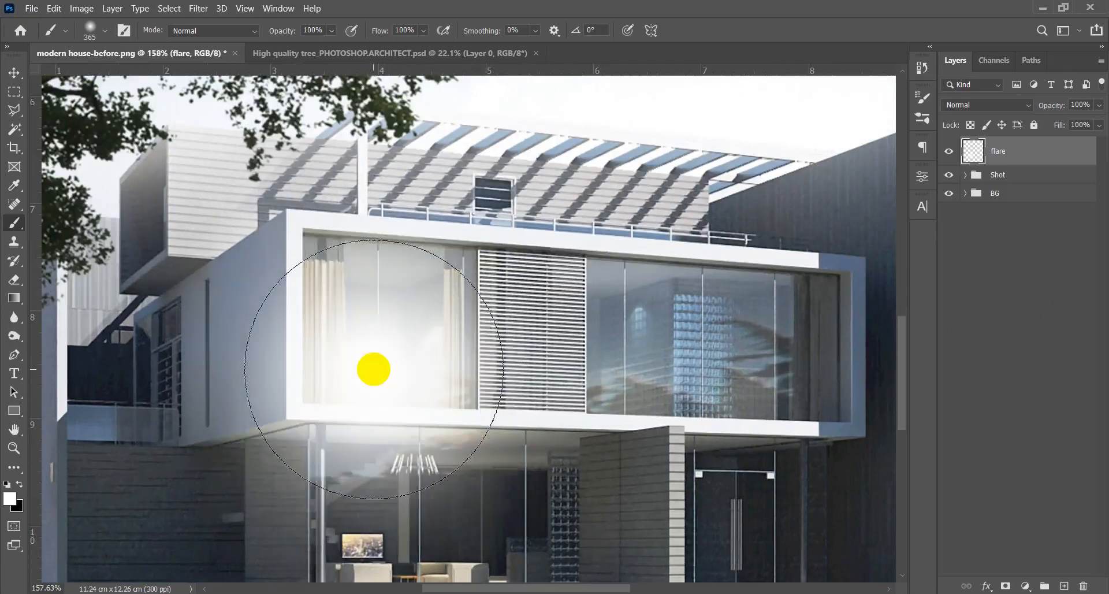
Compare the image with the flare layer hidden and shown, and examine the curb and lawn edge in front of the house.
key(v)
scroll(459, 329, down, 5)
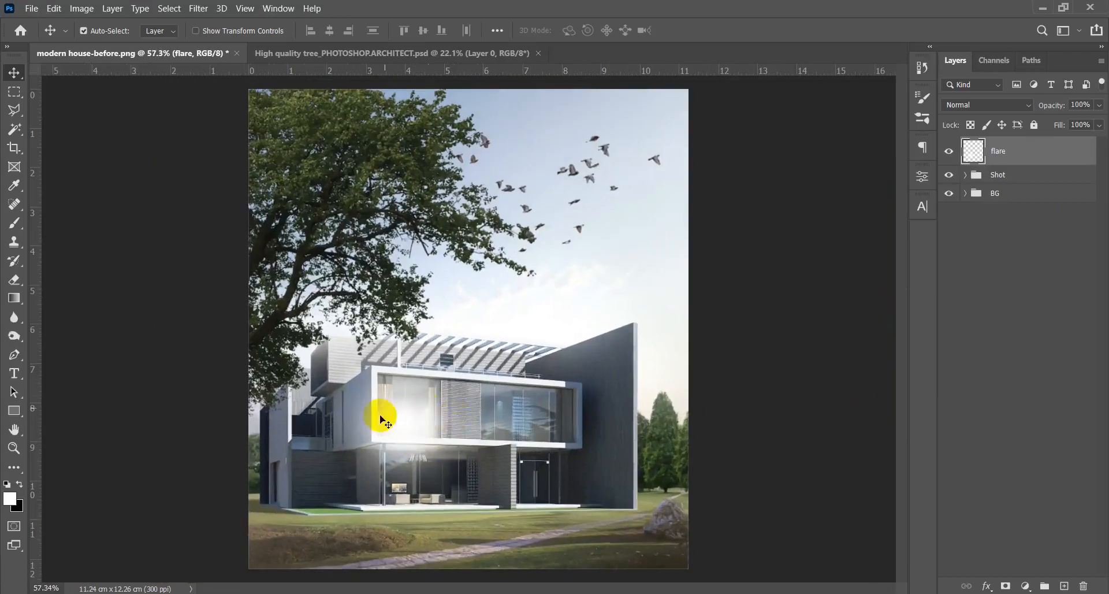
scroll(433, 415, down, 1)
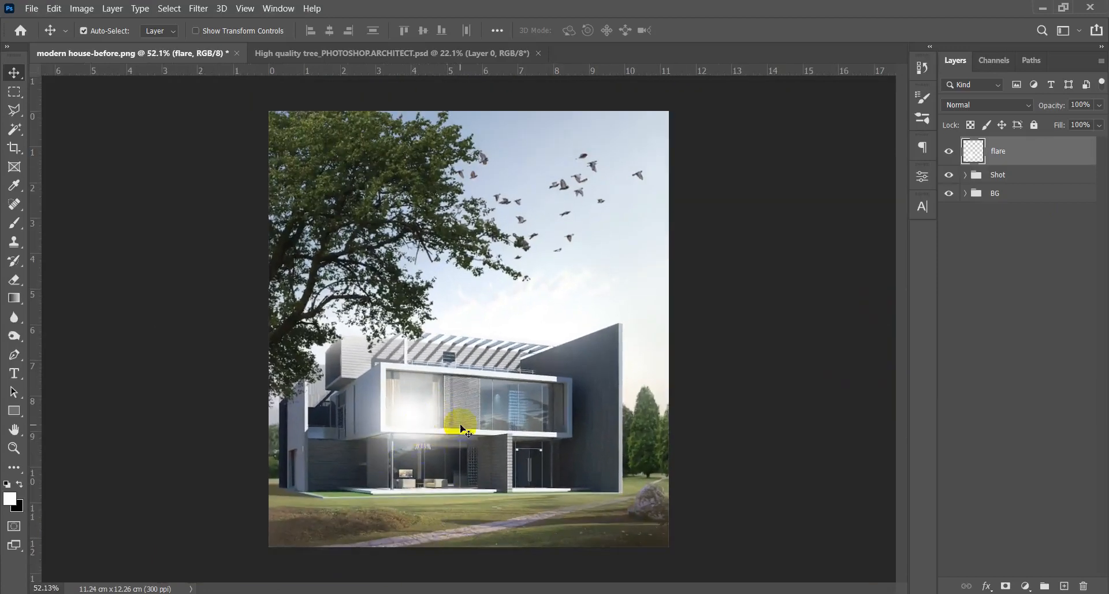
click(949, 151)
click(947, 153)
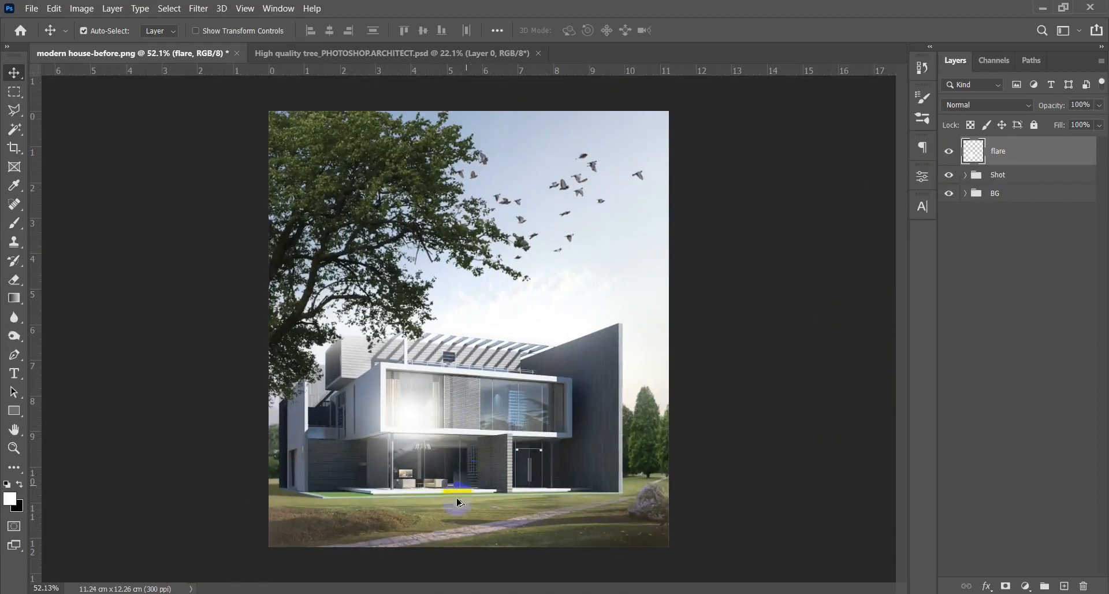
scroll(458, 503, up, 5)
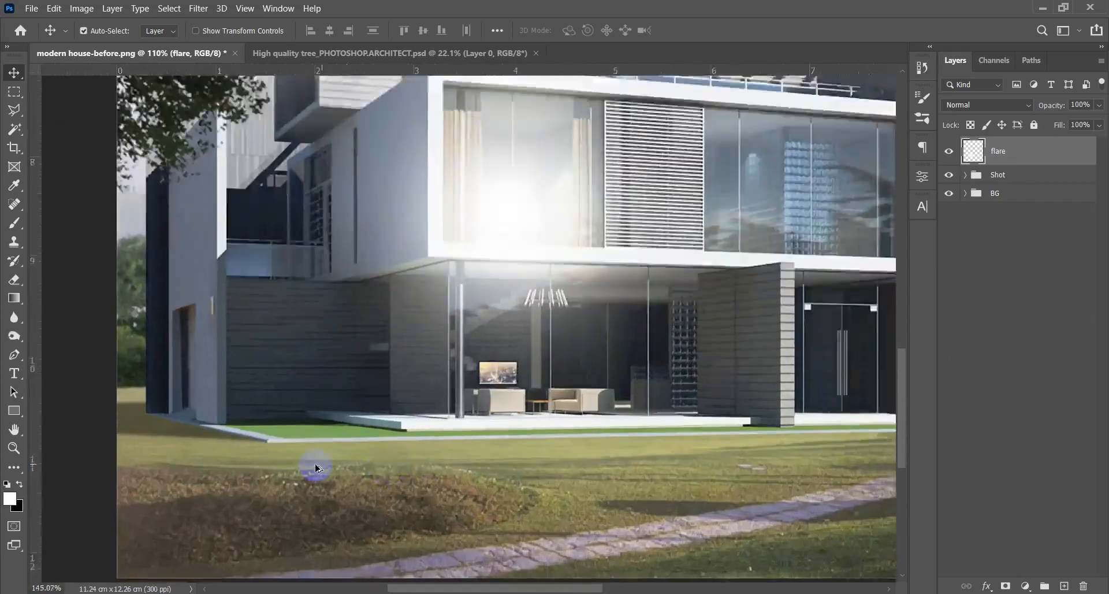
scroll(316, 468, up, 2)
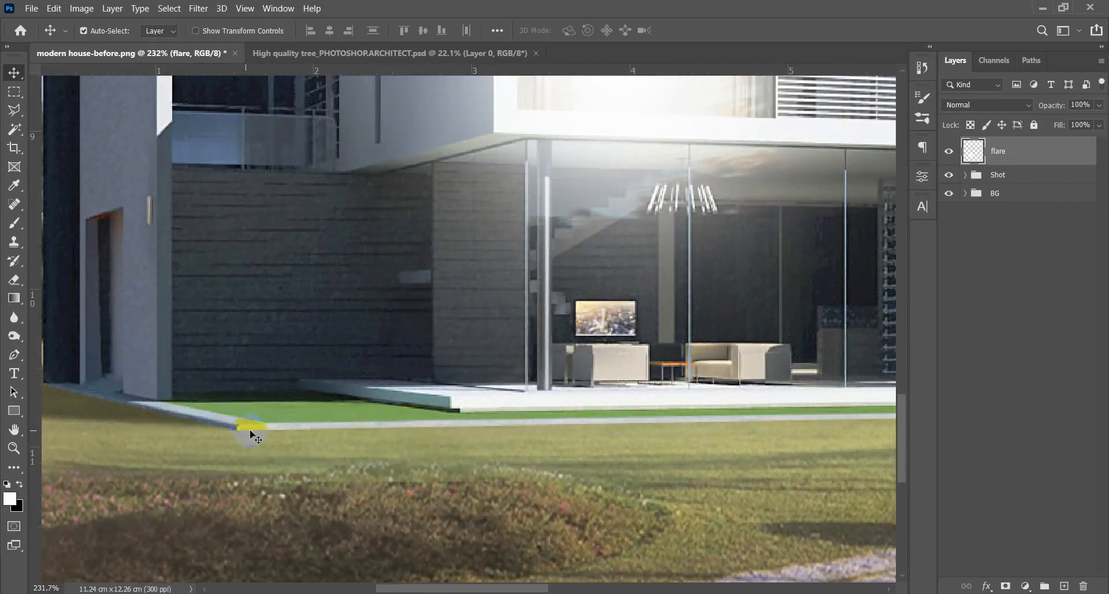
key(space)
drag(500, 433, 345, 413)
drag(693, 439, 454, 461)
drag(345, 459, 746, 474)
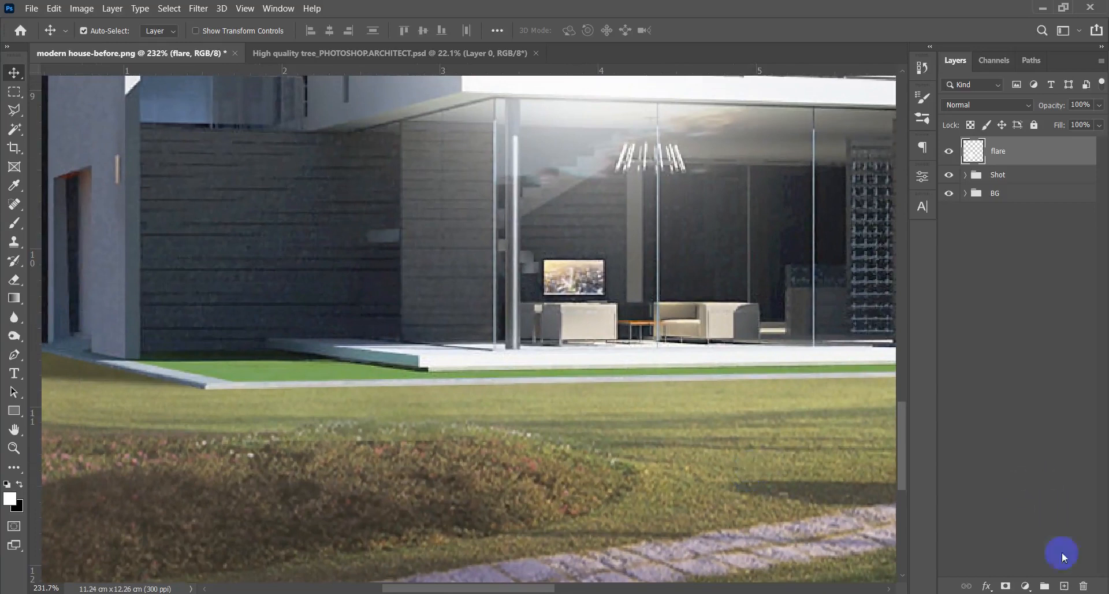
Add a new layer above the flare layer and name it grass.
click(1065, 587)
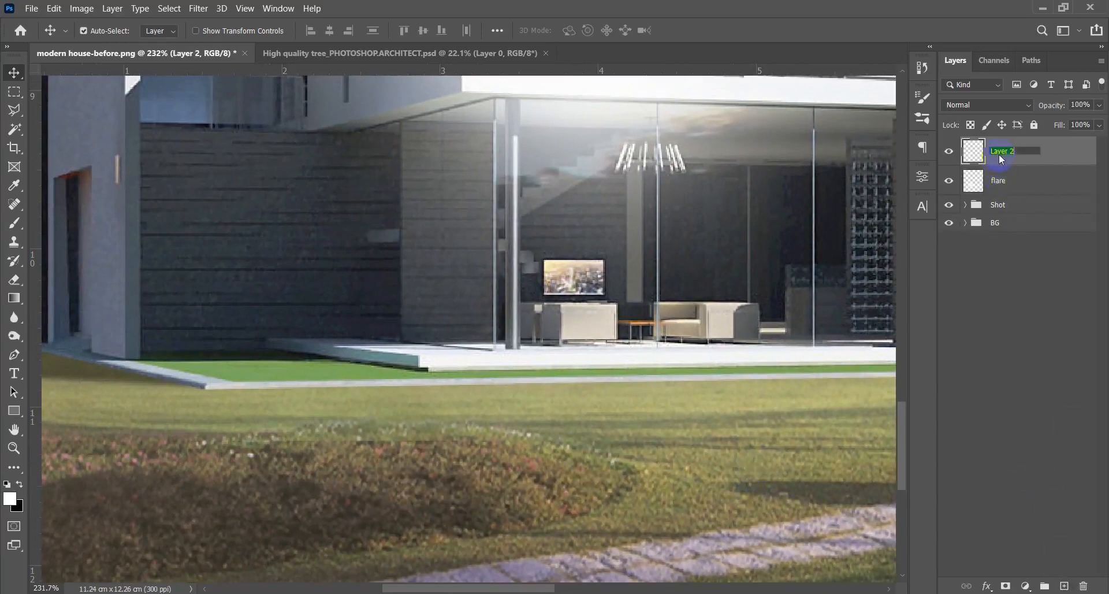
click(735, 295)
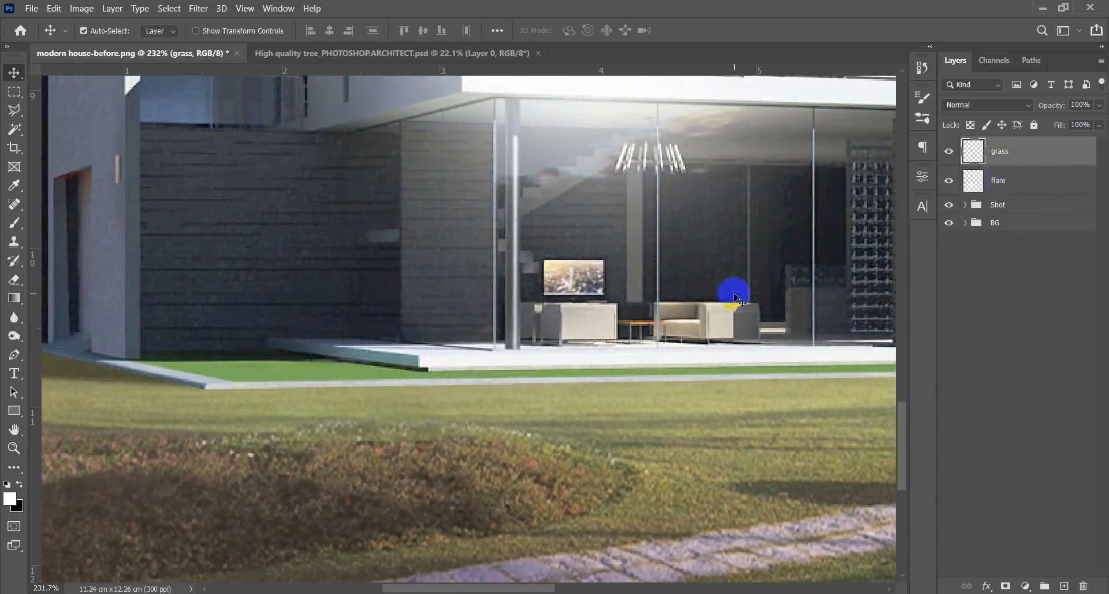
scroll(421, 391, down, 7)
scroll(331, 440, up, 8)
drag(353, 385, 345, 453)
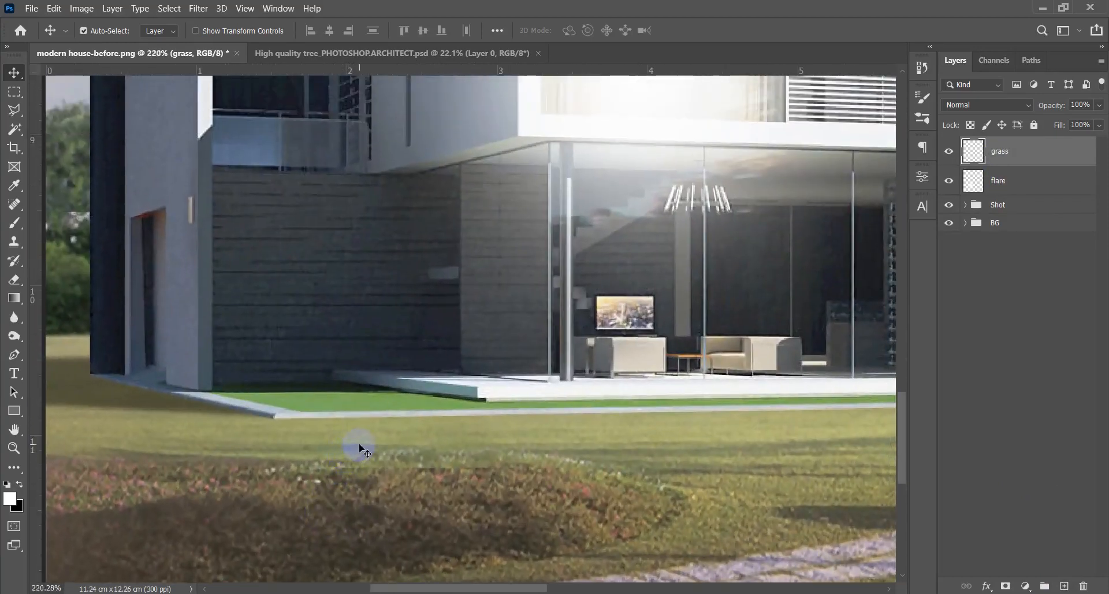
Switch to the Clone Stamp with a grass-shaped tip at 22 px and try stamping grass onto the curb.
click(130, 301)
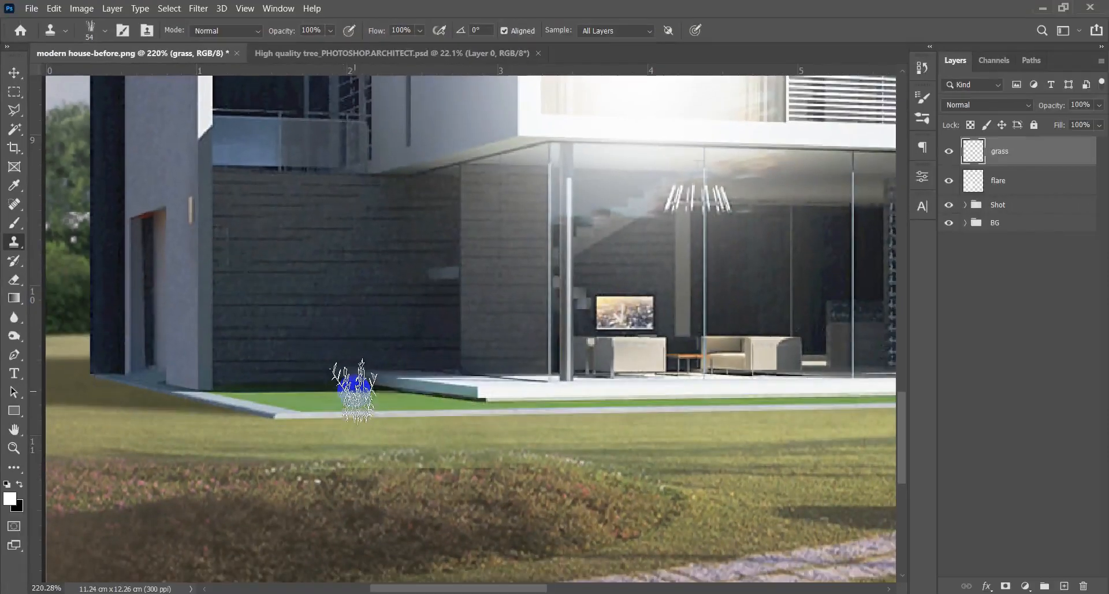
right_click(399, 330)
click(572, 5)
right_click(373, 325)
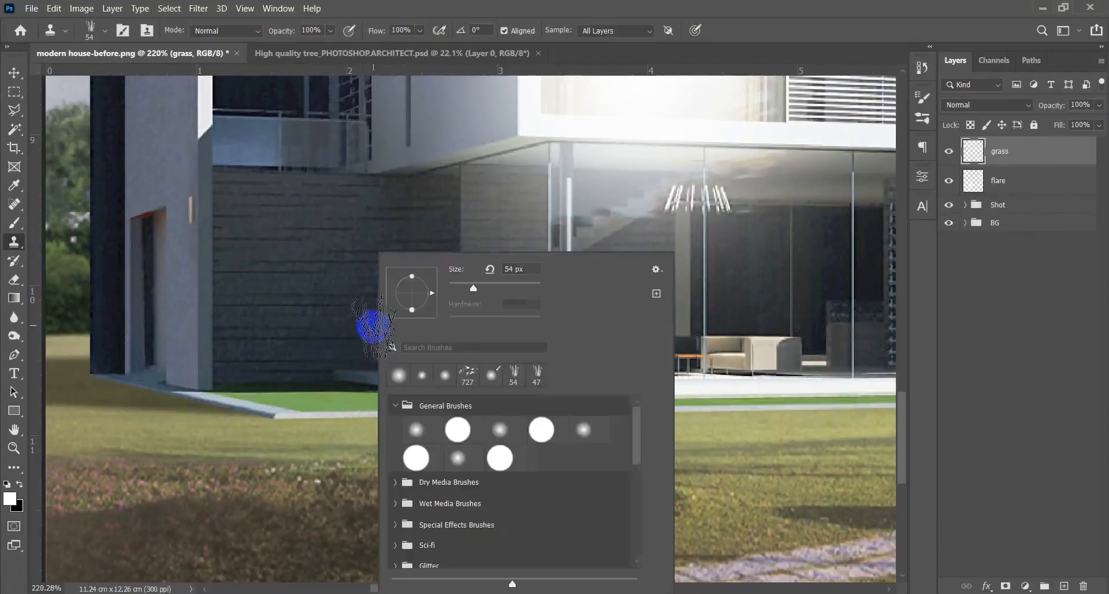
click(395, 405)
scroll(473, 445, down, 10)
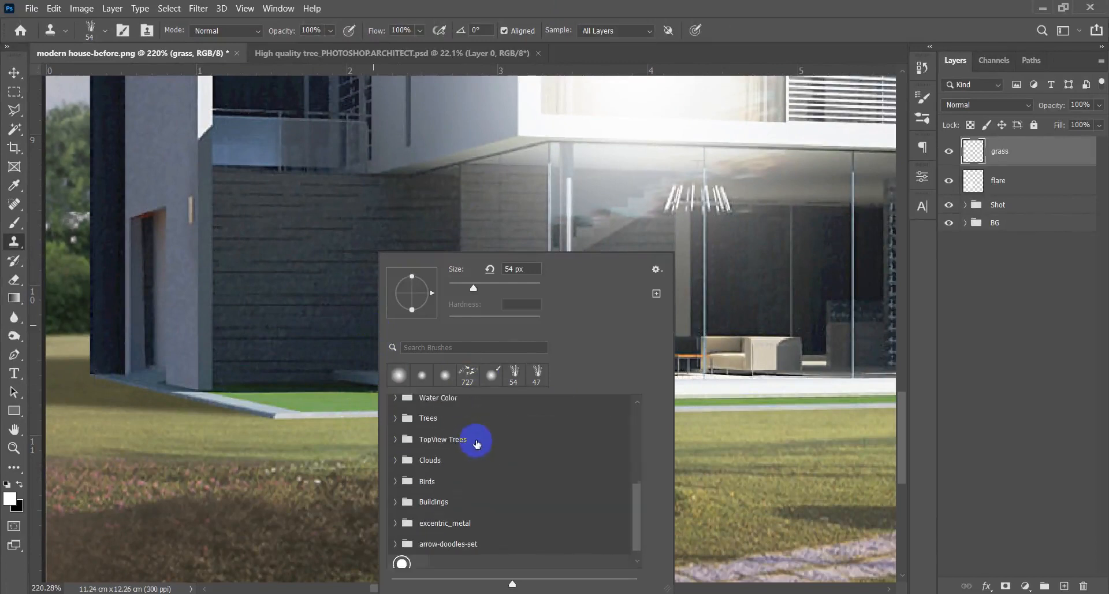
scroll(478, 452, up, 4)
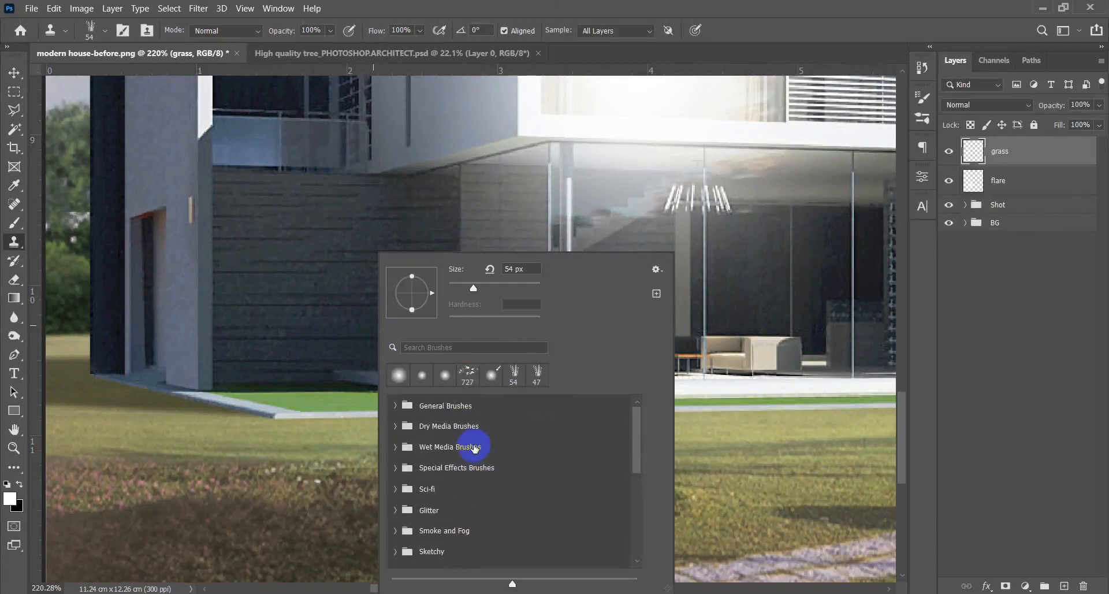
click(511, 382)
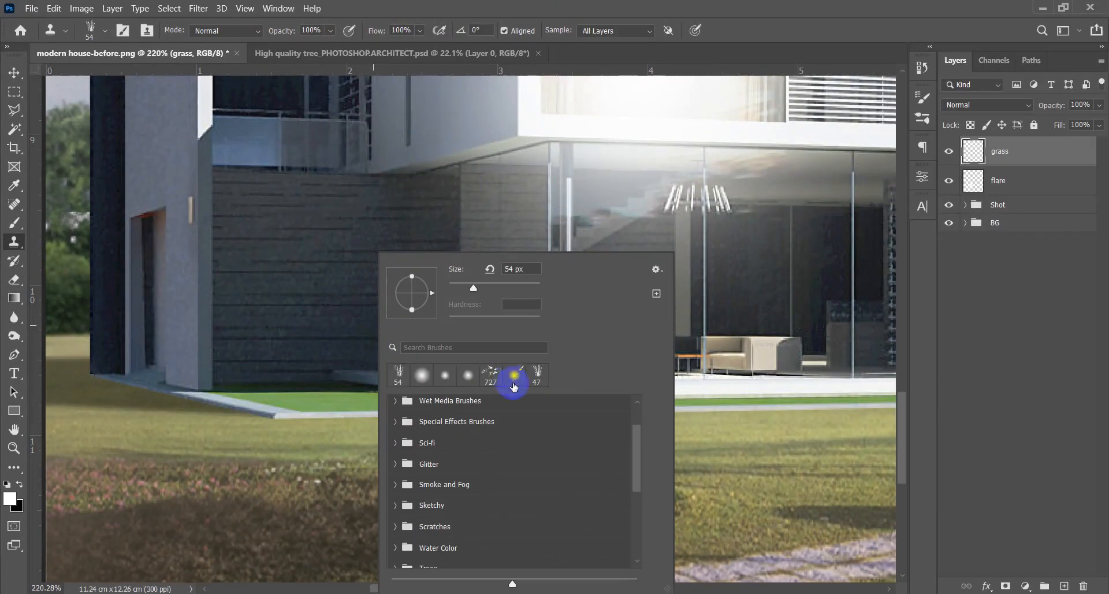
drag(304, 374, 280, 375)
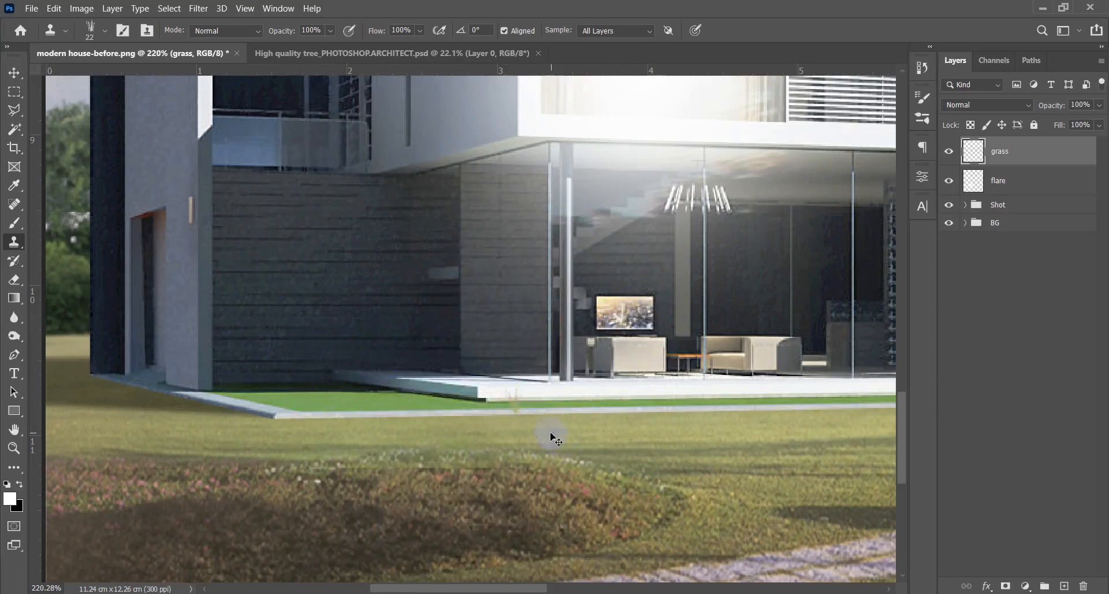
Change the Clone Stamp tip to the 848 px plant-shaped brush from the Trees brush set.
right_click(514, 442)
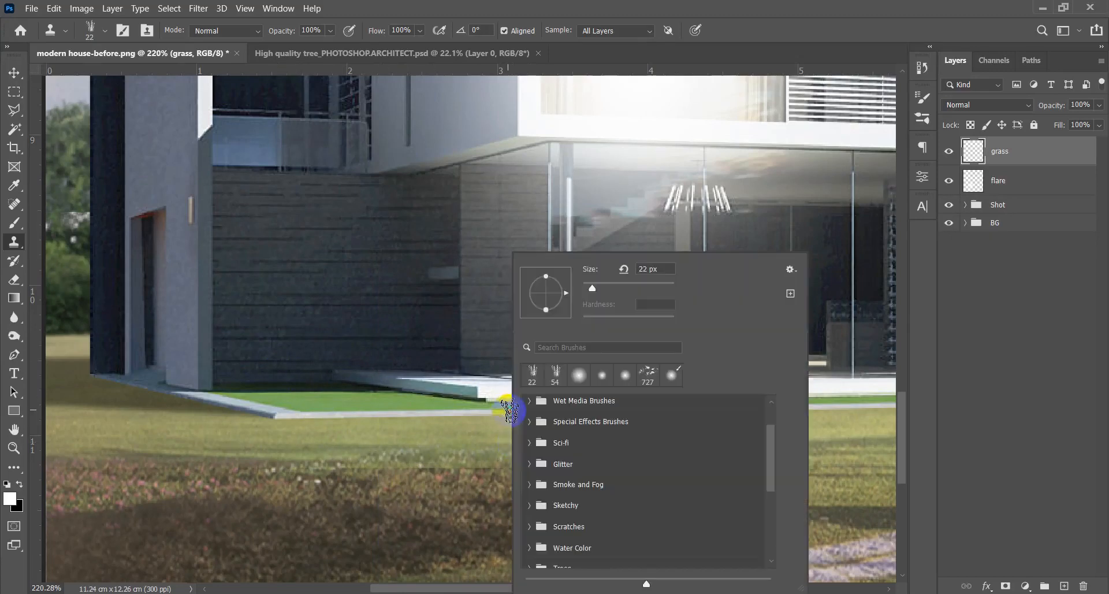
scroll(545, 421, down, 2)
scroll(558, 438, down, 1)
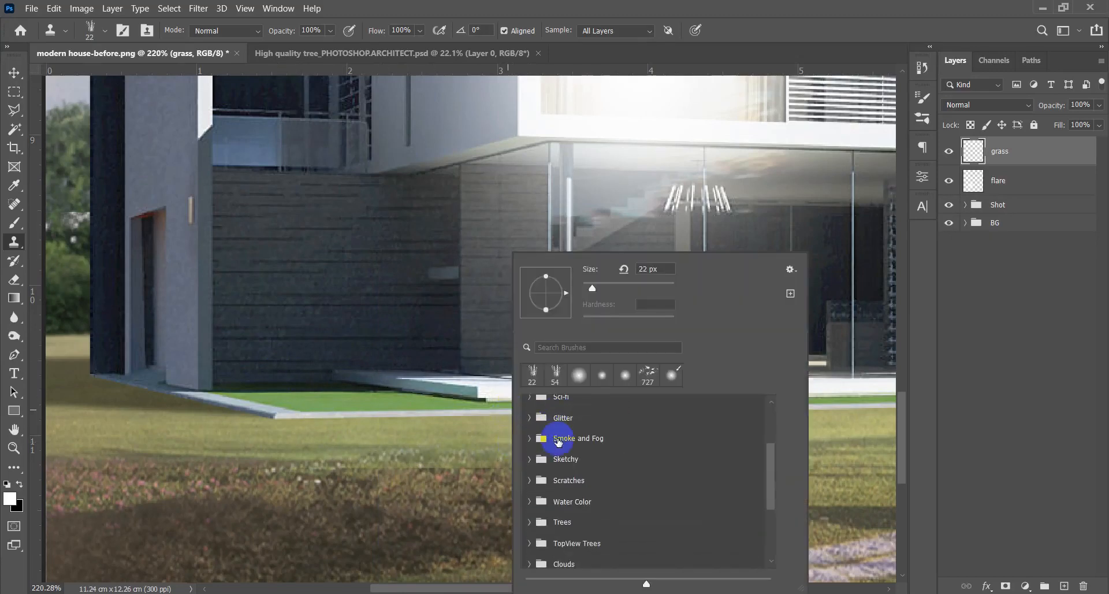
click(527, 527)
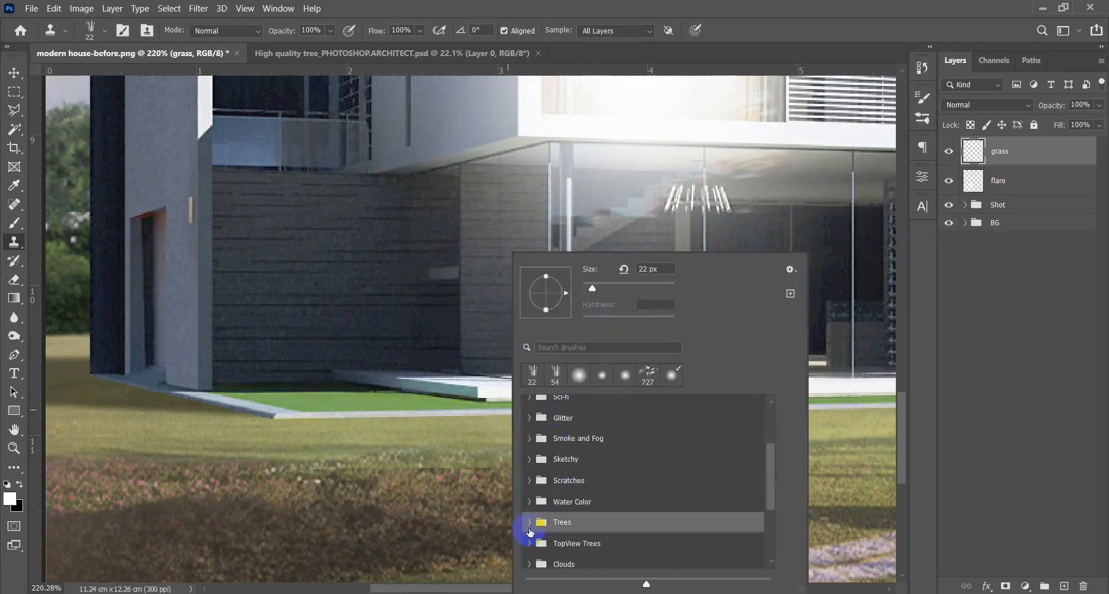
scroll(569, 487, down, 1)
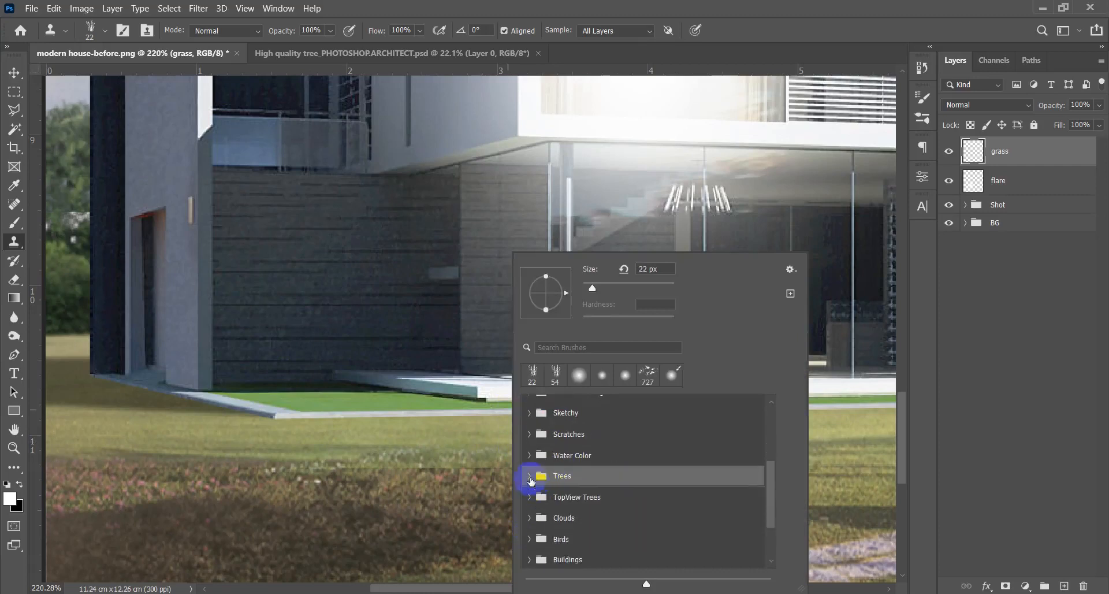
click(529, 477)
scroll(671, 467, down, 6)
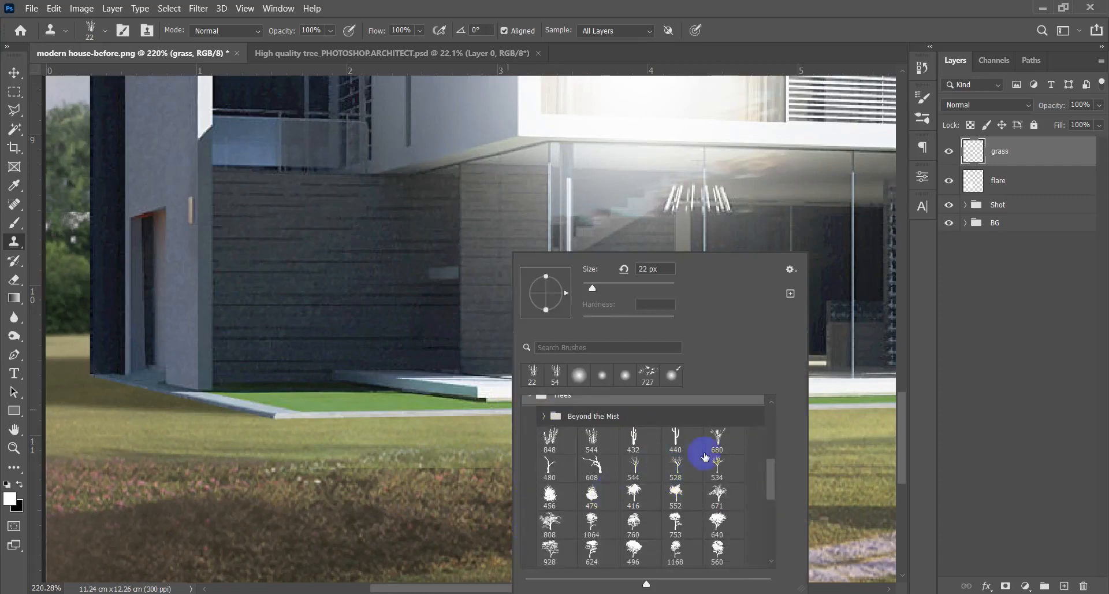
click(718, 442)
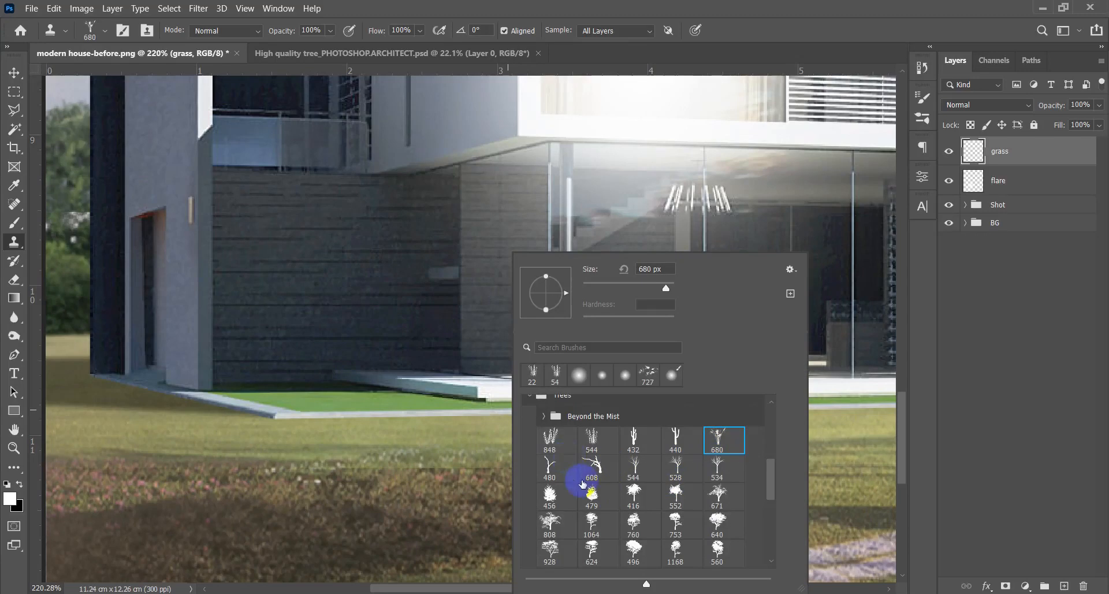
click(557, 447)
Try cloning lawn texture over the curb with the plant-shaped tip reduced to 37 px.
mouse_move(376, 393)
mouse_down()
mouse_move(163, 391)
mouse_move(282, 409)
mouse_move(254, 409)
mouse_up()
drag(344, 415, 131, 412)
drag(433, 404, 329, 404)
click(480, 426)
drag(442, 437, 438, 438)
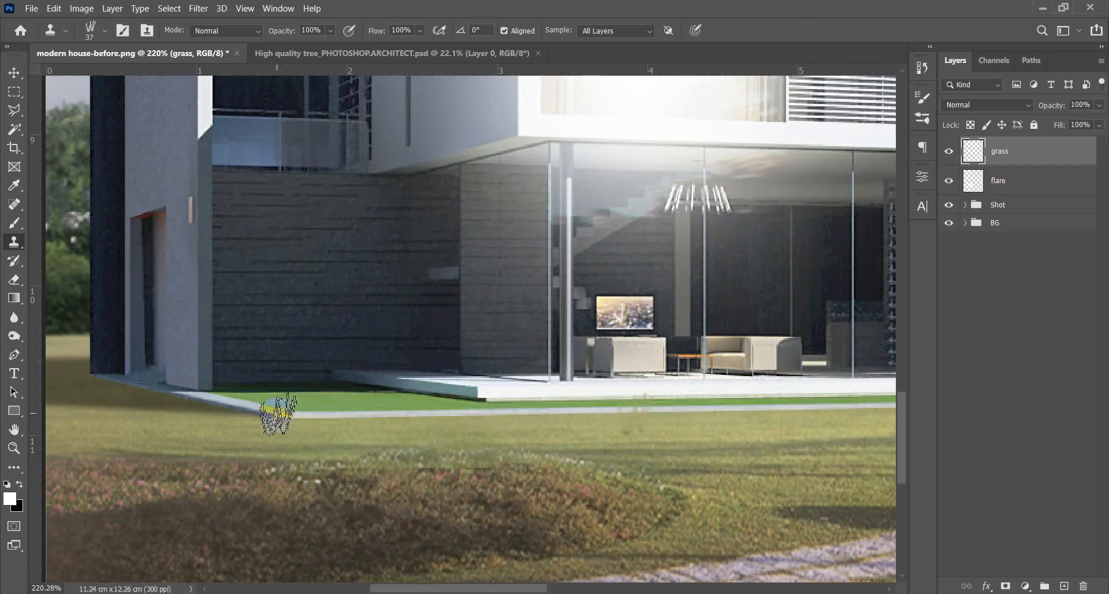
Clone the flower bed's shrubs over the curb corner and adjoining lawn on the grass layer with the tip at 28 px.
drag(302, 416, 291, 416)
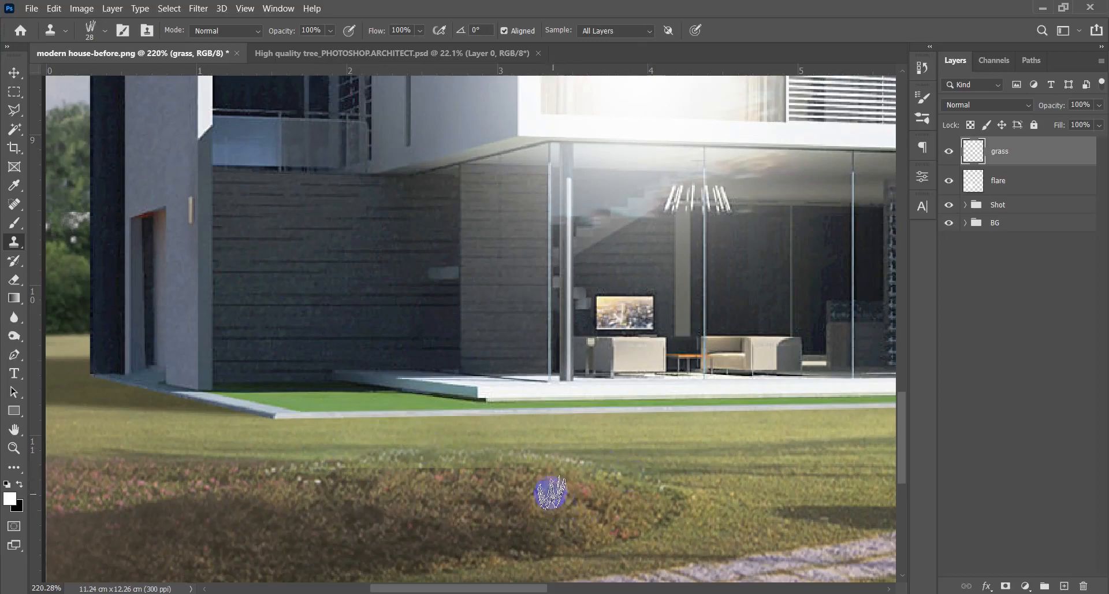
click(291, 415)
mouse_move(290, 415)
mouse_down()
mouse_move(339, 415)
mouse_move(337, 403)
mouse_move(292, 406)
mouse_move(335, 425)
mouse_move(337, 414)
mouse_move(303, 425)
mouse_up()
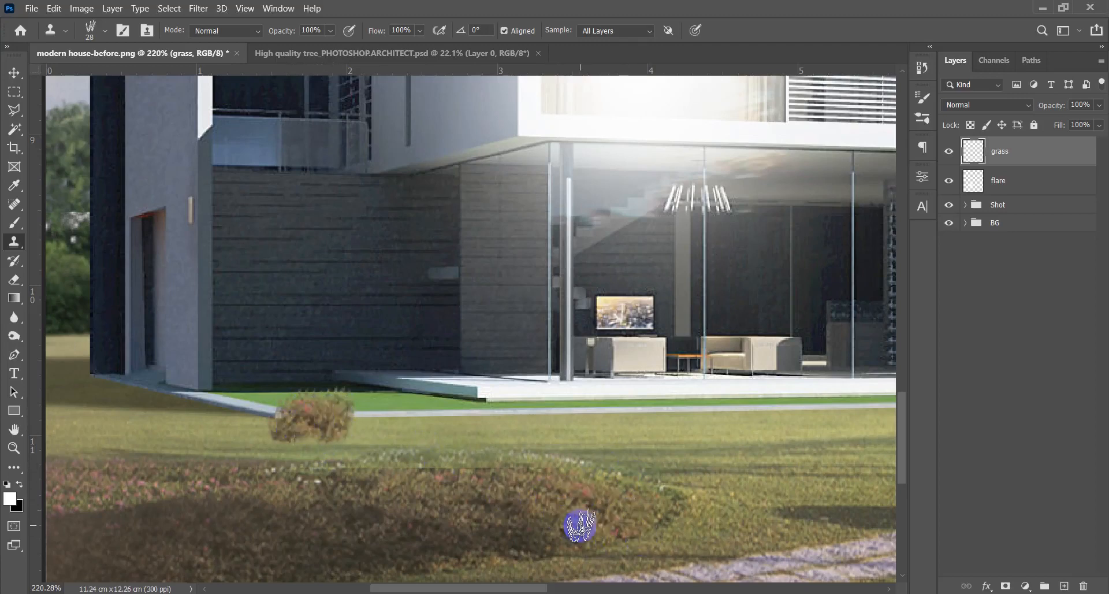
mouse_move(409, 416)
mouse_down()
mouse_move(439, 425)
mouse_move(437, 412)
mouse_move(256, 428)
mouse_move(239, 415)
mouse_move(215, 429)
mouse_move(181, 414)
mouse_move(126, 430)
mouse_move(63, 425)
mouse_move(113, 436)
mouse_move(434, 421)
mouse_up()
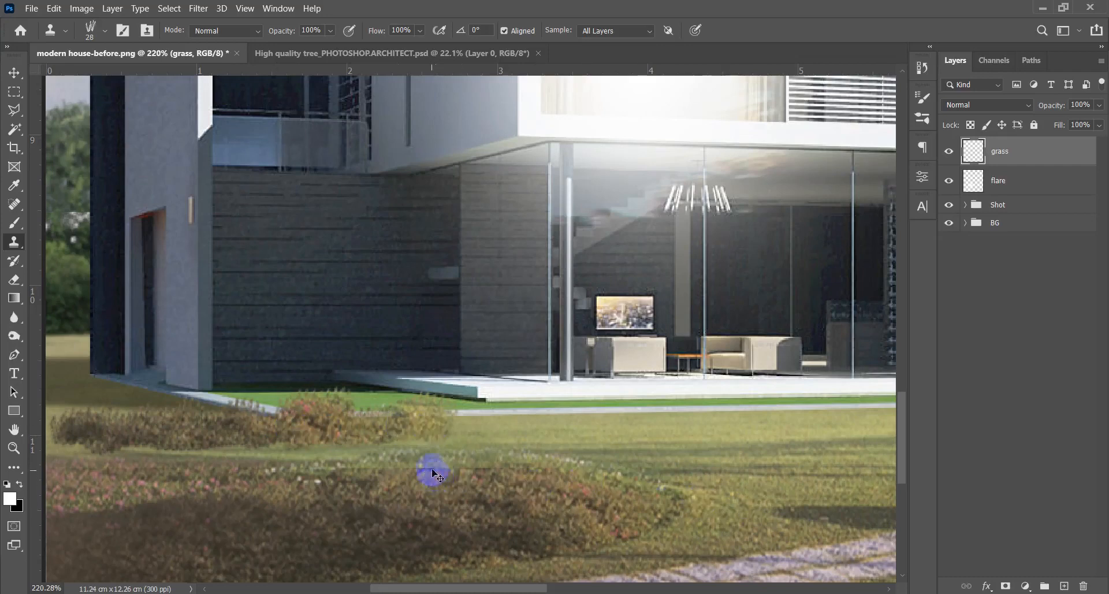
Undo the shrubs cloned over the curb corner and keep the Clone Stamp sampling from All Layers.
key(ctrl+z)
key(ctrl+z)
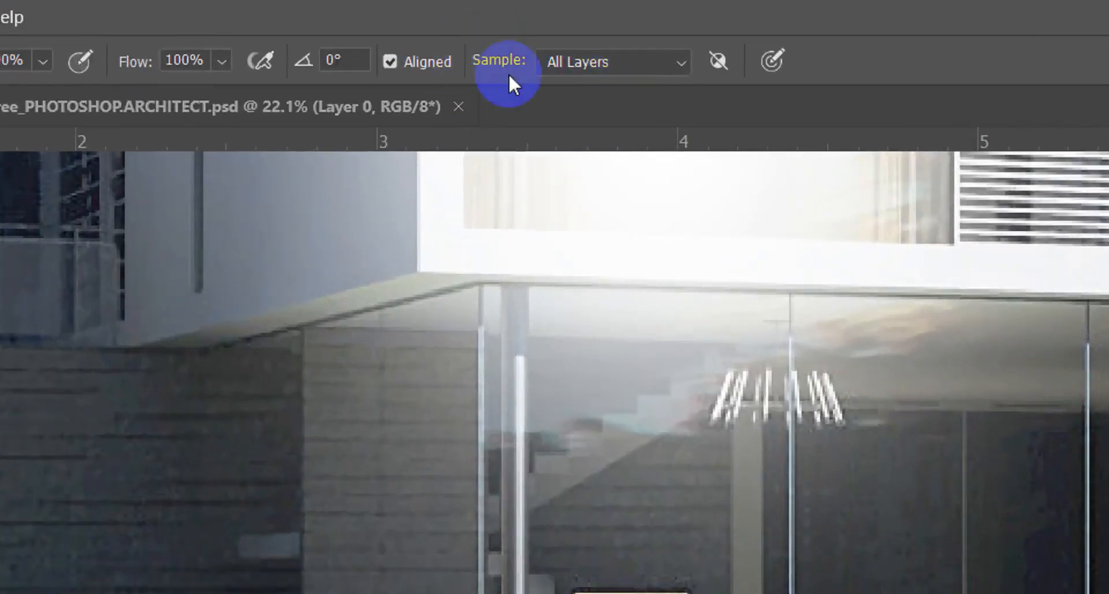
click(684, 62)
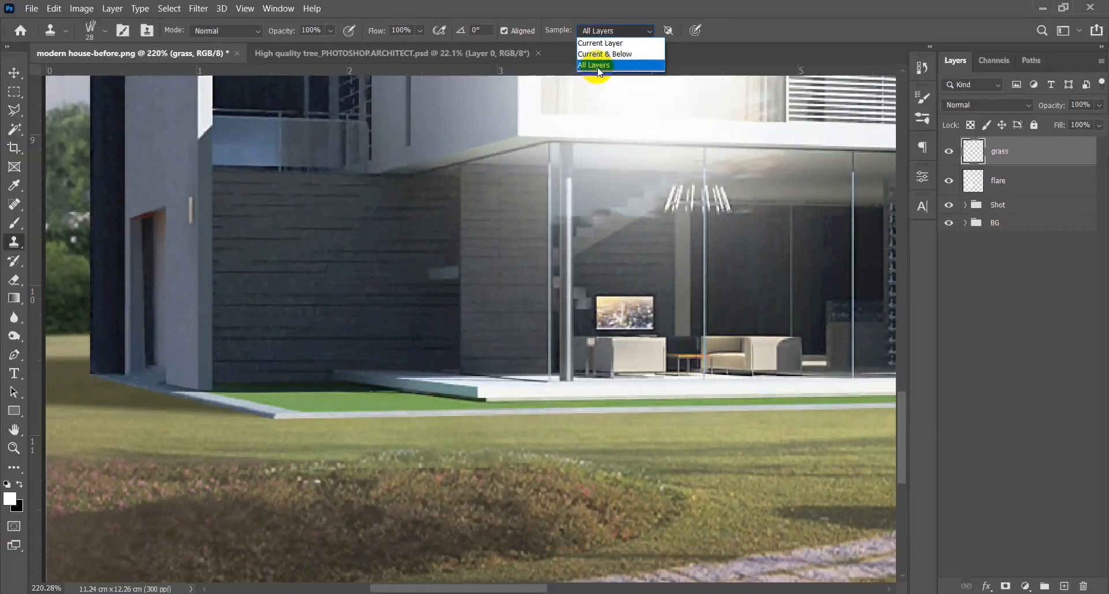
click(633, 12)
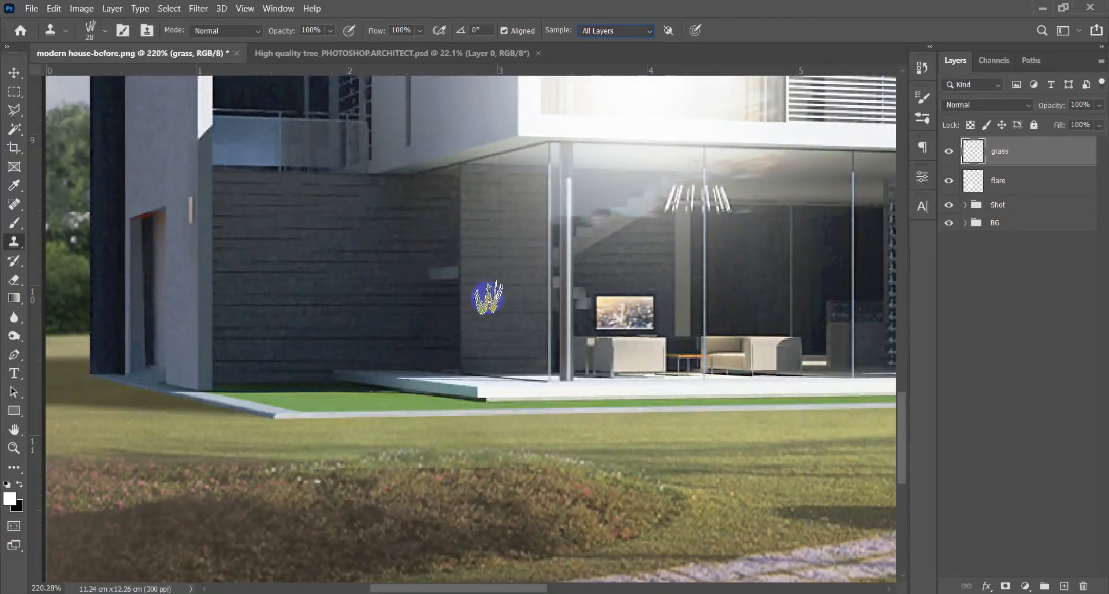
Clone lawn texture over the curb along the house's front at 99% opacity, using the plant tip at 24 px and 13 px.
alt+right_click(299, 438)
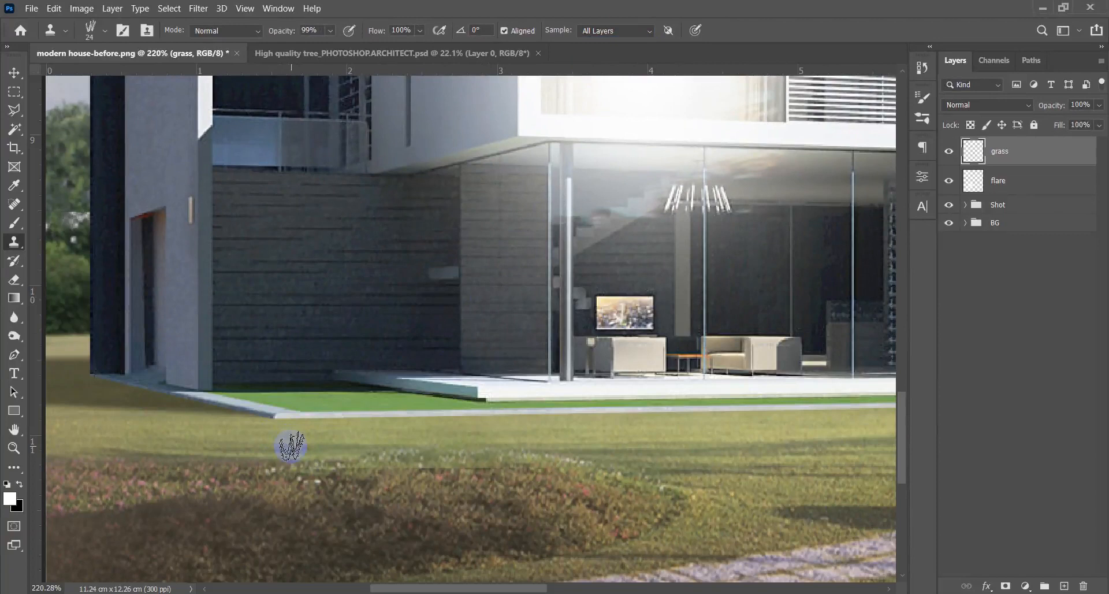
drag(283, 415, 585, 412)
alt+right_click(587, 409)
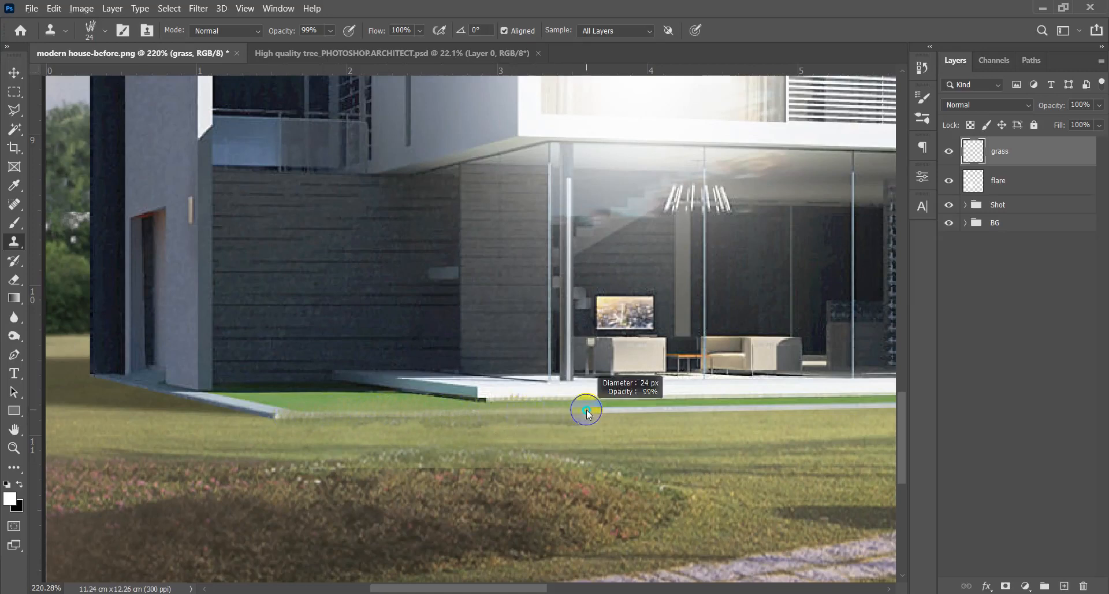
mouse_move(748, 411)
mouse_down()
mouse_move(502, 446)
mouse_move(294, 456)
mouse_move(455, 460)
mouse_move(541, 441)
mouse_move(693, 457)
mouse_move(579, 505)
mouse_up()
alt+right_click(693, 460)
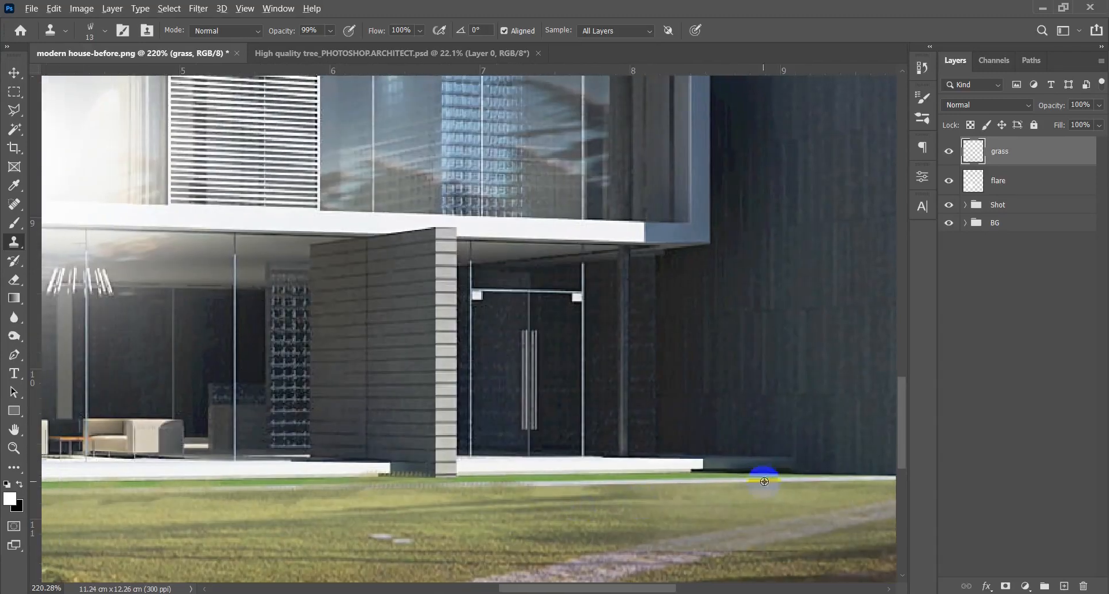
drag(770, 486, 553, 509)
Clone grass tufts along the base and outer corner of the tall dark wall beside the entrance, with the tip reduced to 30 px.
alt+right_click(610, 504)
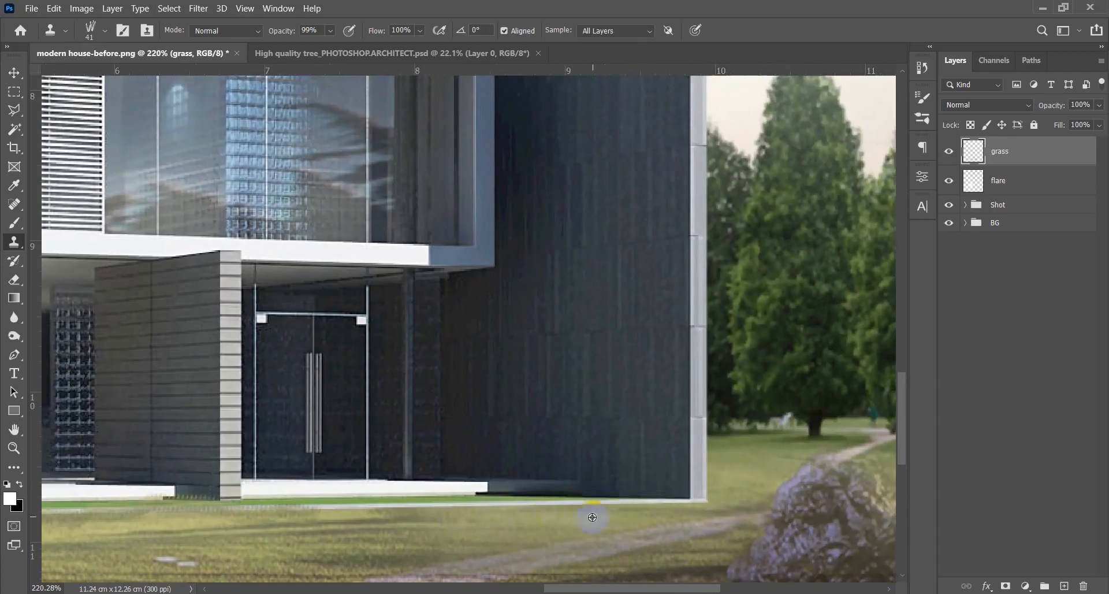
alt+click(556, 523)
alt+right_click(601, 495)
drag(604, 495, 693, 495)
alt+right_click(639, 498)
alt+click(565, 524)
click(706, 492)
click(667, 493)
click(685, 467)
click(677, 493)
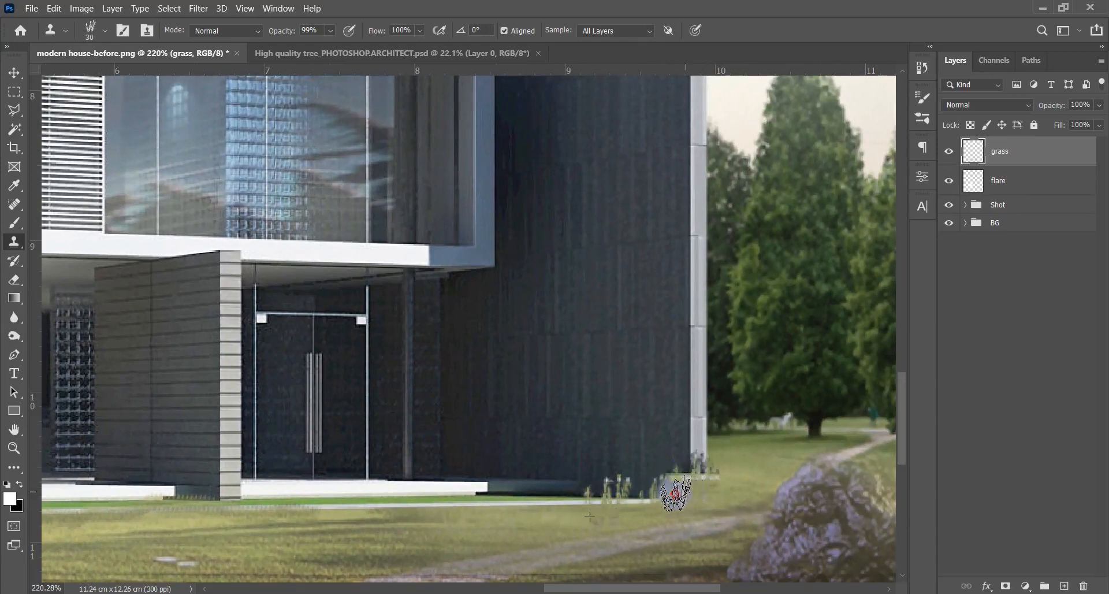
Clone lawn over the slanted curb at the house's left corner with the tip at 23 px.
scroll(575, 514, down, 6)
drag(279, 511, 478, 483)
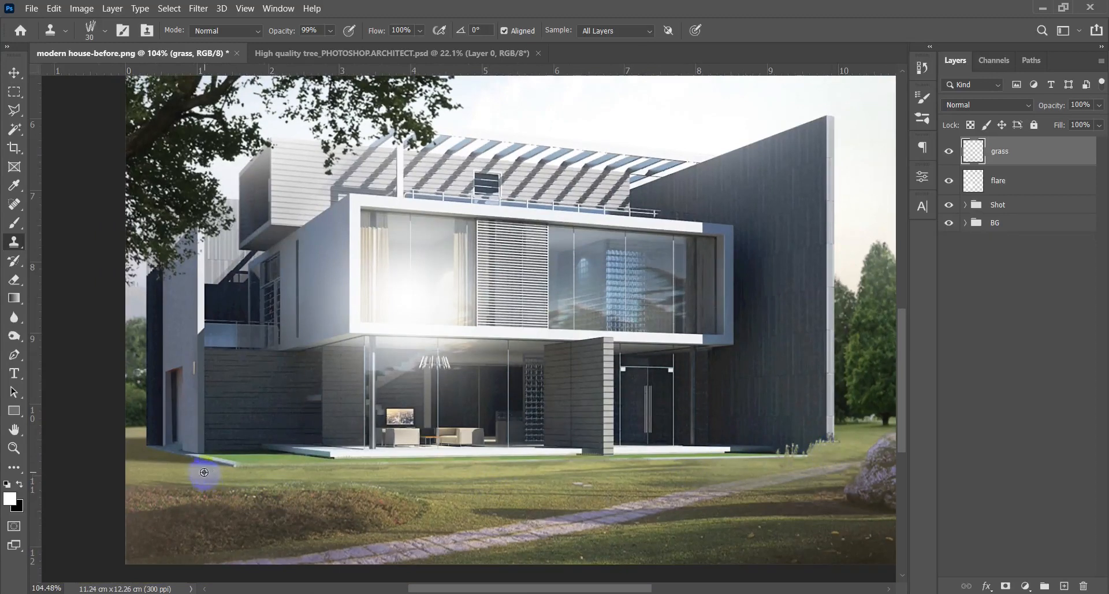
scroll(204, 472, up, 5)
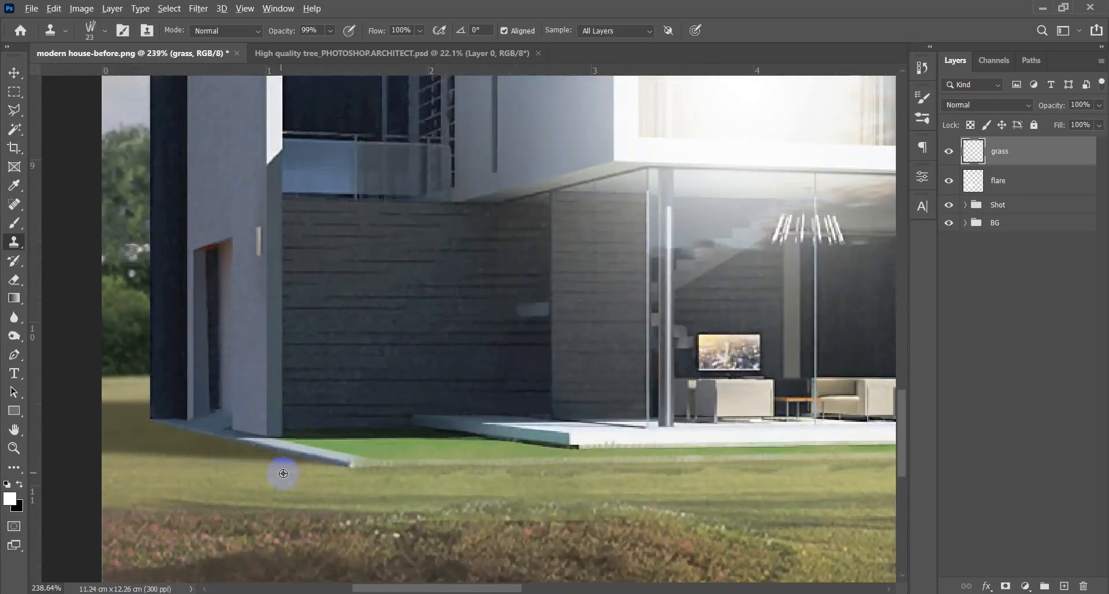
mouse_move(347, 470)
mouse_down()
mouse_move(172, 421)
mouse_move(204, 468)
mouse_up()
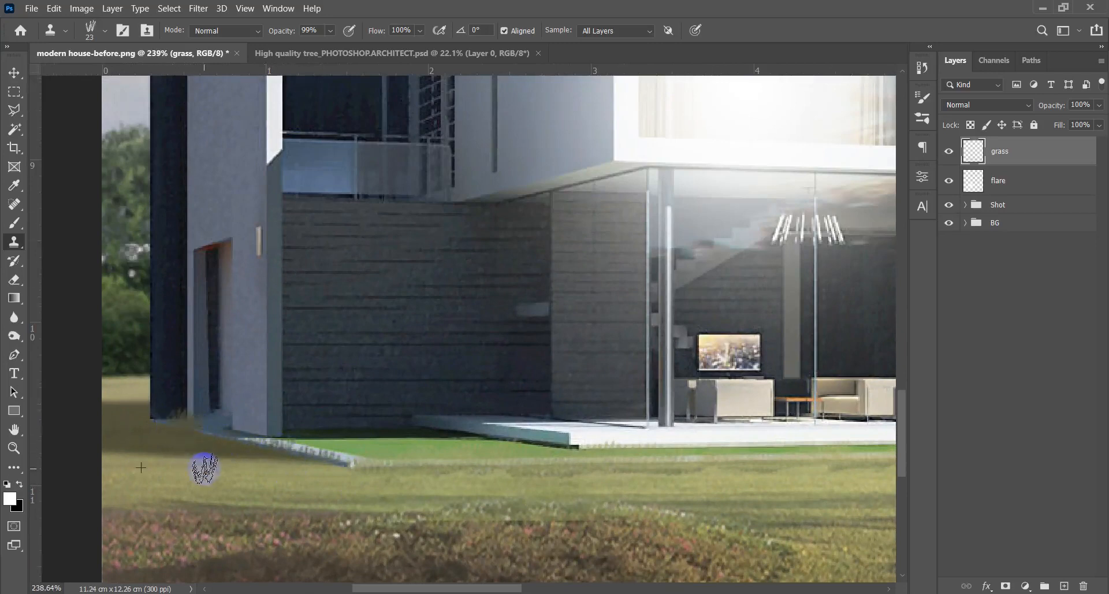
Examine how the cloned grass blends the house's base into the lawn across the whole composition.
key(v)
key(ctrl+0)
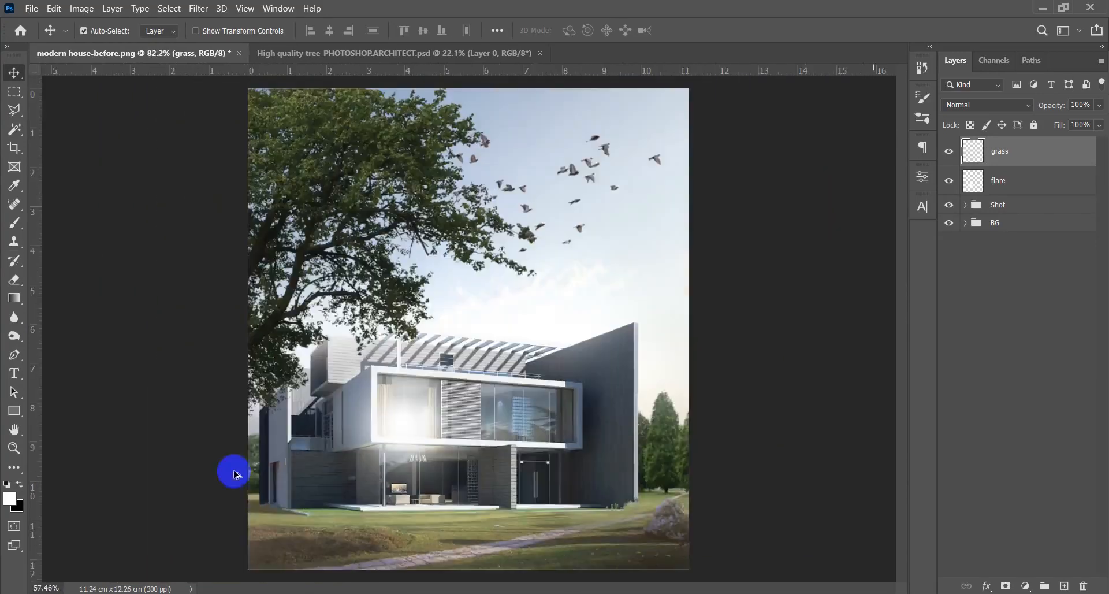
scroll(326, 520, up, 4)
scroll(329, 522, down, 4)
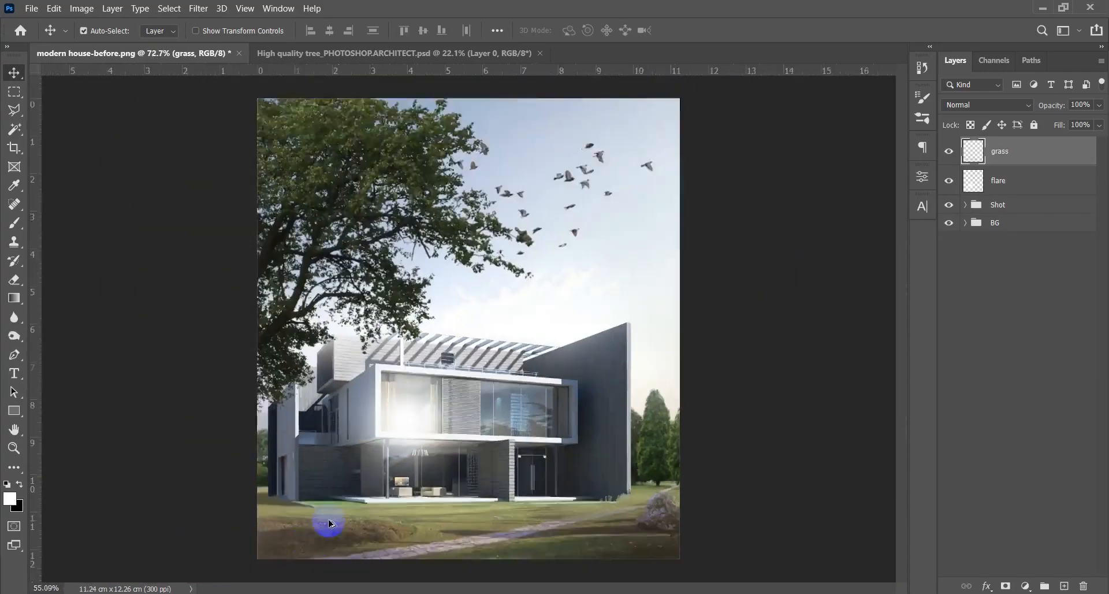
scroll(331, 523, down, 1)
scroll(341, 482, down, 2)
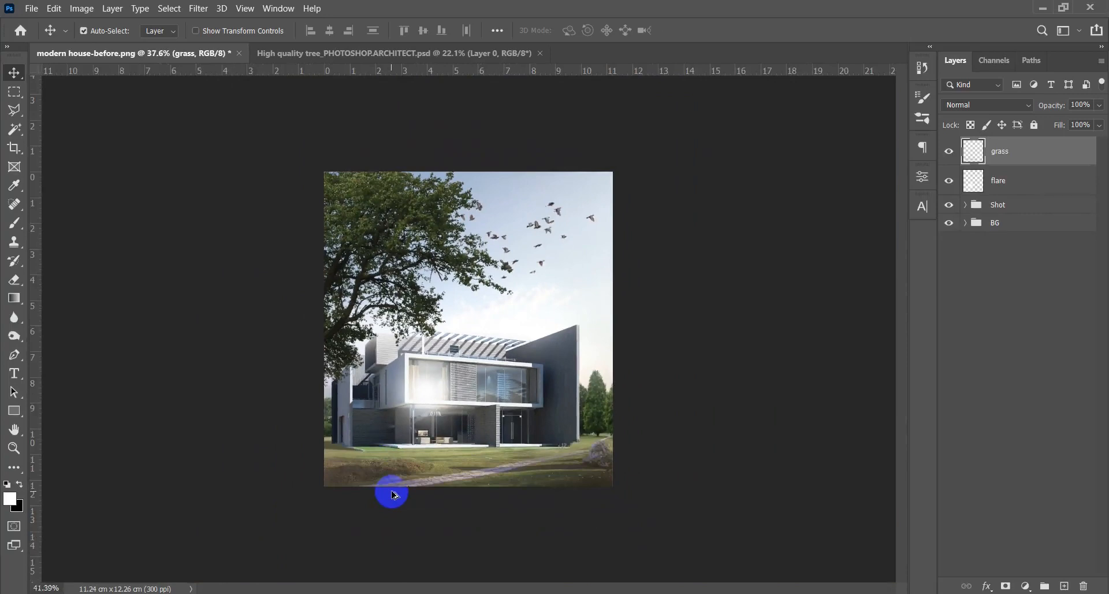
scroll(393, 494, up, 3)
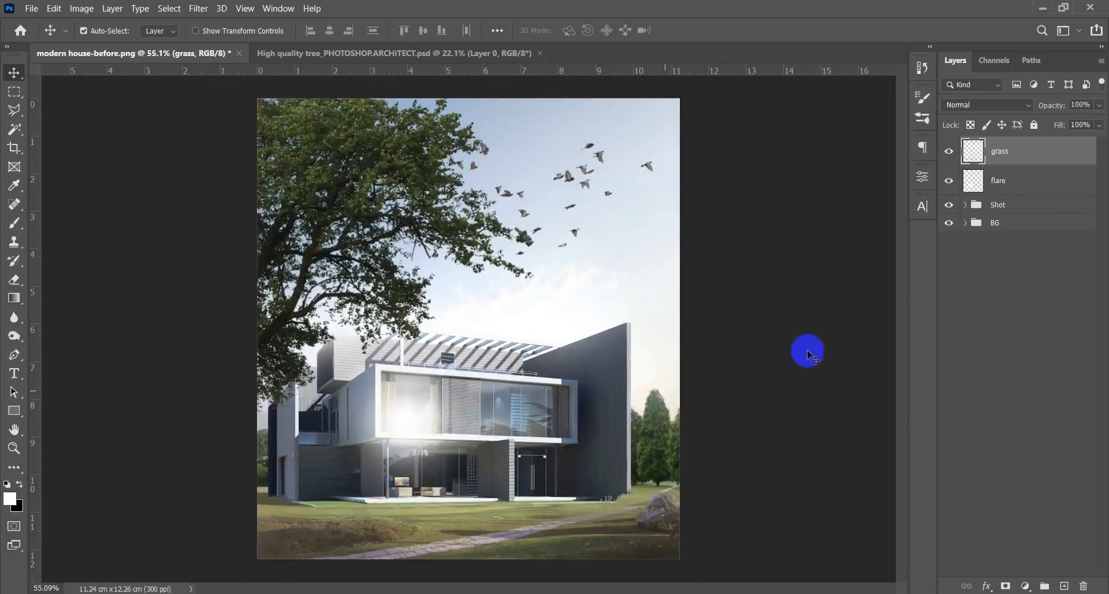
Add a layer named glow and draw a white-to-transparent radial gradient from the sky's right edge toward the house.
click(1064, 585)
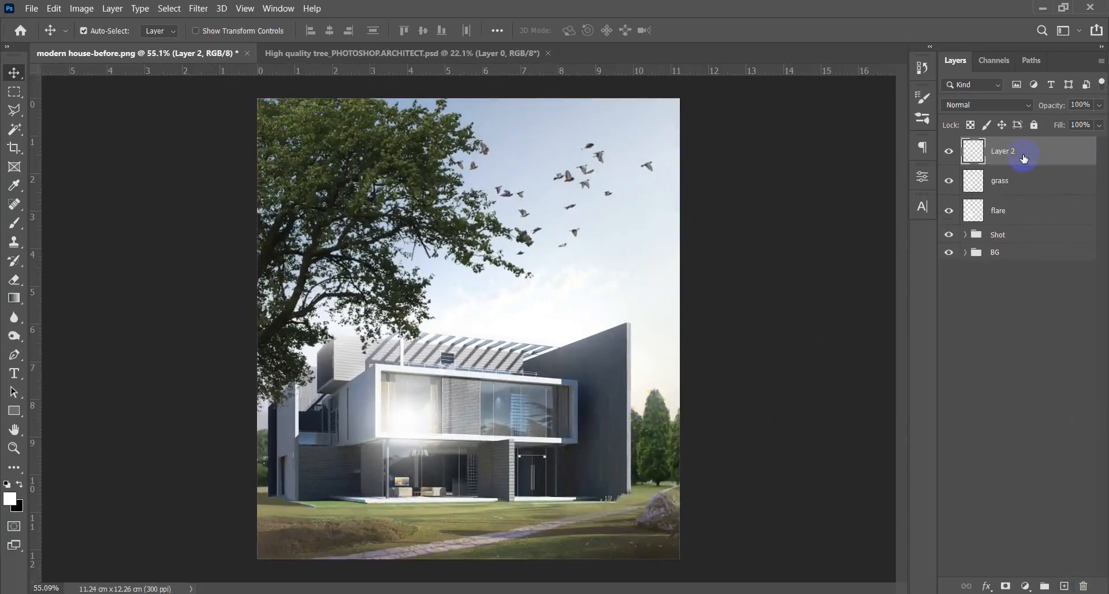
key(Return)
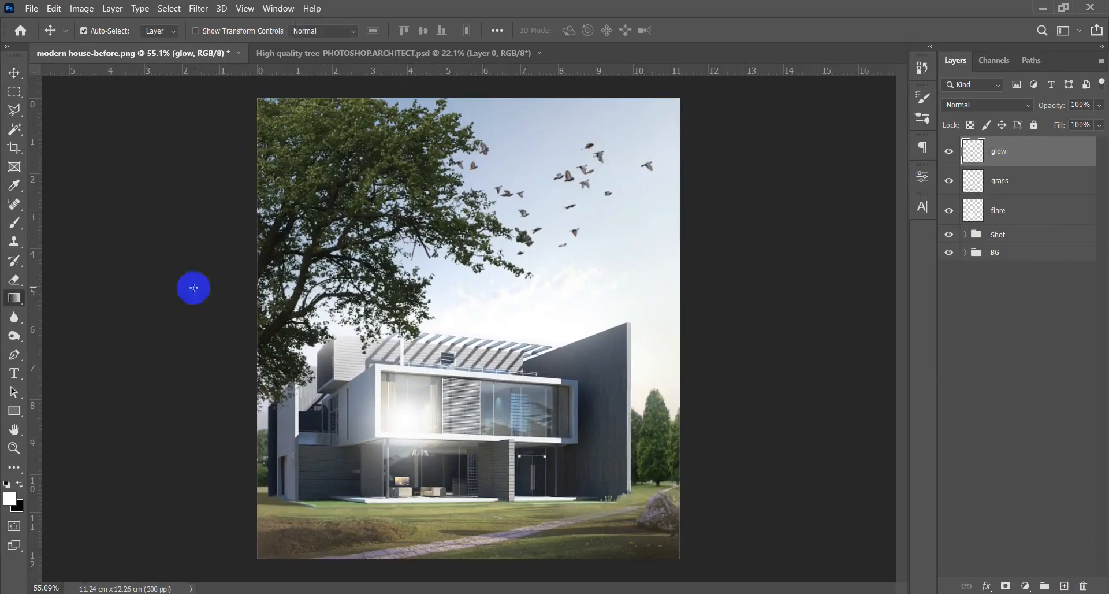
click(26, 305)
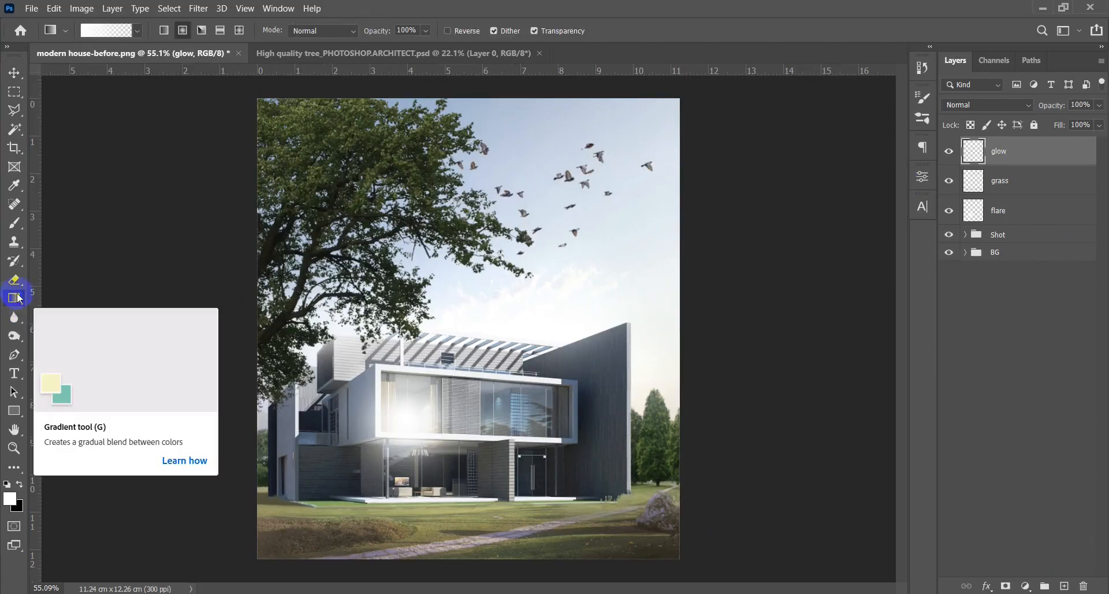
click(94, 37)
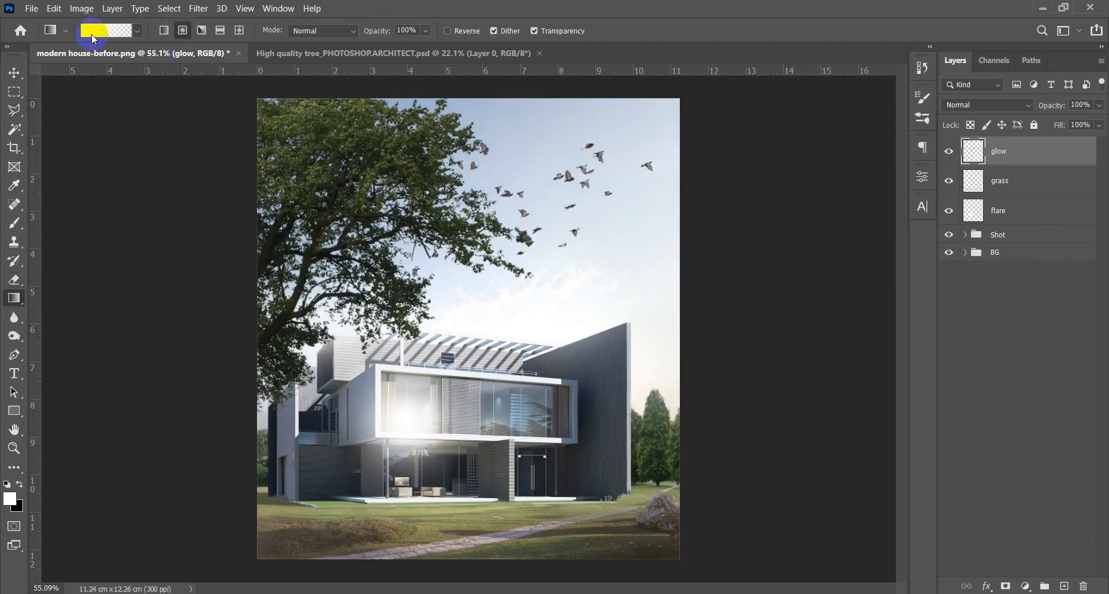
drag(707, 199, 493, 357)
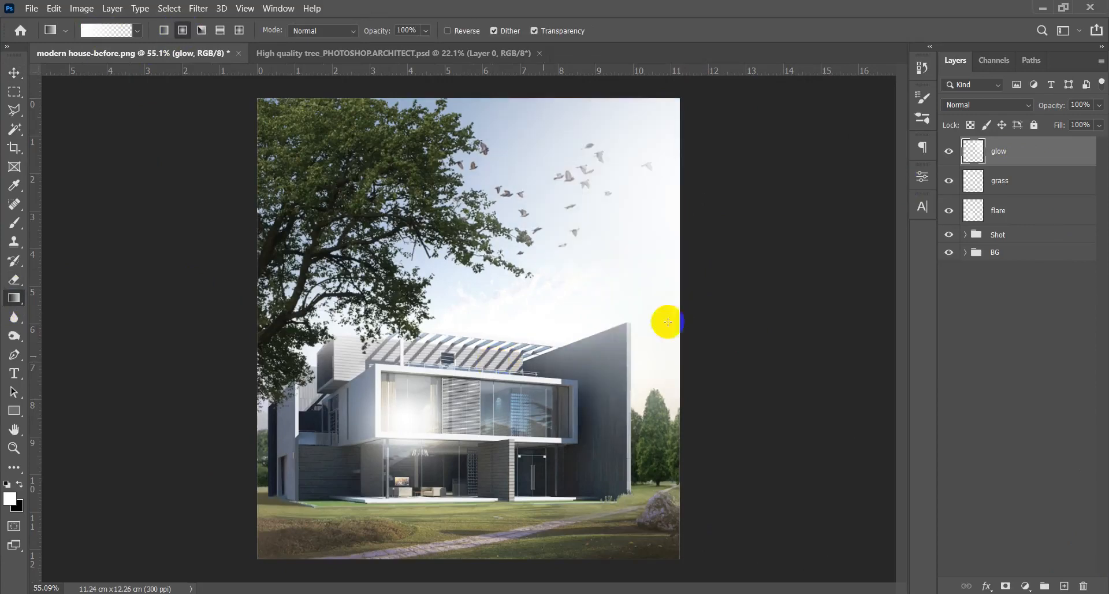
Set the glow layer's blend mode to Screen and its opacity to 57%.
drag(1020, 105, 984, 226)
drag(1051, 106, 1043, 109)
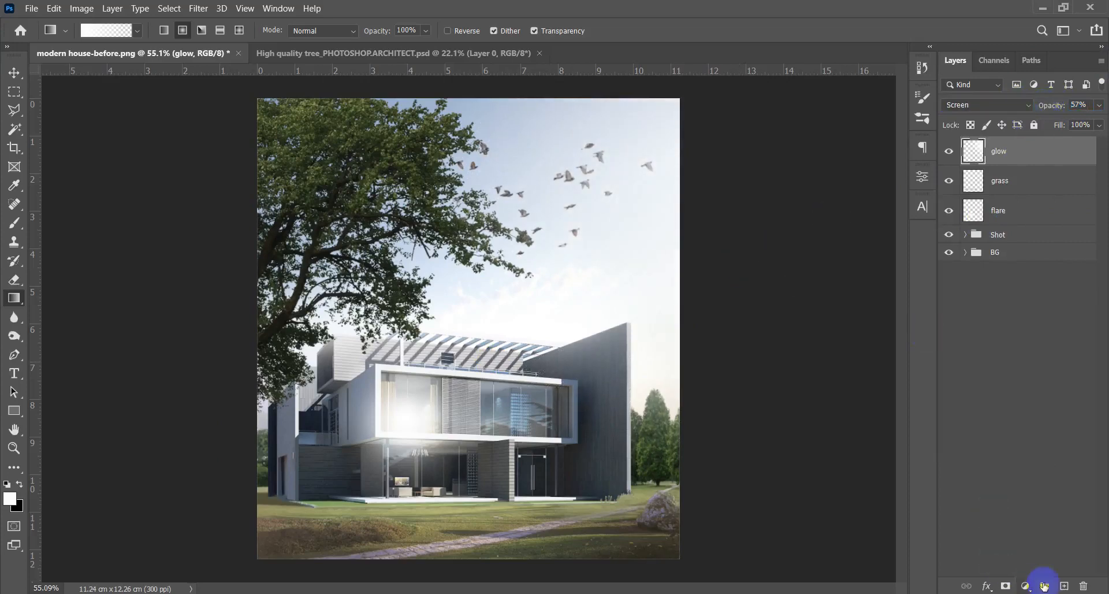
Add a layer named depth and draw a black-to-transparent linear gradient upward from the image's bottom edge over the foreground.
click(1064, 586)
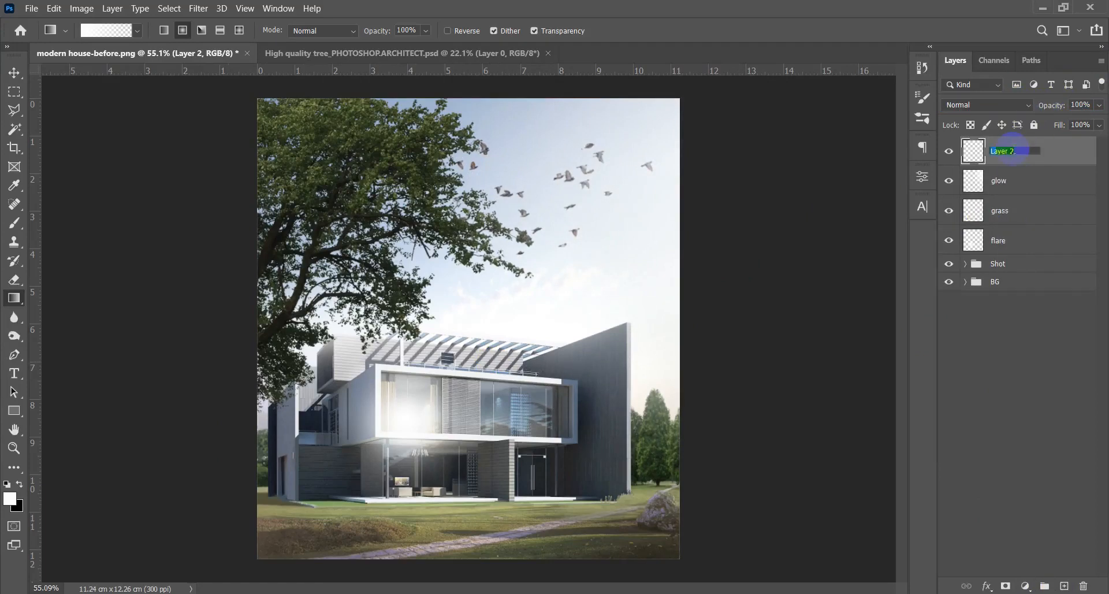
key(Return)
click(183, 30)
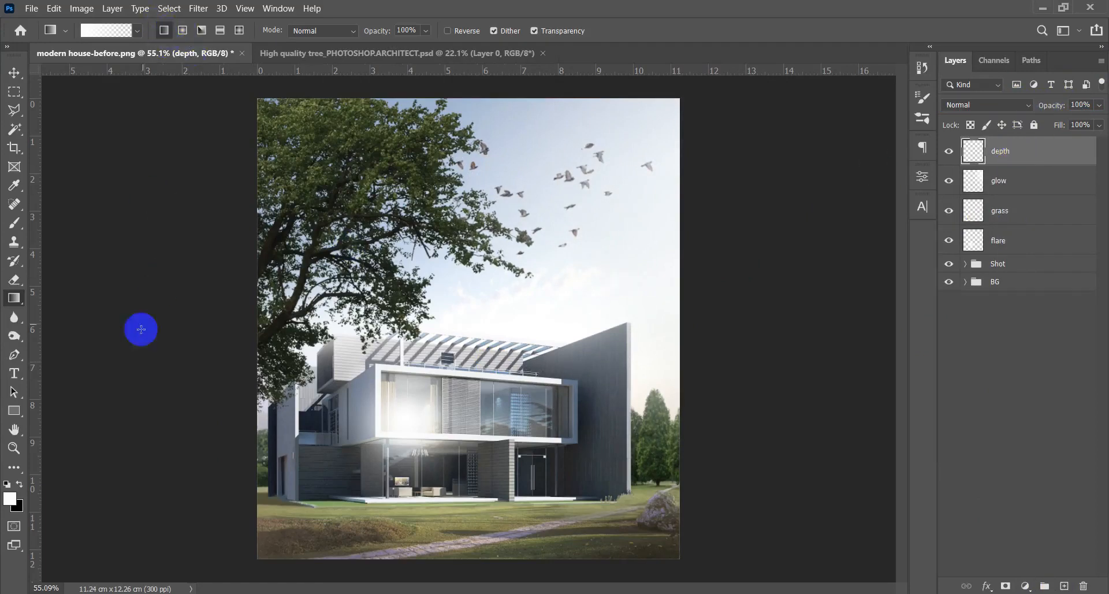
click(19, 485)
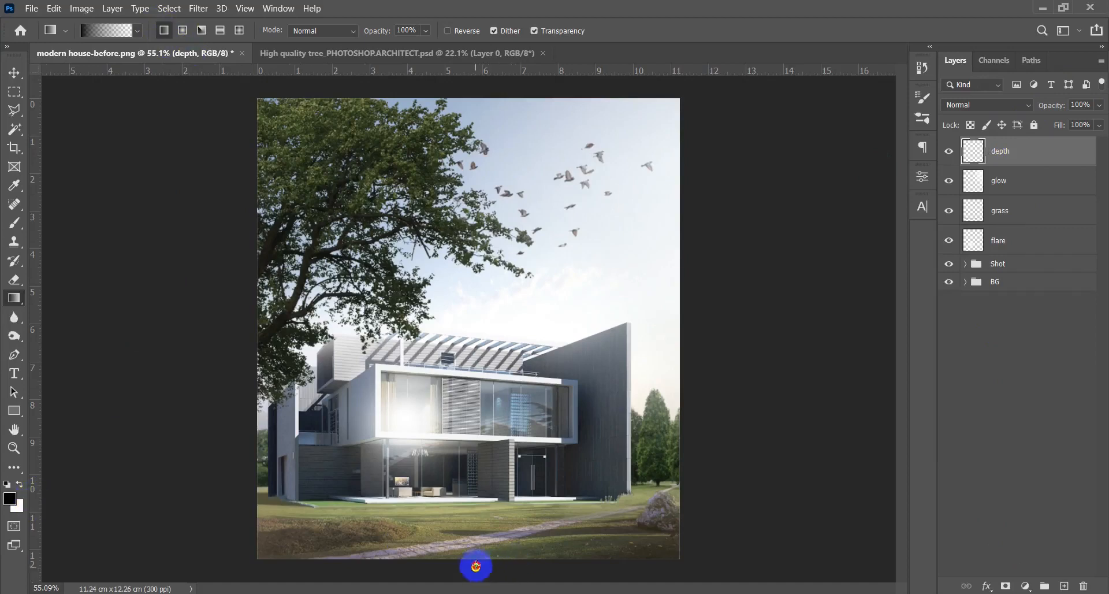
drag(476, 566, 470, 527)
Reduce the depth layer's opacity to 26%.
drag(1062, 106, 519, 148)
drag(1043, 112, 1050, 109)
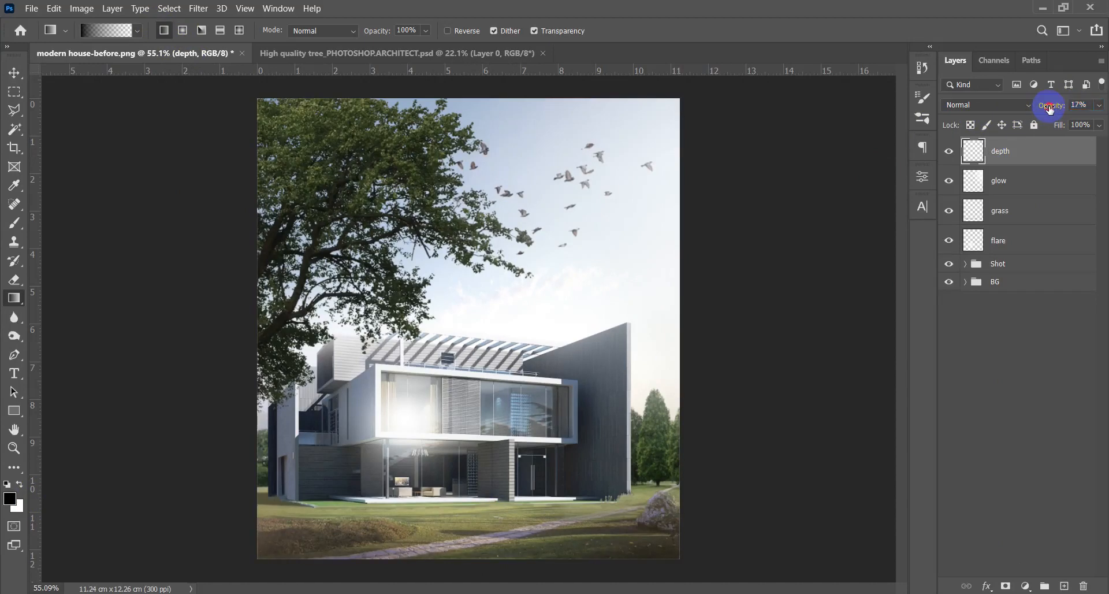
key(v)
Group the depth, glow, grass and flare layers into a group named Finishing 1.
scroll(508, 401, down, 8)
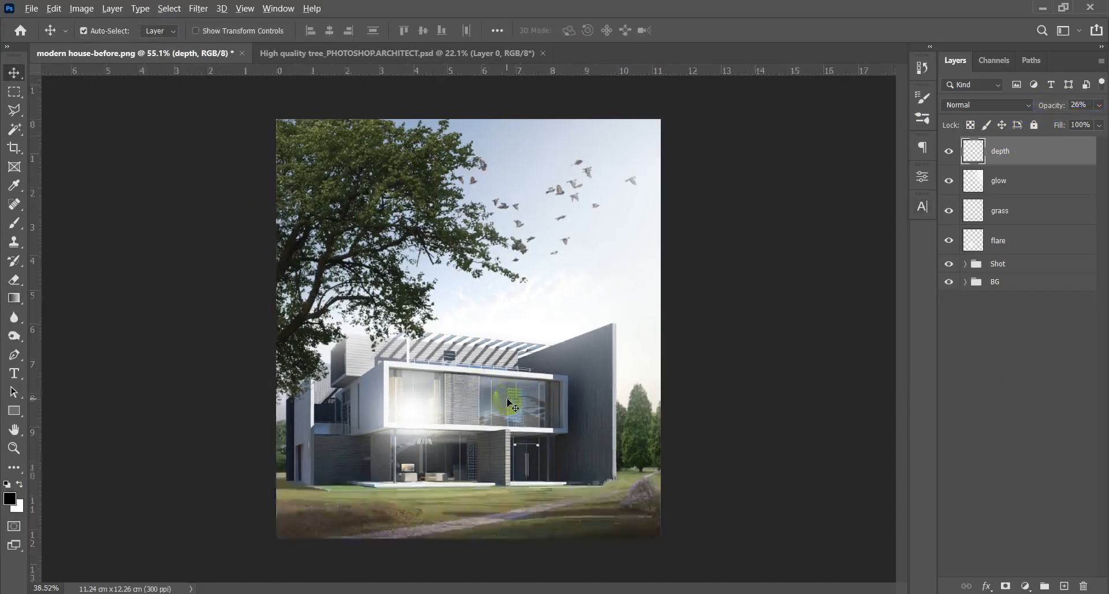
scroll(508, 404, up, 10)
scroll(508, 399, down, 4)
scroll(509, 399, up, 2)
scroll(508, 398, down, 1)
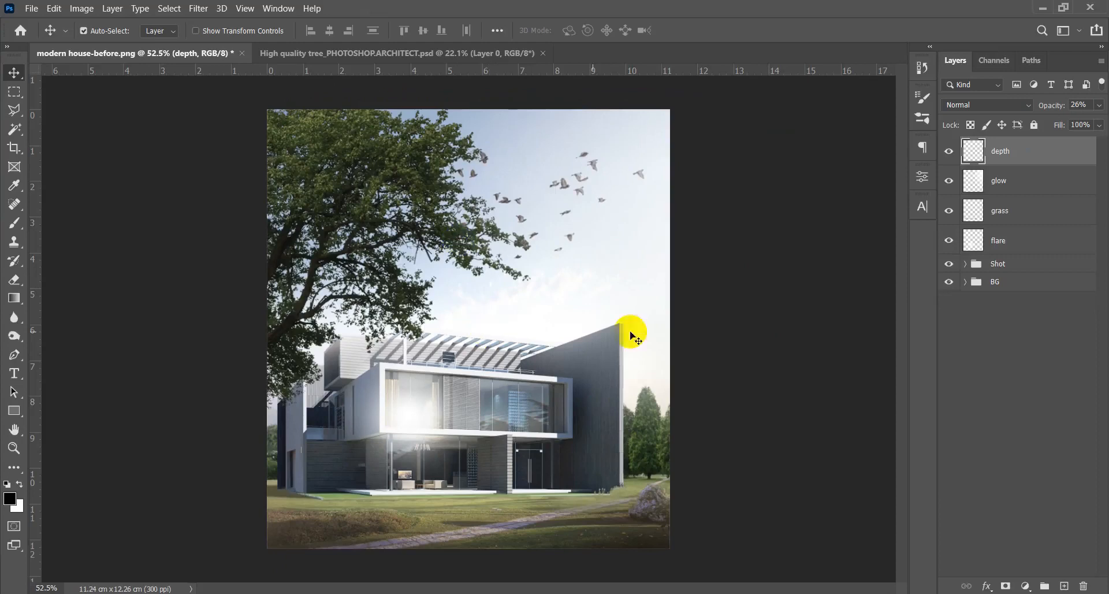
shift+click(1056, 246)
key(ctrl+g)
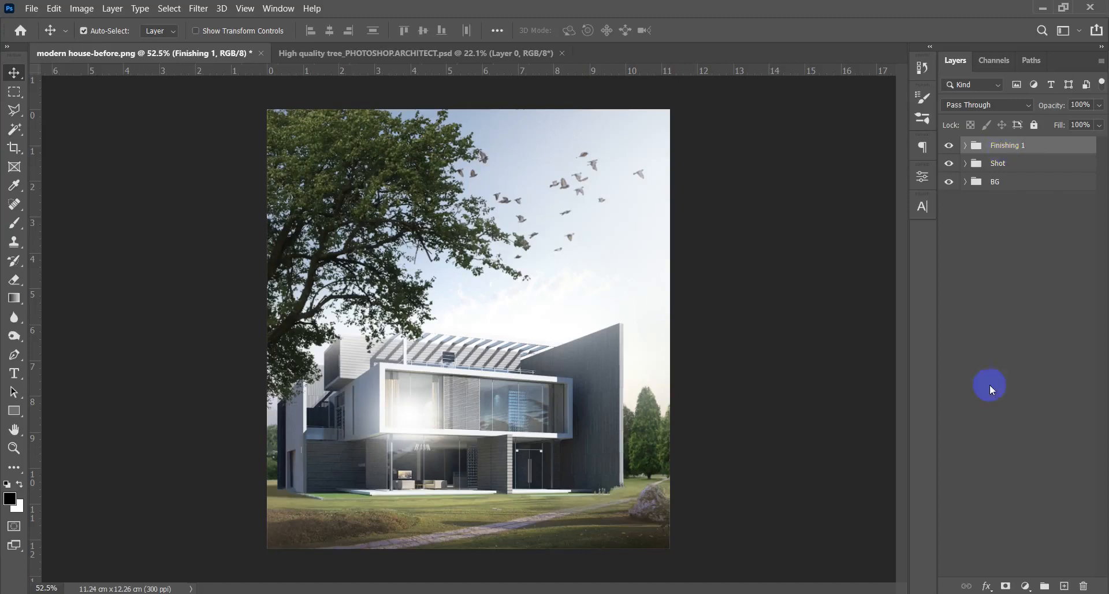
Add a Curves adjustment layer above the Finishing 1 group and adjust its highlight and shadow points slightly.
click(1027, 585)
click(1016, 403)
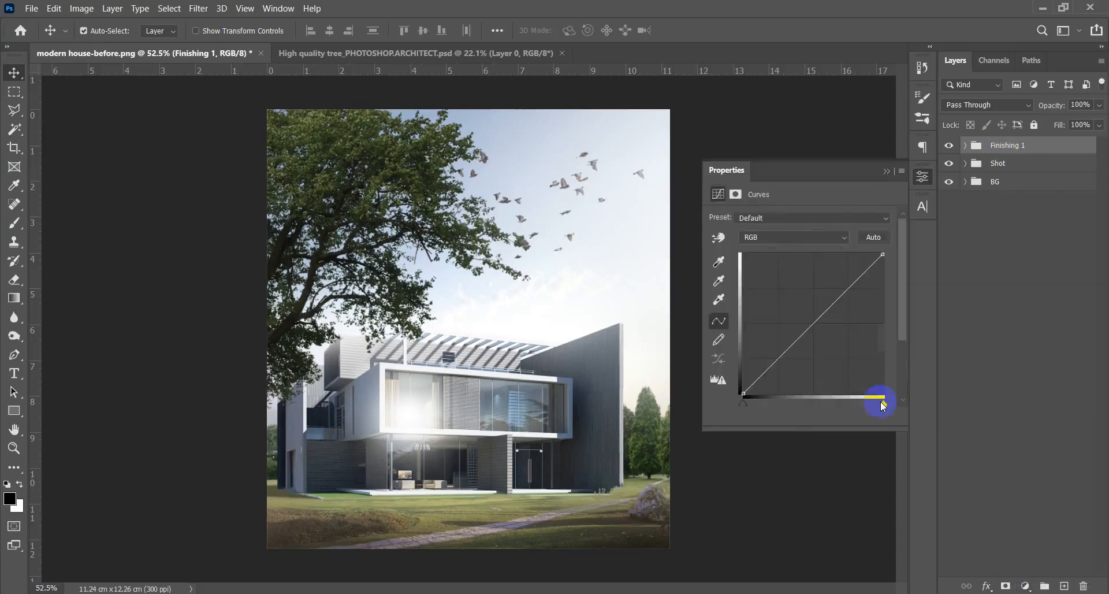
click(844, 290)
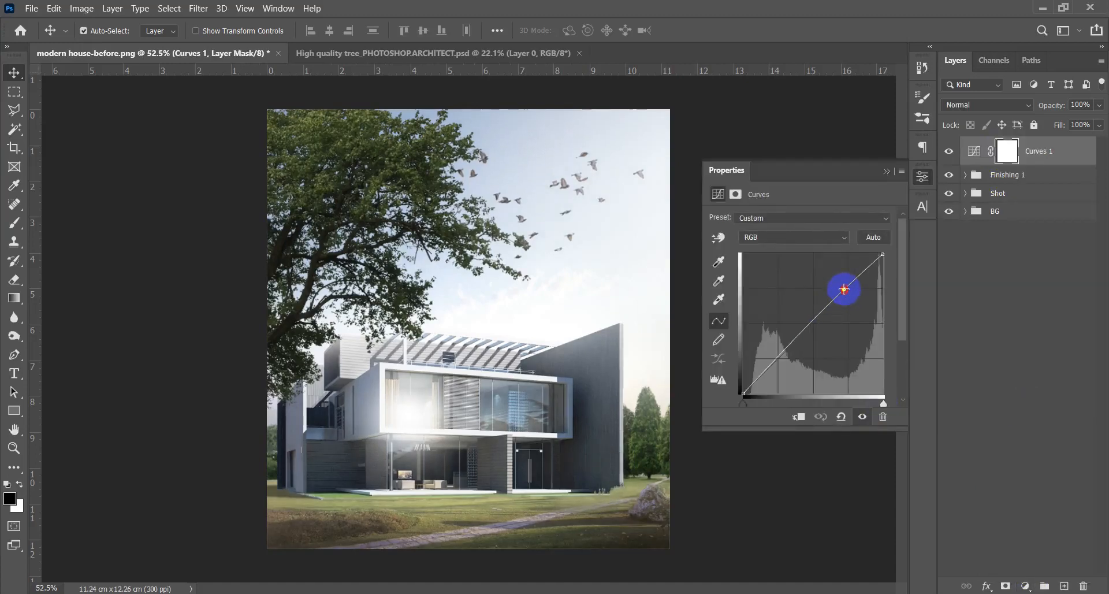
drag(790, 345, 791, 347)
click(887, 171)
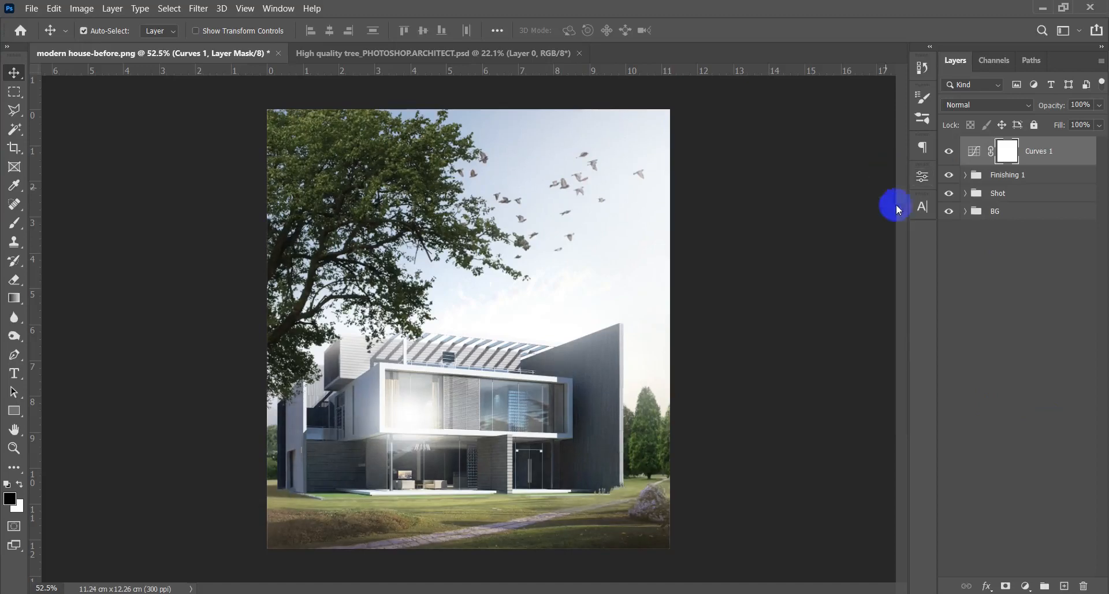
Add a Color Balance adjustment layer above Curves and shift the midtones slightly toward red and yellow.
click(1025, 586)
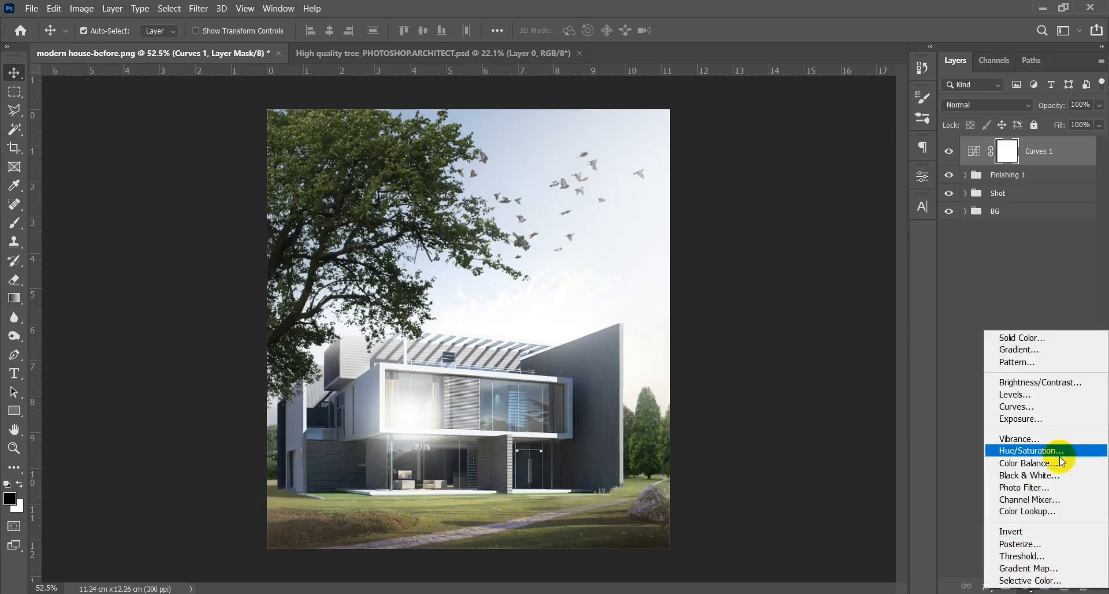
click(1040, 462)
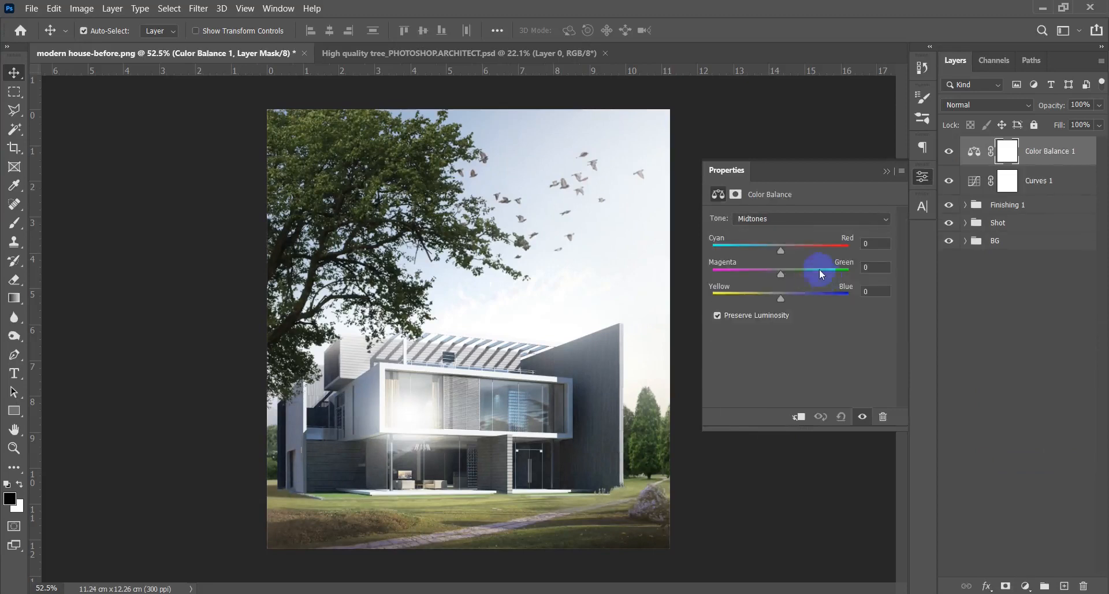
drag(784, 254, 786, 254)
drag(781, 301, 779, 275)
click(887, 172)
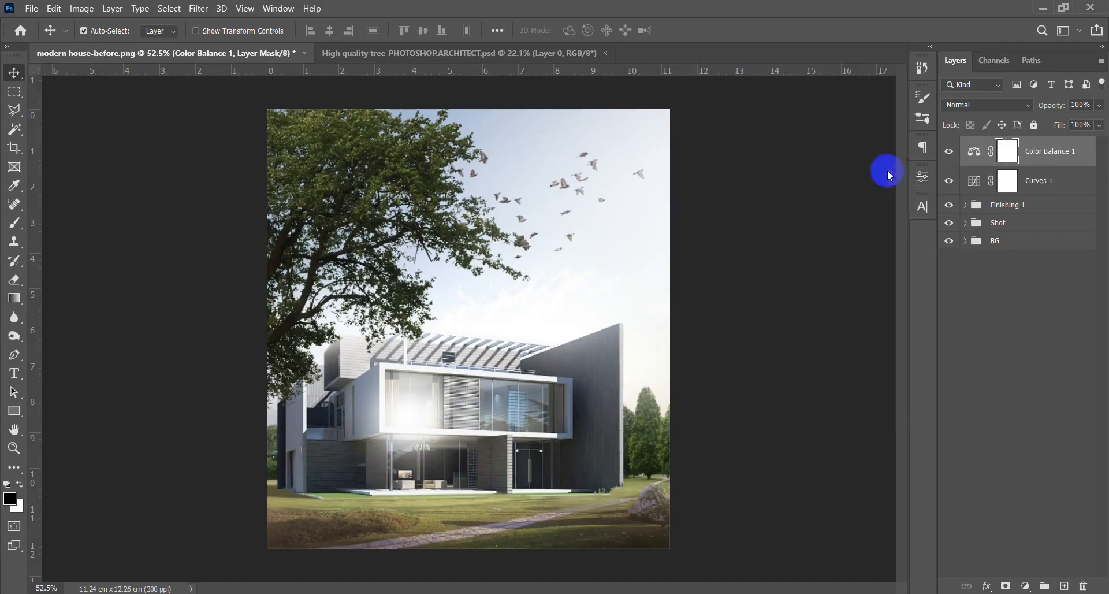
scroll(544, 279, down, 1)
scroll(544, 279, up, 1)
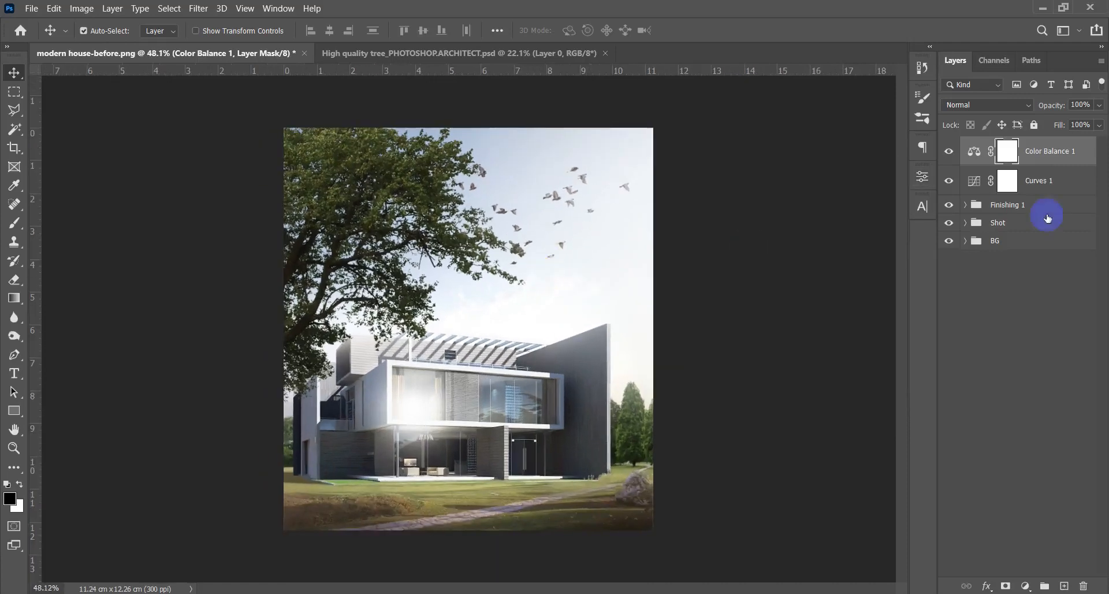
Group the Curves and Color Balance adjustment layers into a group named CC.
shift+click(1065, 180)
key(ctrl+g)
double_click(1012, 149)
text(CC)
key(Return)
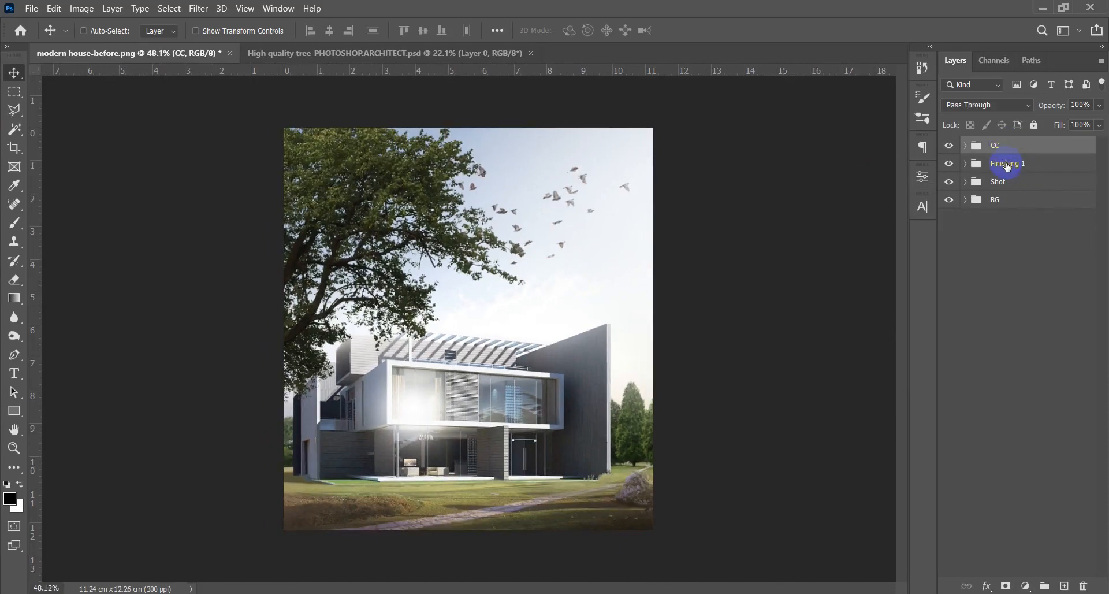
Stamp all visible layers into a new top layer and start a Camera Raw adjustment with Tint +11, Exposure +0.45 and Contrast +4.
key(ctrl+shift+alt+e)
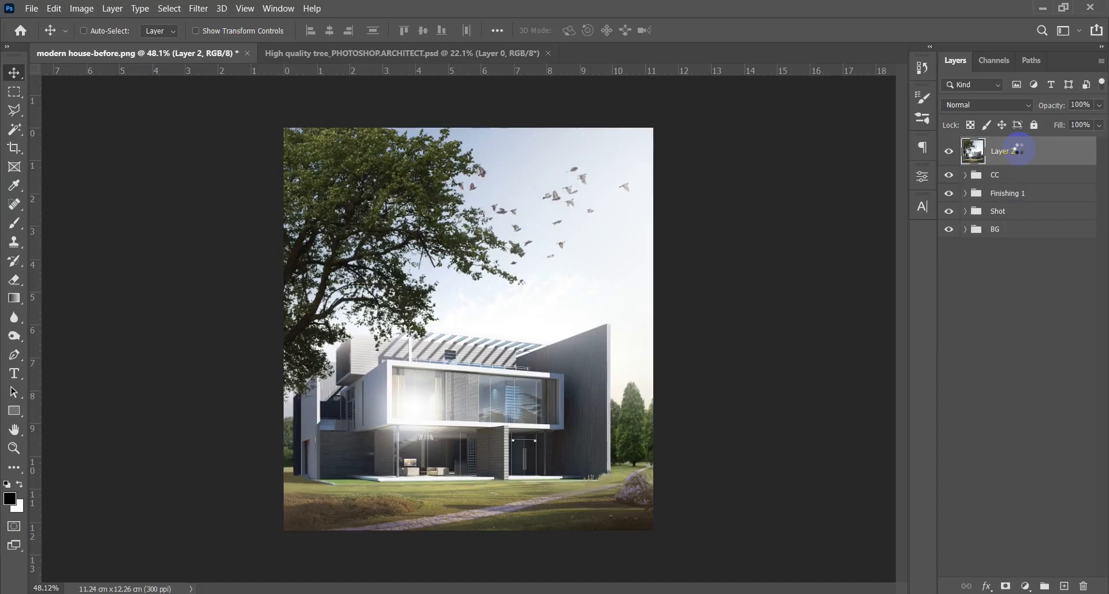
key(ctrl+shift+a)
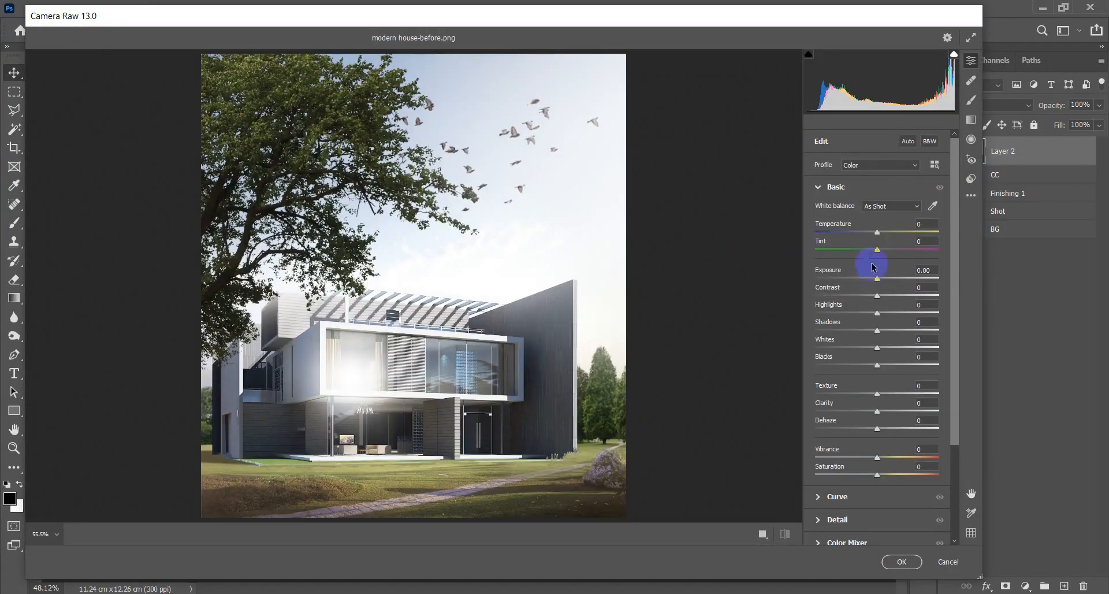
drag(878, 251, 886, 252)
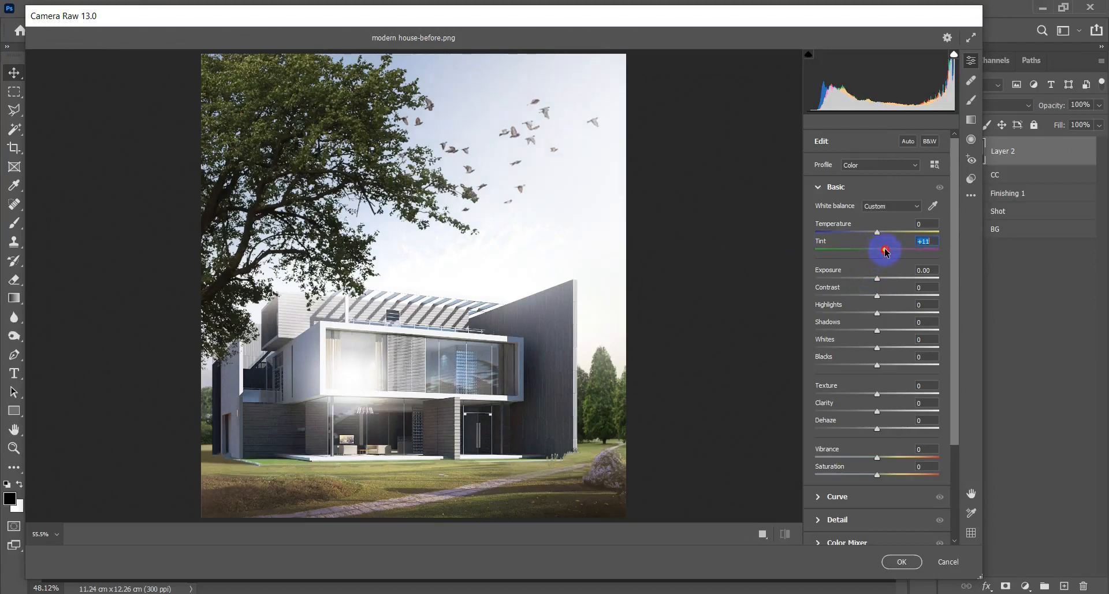
drag(876, 278, 880, 299)
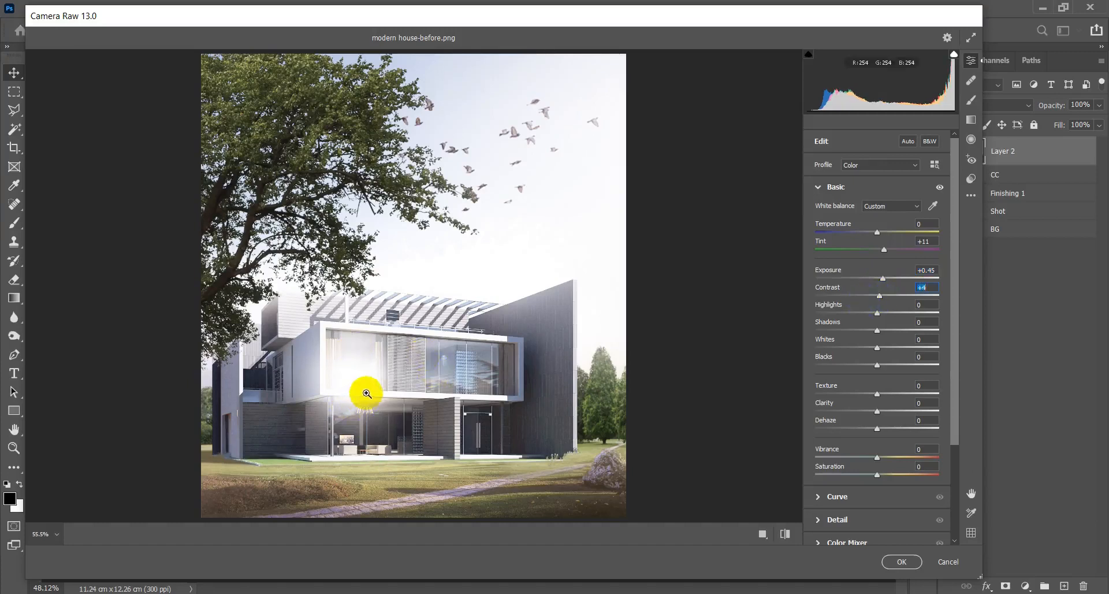
click(711, 323)
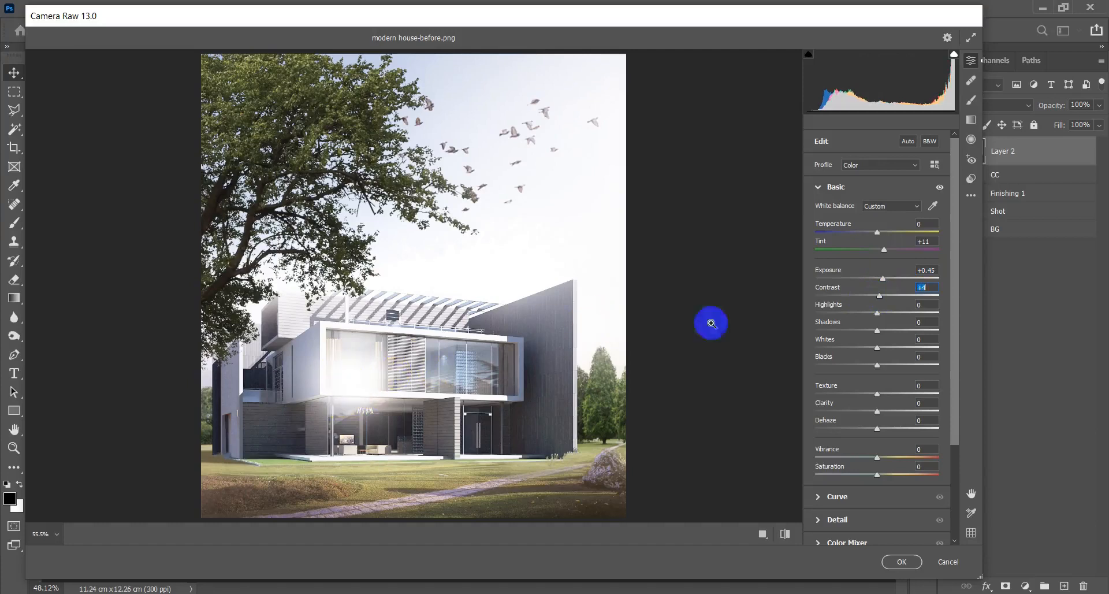
Set Shadows to -17, Blacks to -9, Texture to +16, Clarity to +19 and Vibrance to -14, and apply the Camera Raw adjustment.
drag(881, 332, 866, 331)
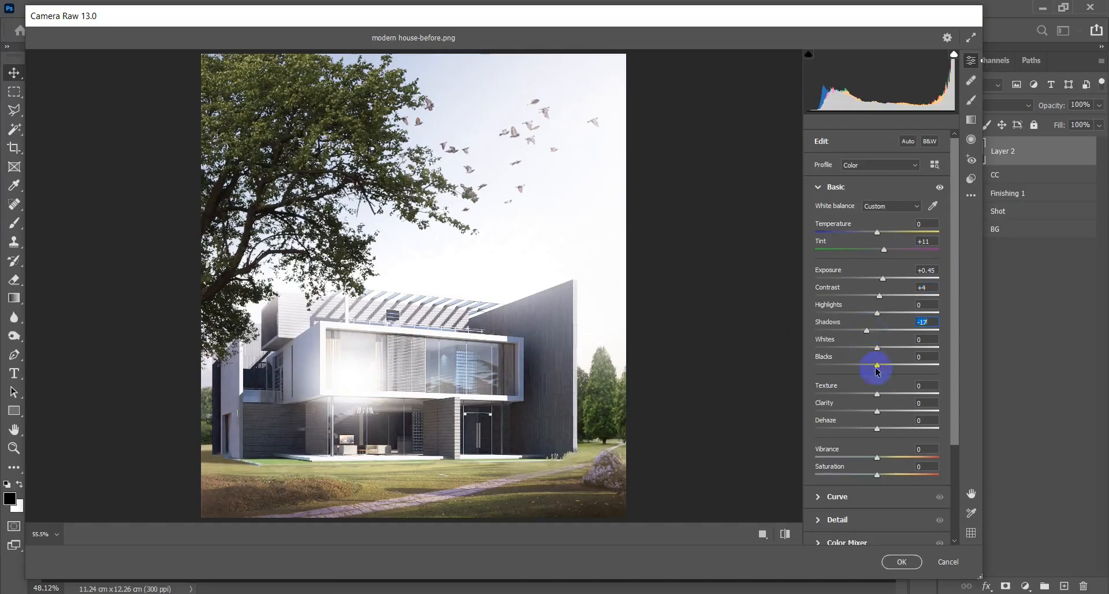
drag(879, 370, 873, 369)
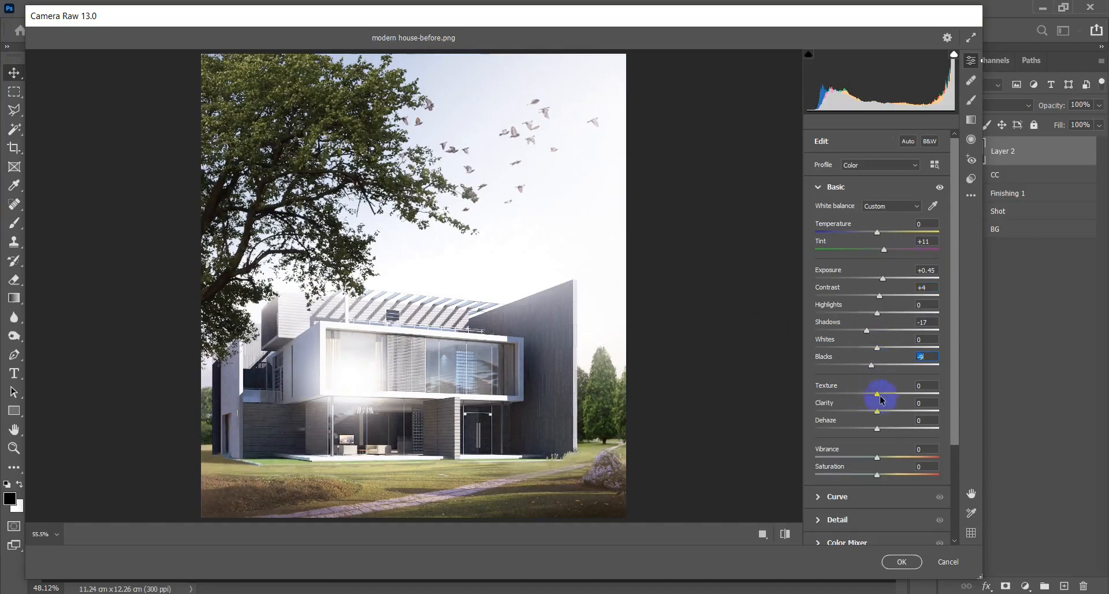
mouse_move(877, 397)
mouse_down()
mouse_move(886, 395)
mouse_move(879, 412)
mouse_move(890, 413)
mouse_up()
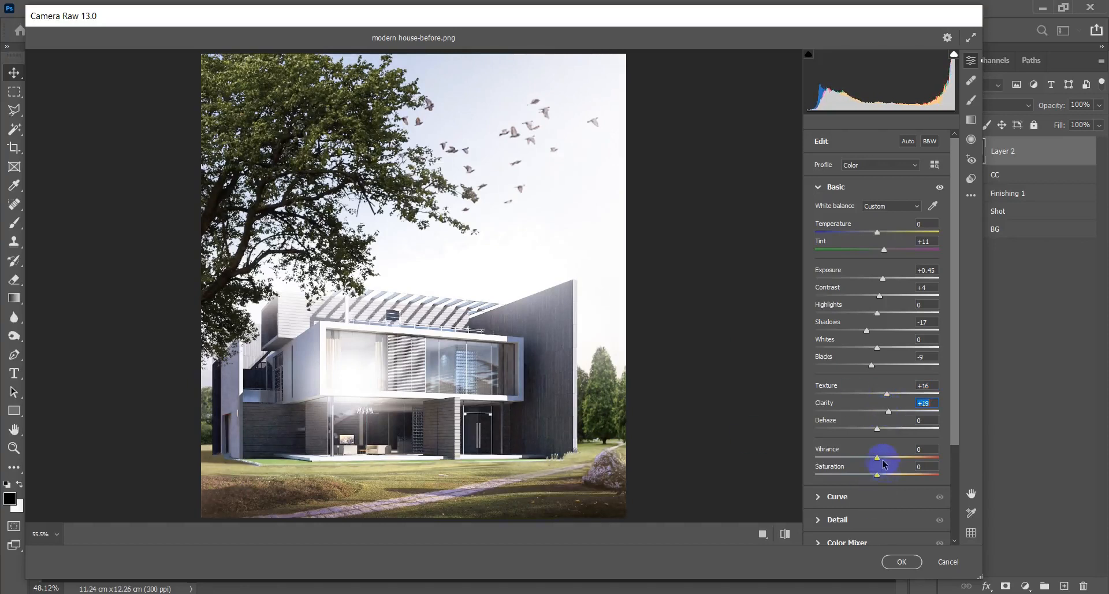
drag(877, 460, 868, 459)
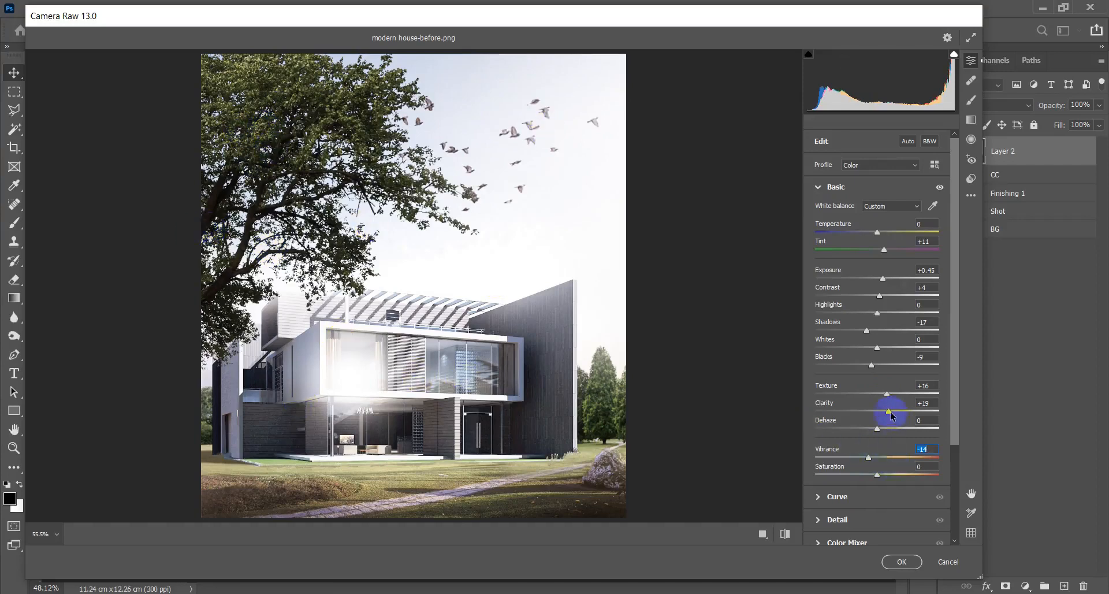
click(905, 562)
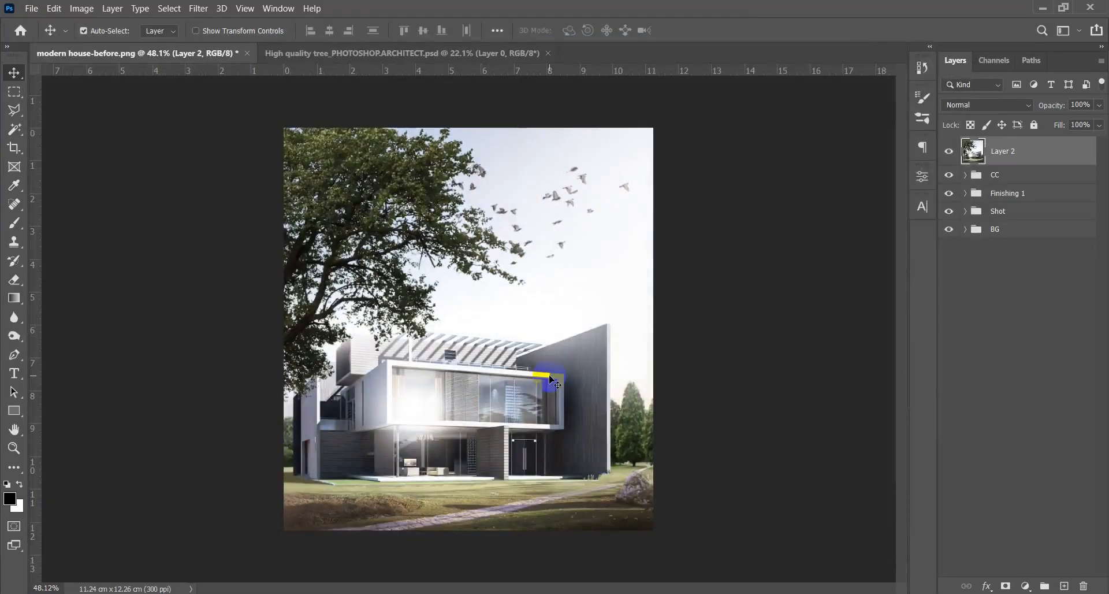
scroll(549, 379, down, 4)
scroll(544, 376, up, 7)
scroll(601, 335, down, 3)
scroll(600, 333, up, 1)
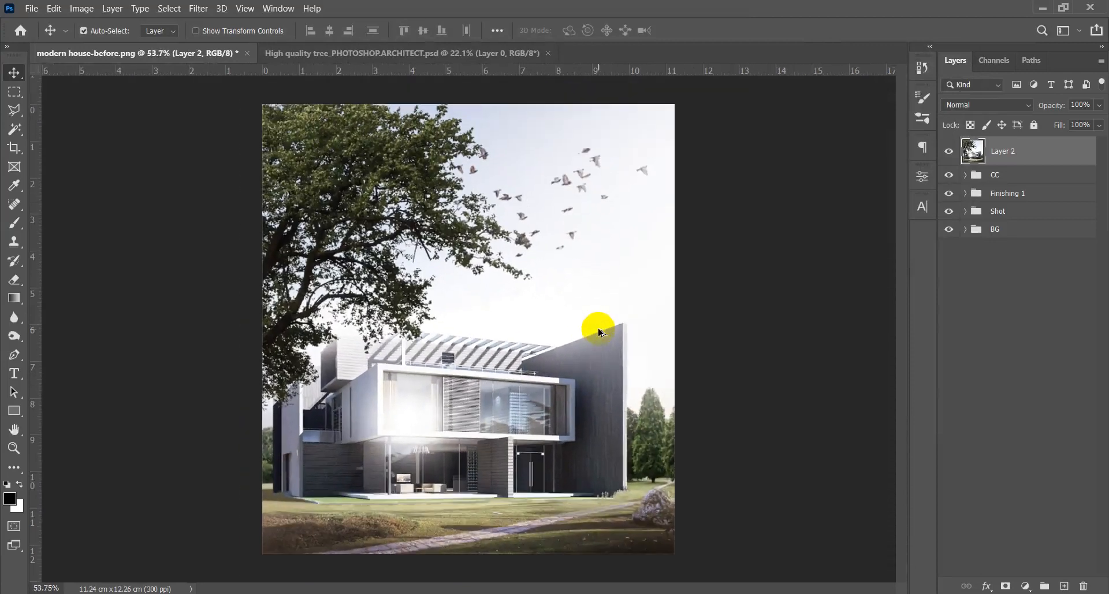
Add a colorized Hue/Saturation adjustment layer above the stamped layer with Hue 35, Saturation 25 and Lightness +39.
click(1026, 586)
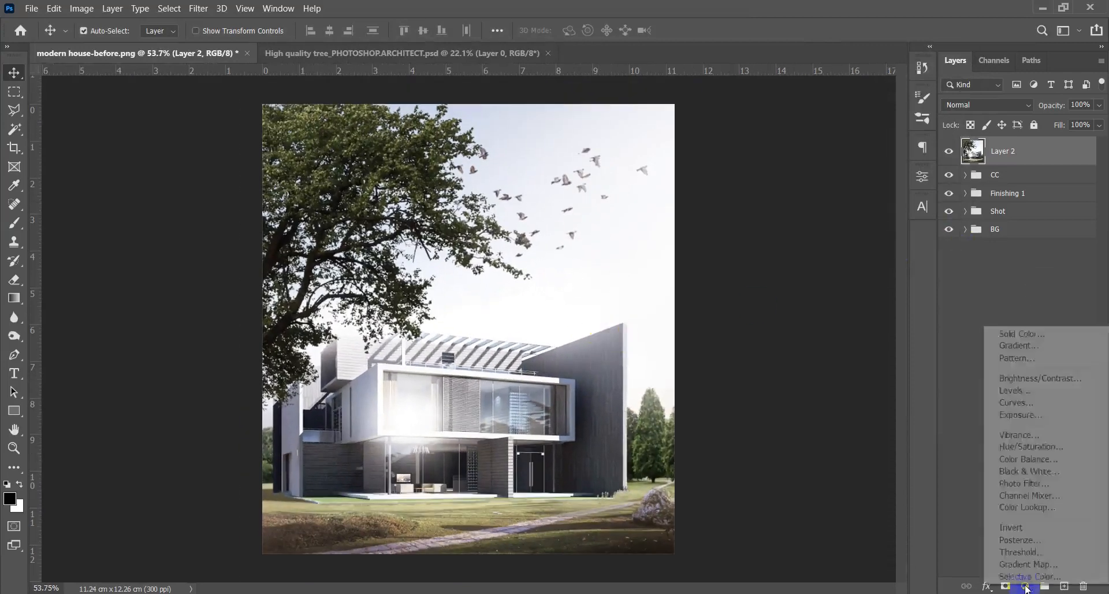
click(1027, 447)
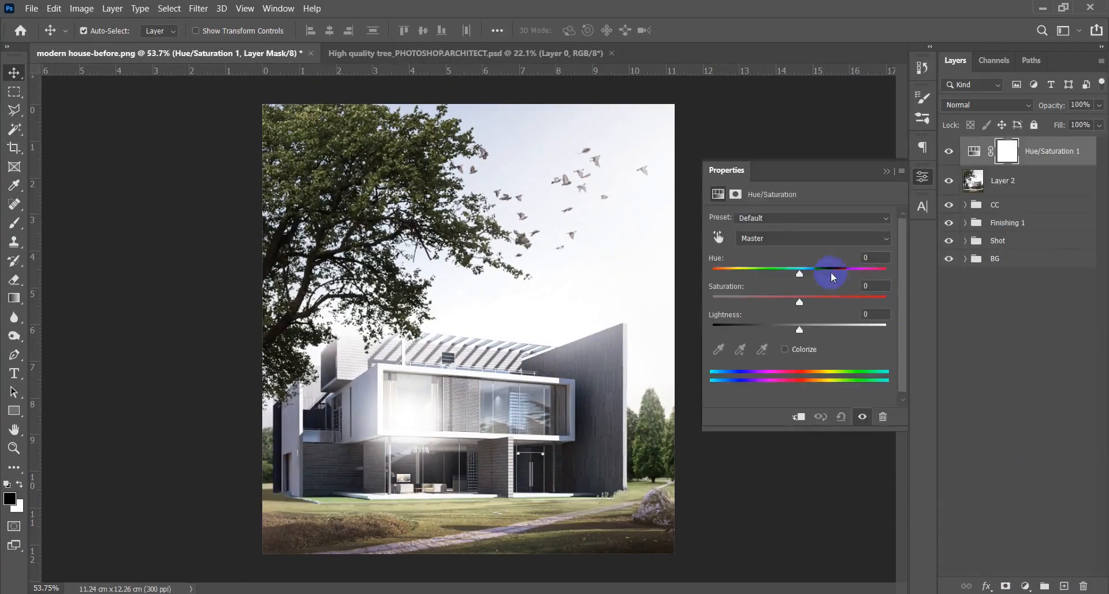
click(784, 349)
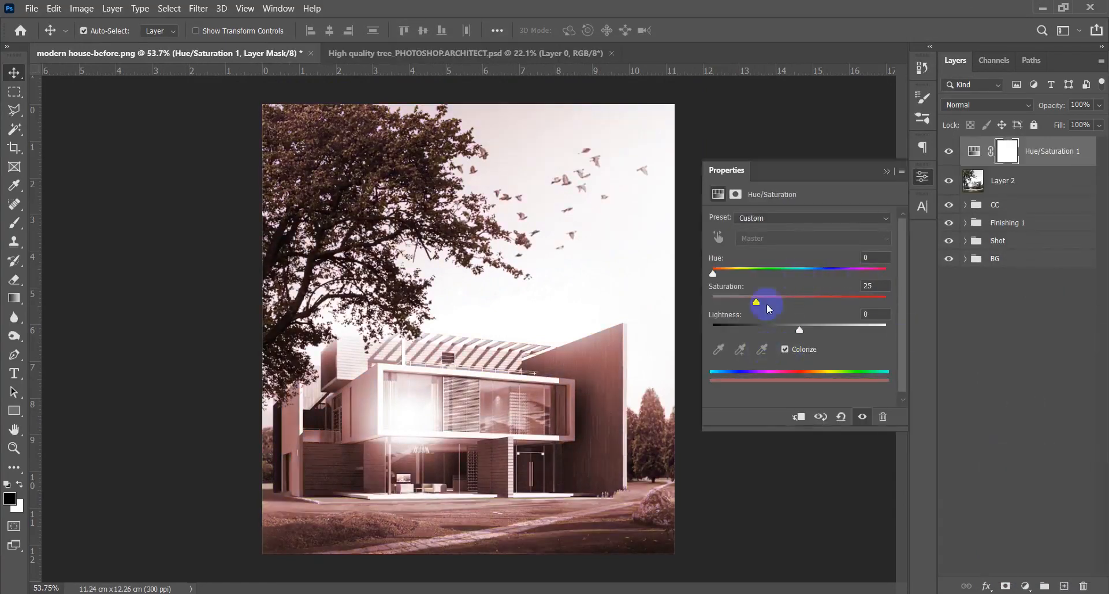
drag(720, 277, 732, 276)
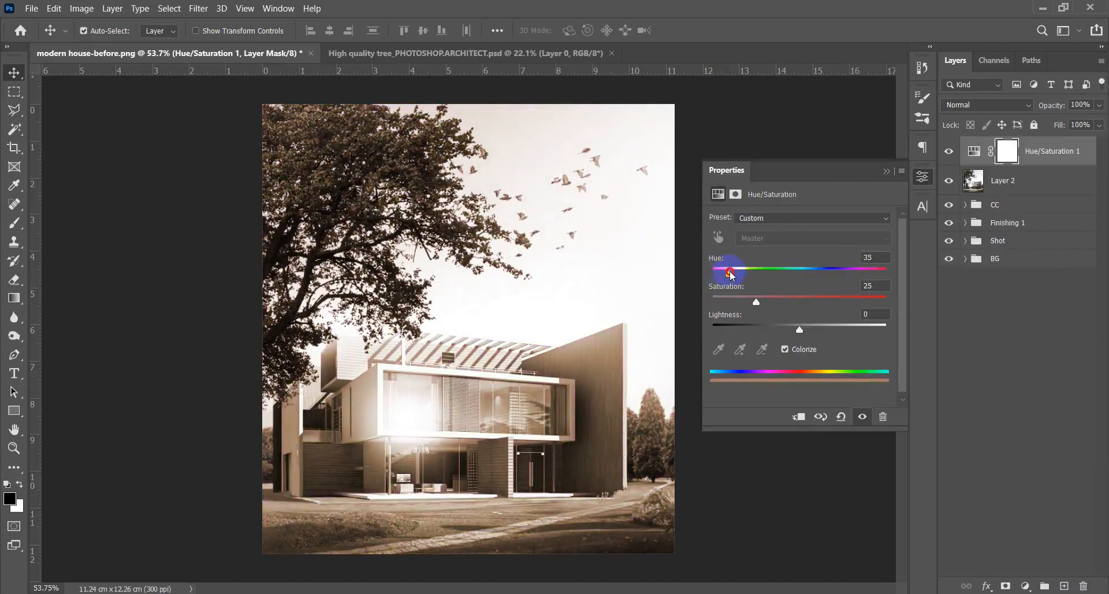
drag(799, 330, 837, 328)
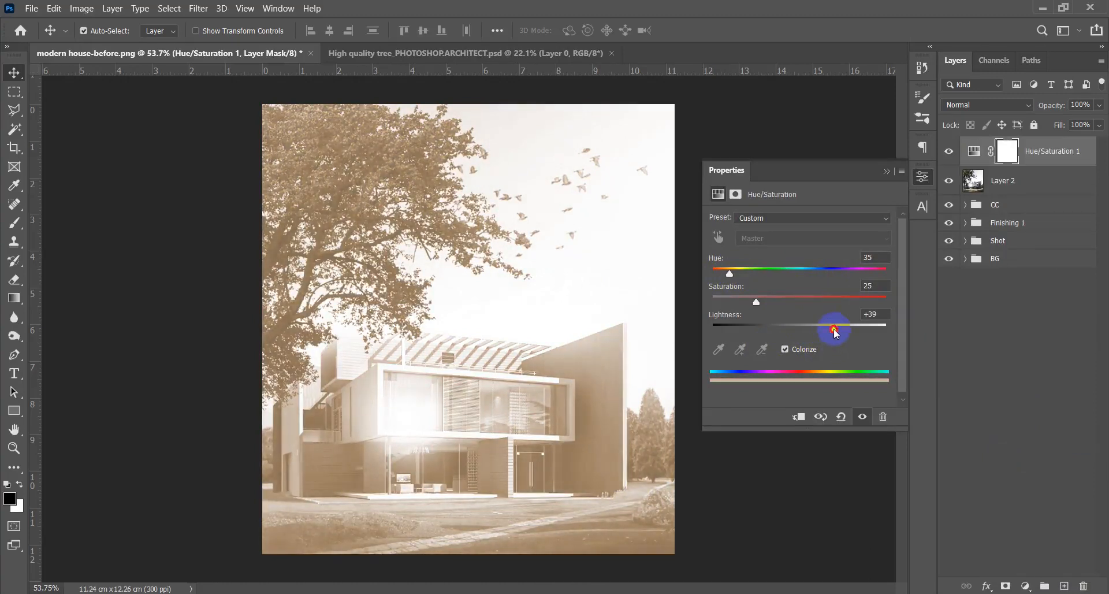
click(886, 171)
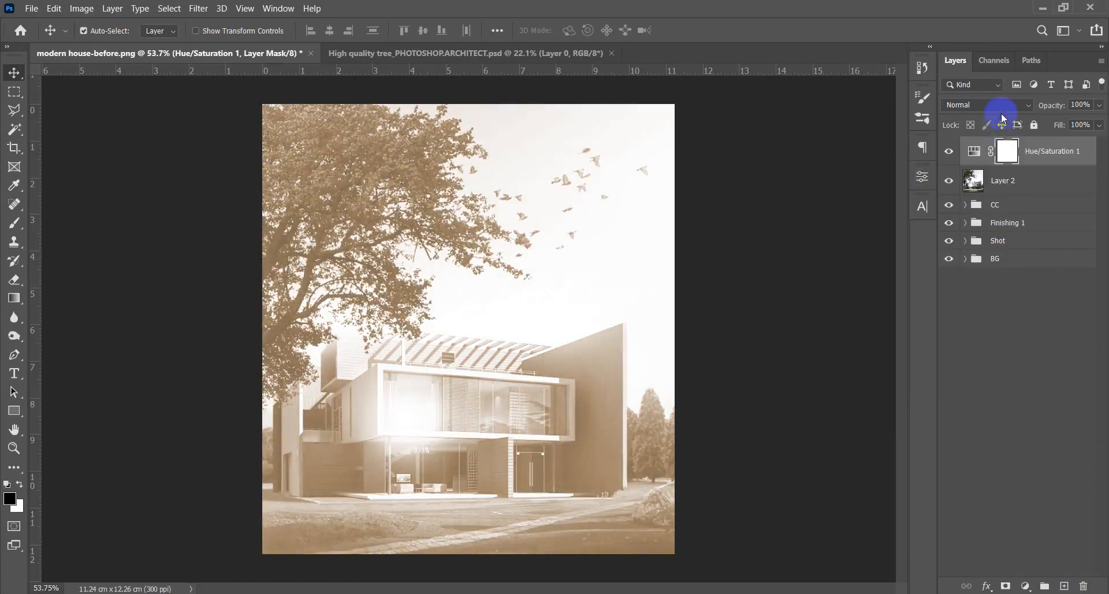
Blend the Hue/Saturation layer in Soft Light mode at 34% opacity and compare the image with and without it.
click(1002, 106)
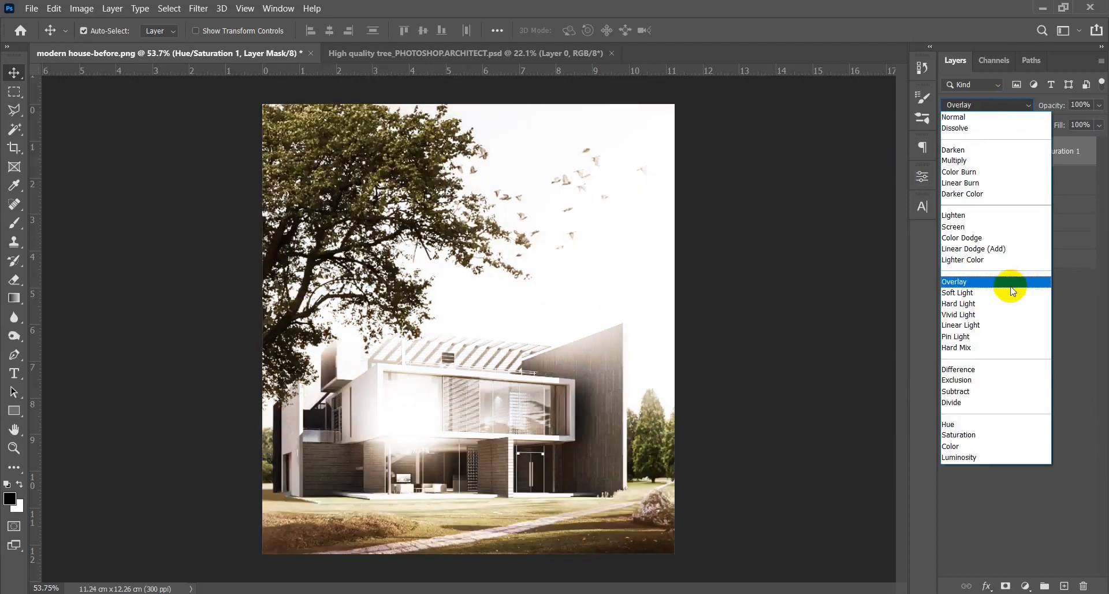
click(1009, 293)
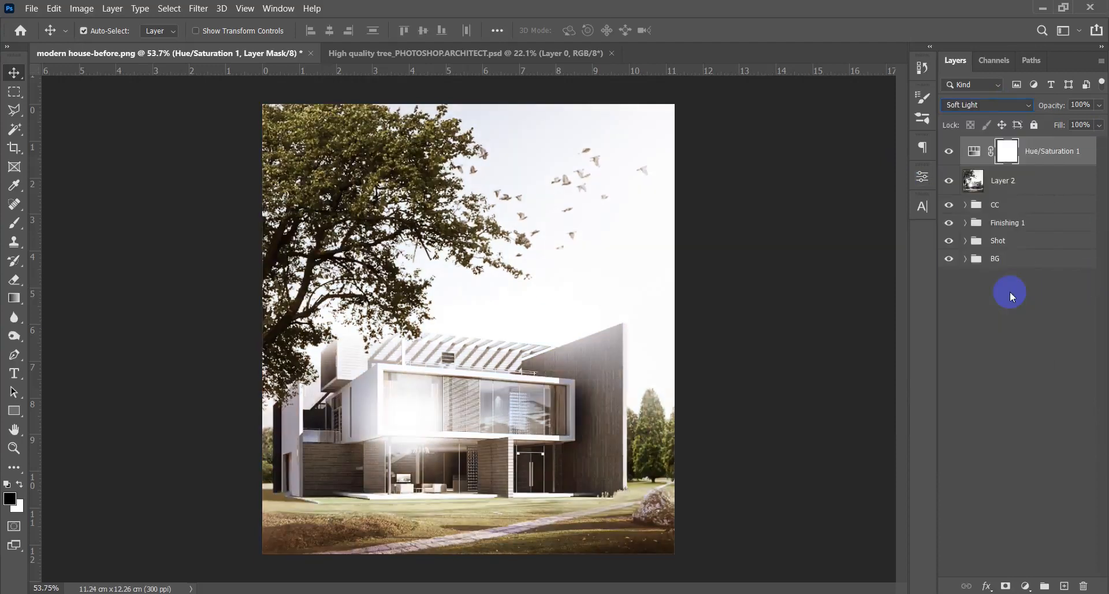
mouse_move(1040, 104)
mouse_down()
mouse_move(1075, 104)
mouse_move(1051, 104)
mouse_move(1061, 105)
mouse_up()
click(951, 155)
click(949, 155)
click(948, 156)
click(949, 155)
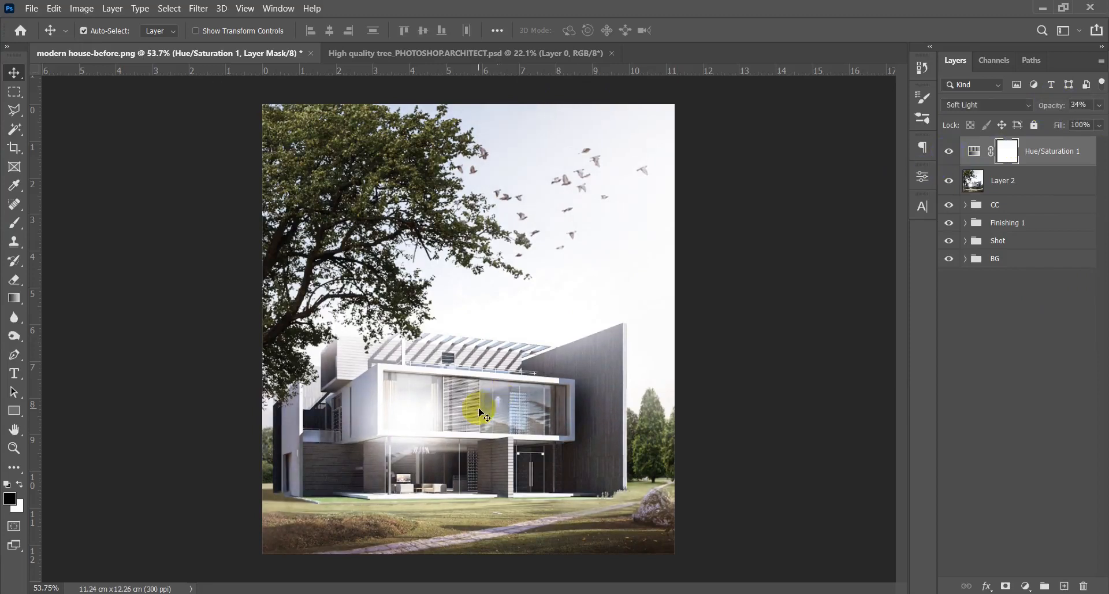
scroll(478, 408, down, 9)
scroll(479, 407, up, 9)
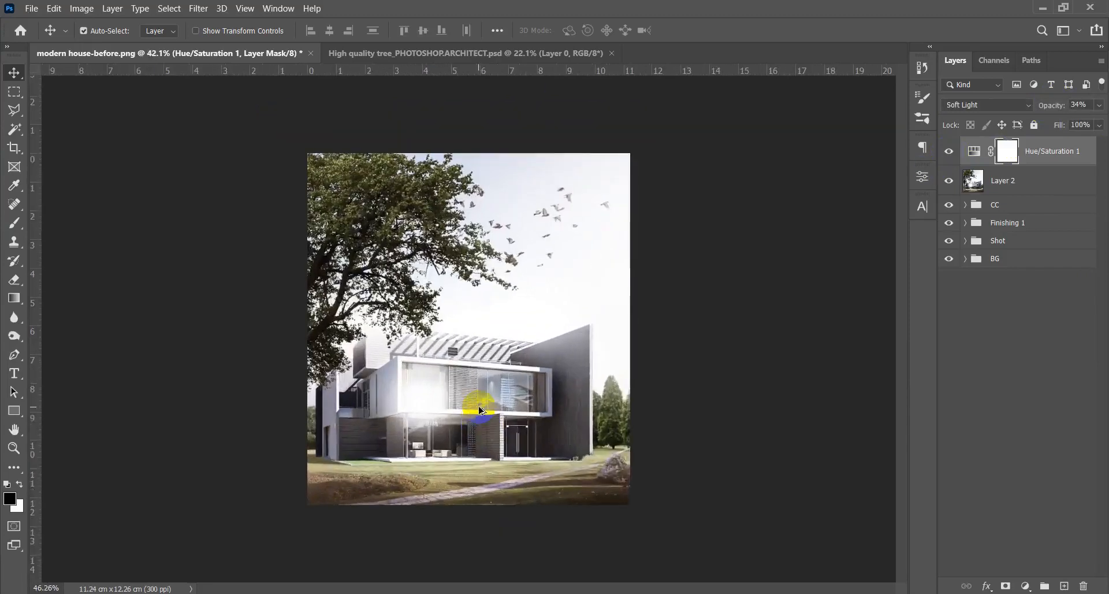
scroll(480, 410, up, 3)
scroll(480, 410, down, 3)
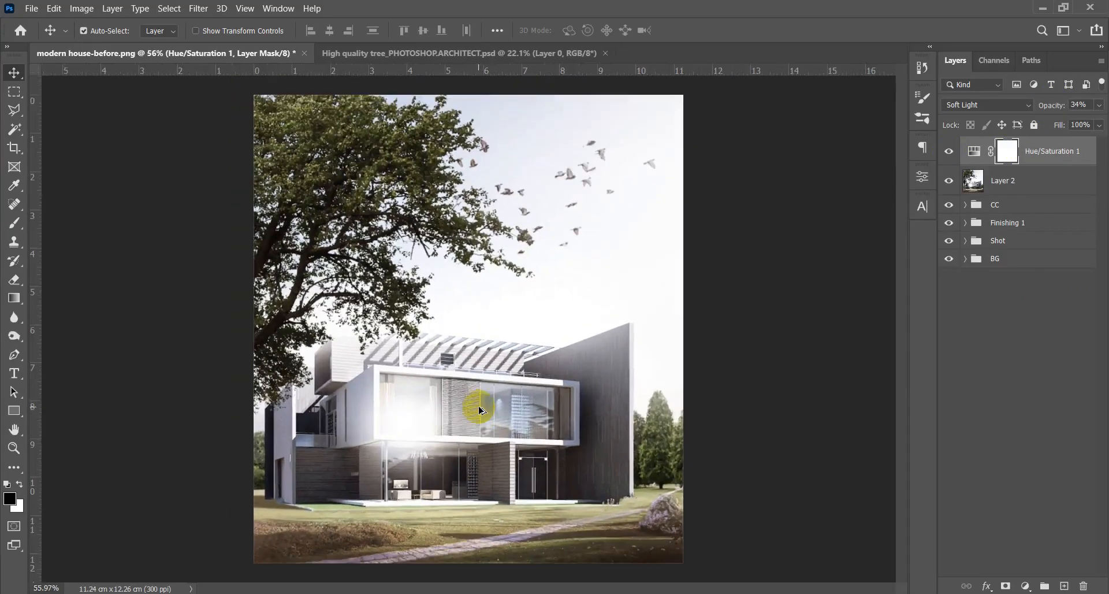
scroll(479, 410, up, 2)
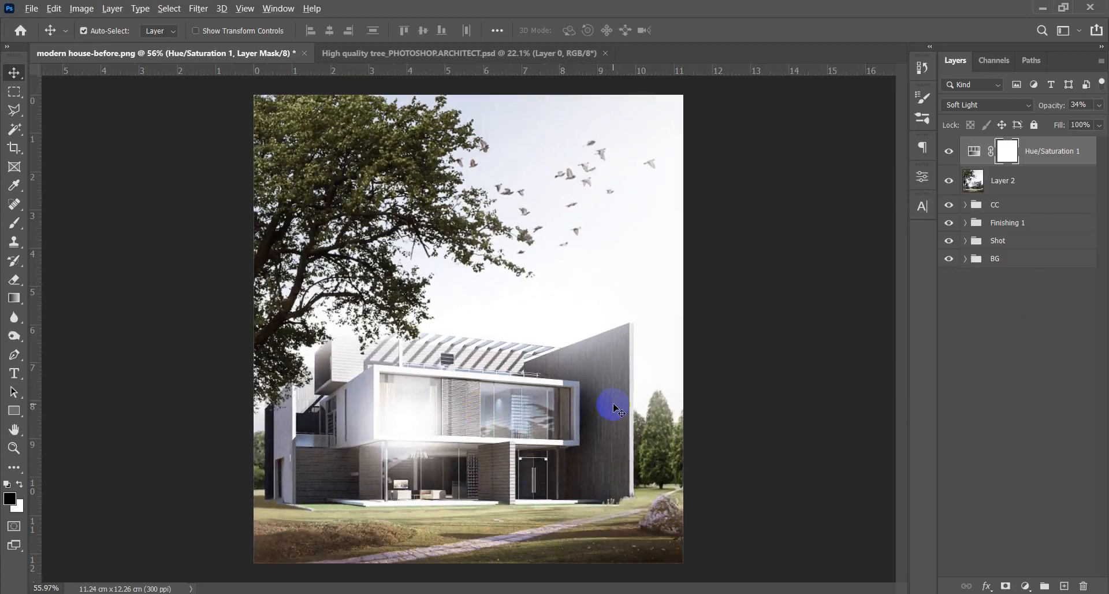
Add a black (000000) Solid Color fill layer on top and paint black over the centre of its mask, leaving a dark vignette.
scroll(614, 408, down, 3)
click(1025, 585)
click(1041, 331)
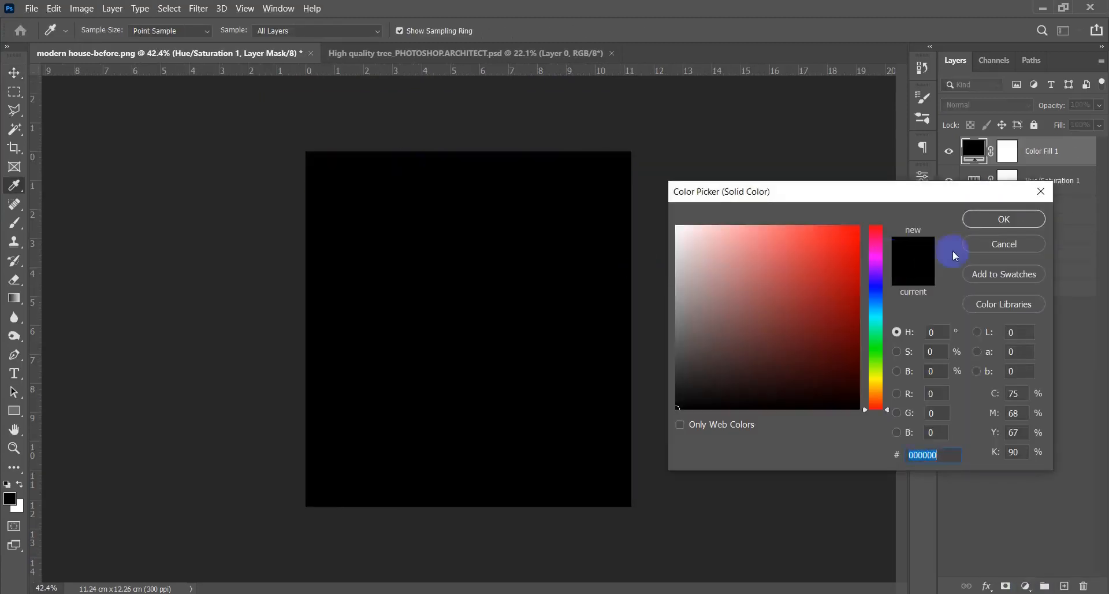
click(1003, 218)
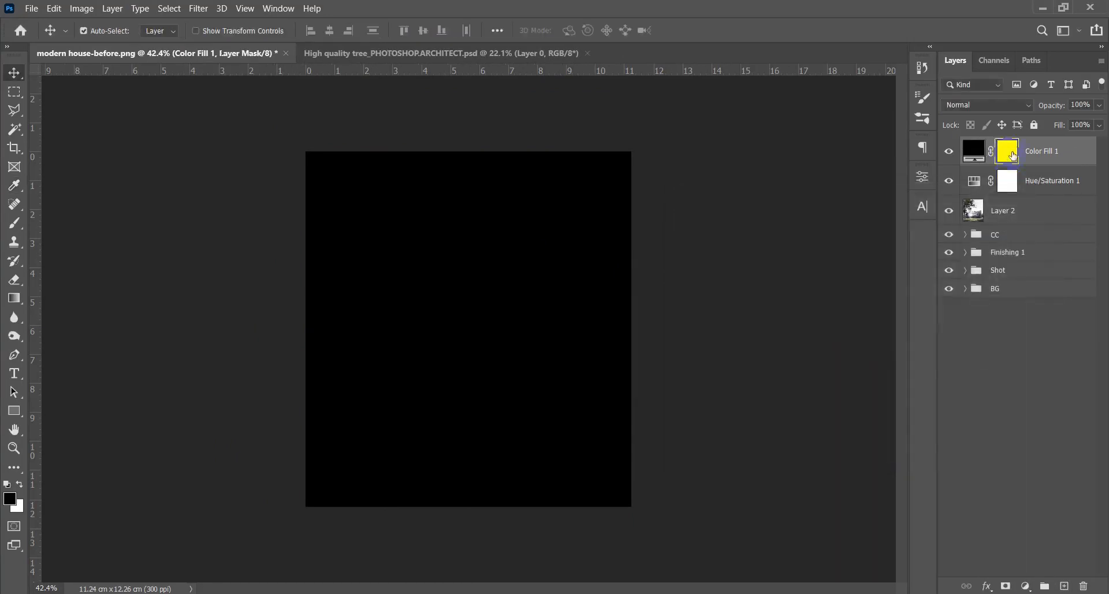
key(b)
drag(457, 315, 615, 298)
mouse_move(463, 324)
mouse_down()
mouse_move(526, 335)
mouse_move(364, 330)
mouse_move(549, 324)
mouse_up()
key(v)
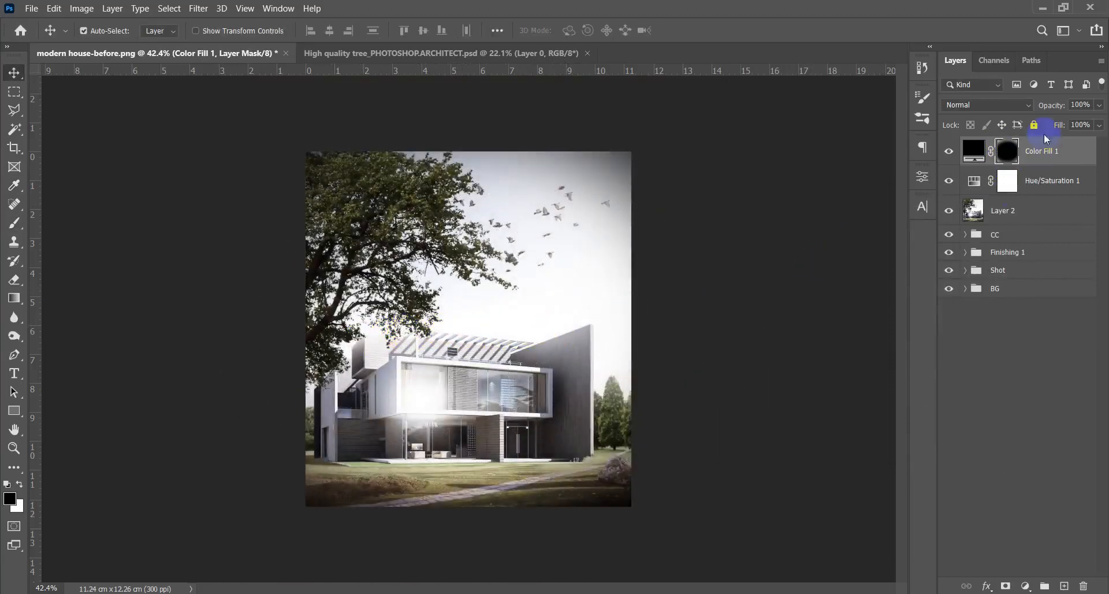
Reduce the black vignette fill layer's opacity to 32%.
drag(1051, 105, 896, 109)
drag(1051, 105, 772, 210)
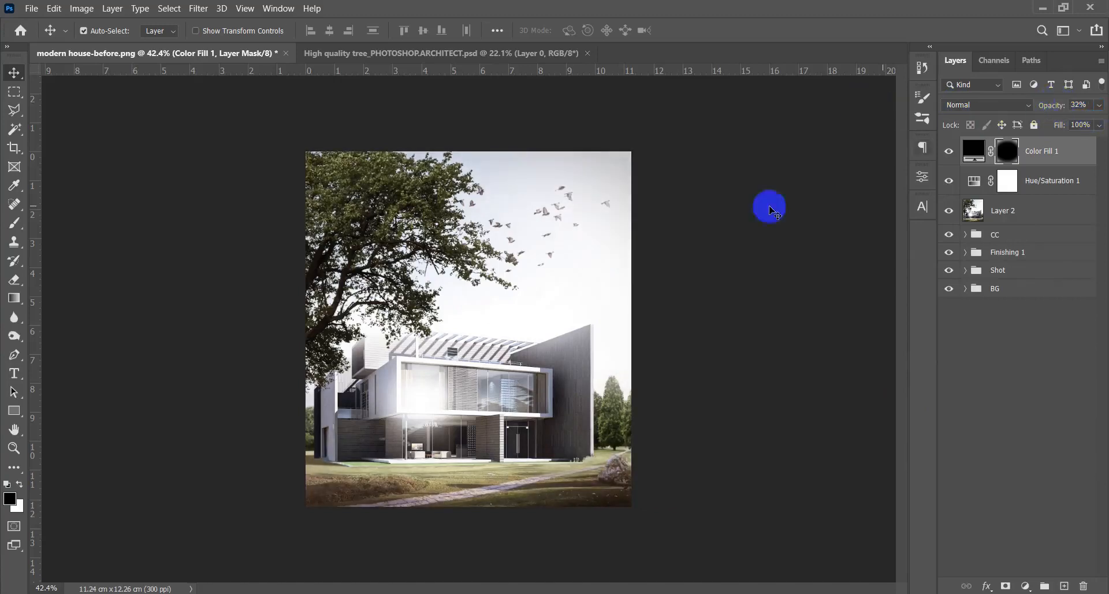
scroll(611, 268, down, 2)
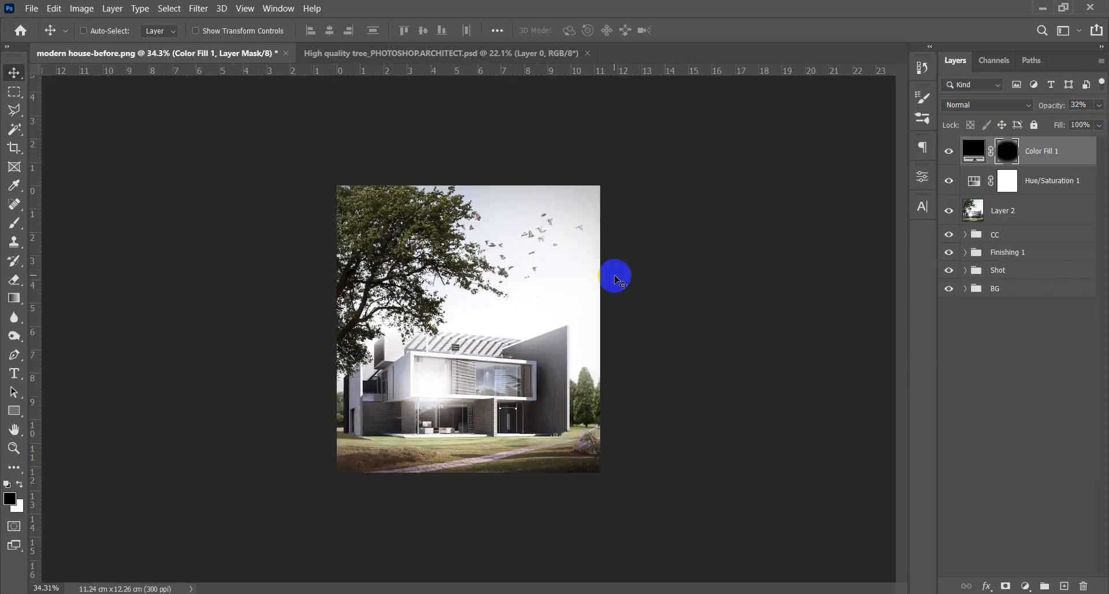
scroll(615, 280, up, 5)
key(ctrl)
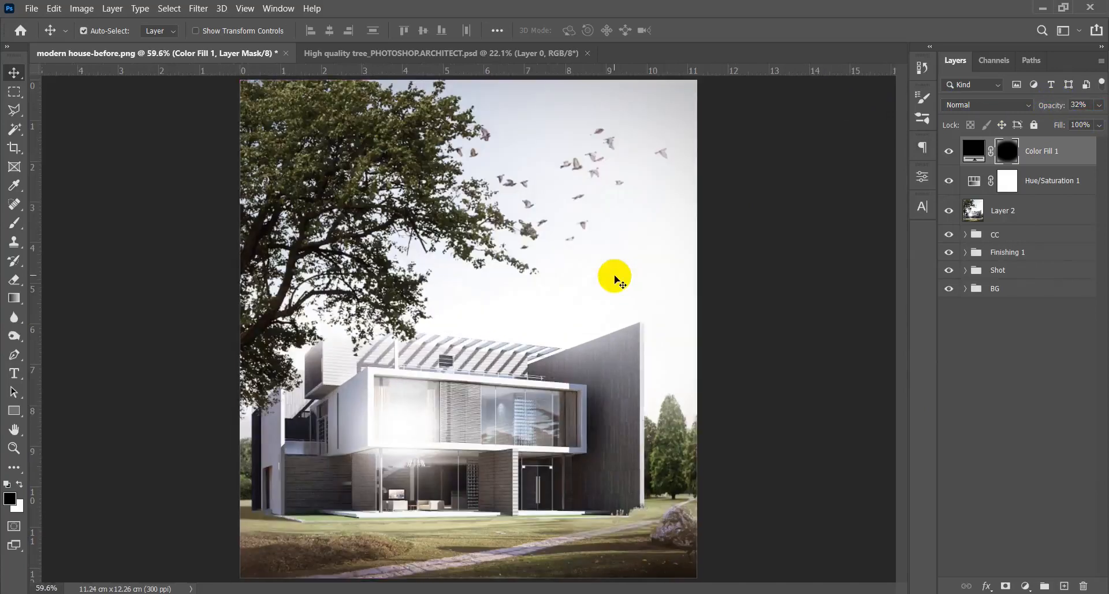